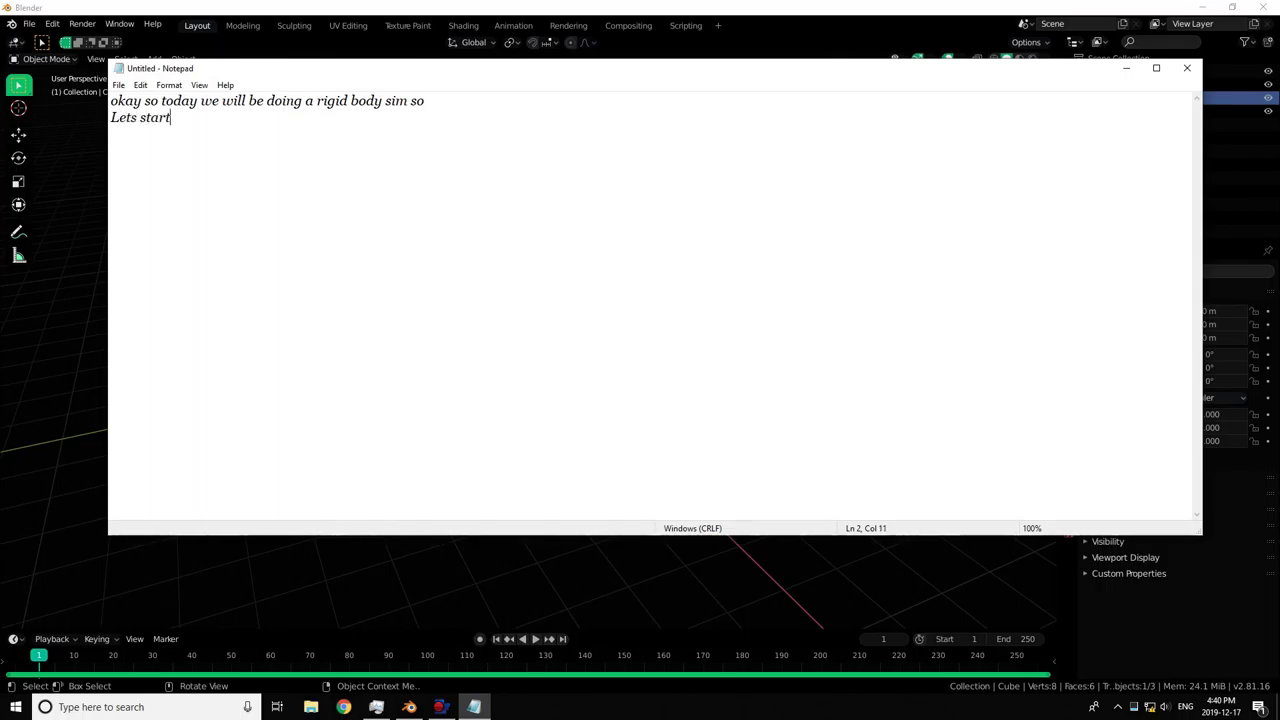
Close the Notepad intro note without saving and view Blender's default cube scene.
left_click(1187, 68)
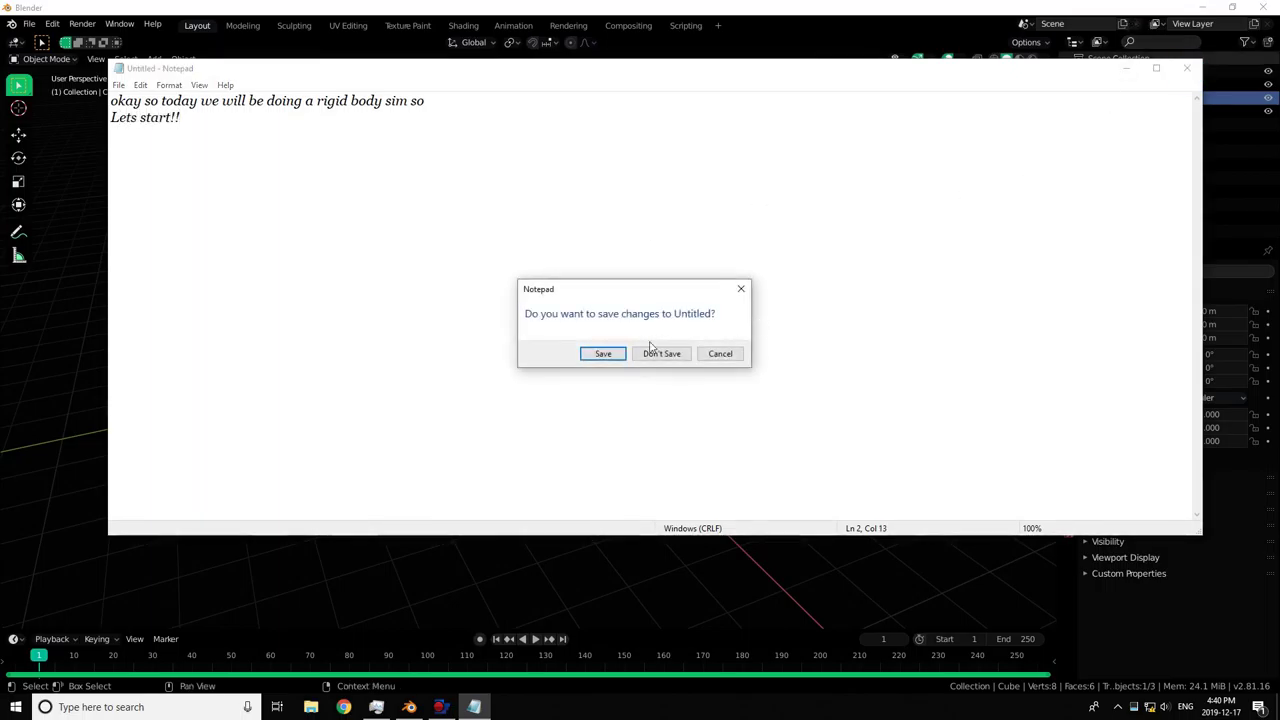
left_click(660, 354)
mouse_move(657, 354)
middle_mouse_down()
mouse_move(624, 350)
mouse_move(675, 374)
middle_mouse_up()
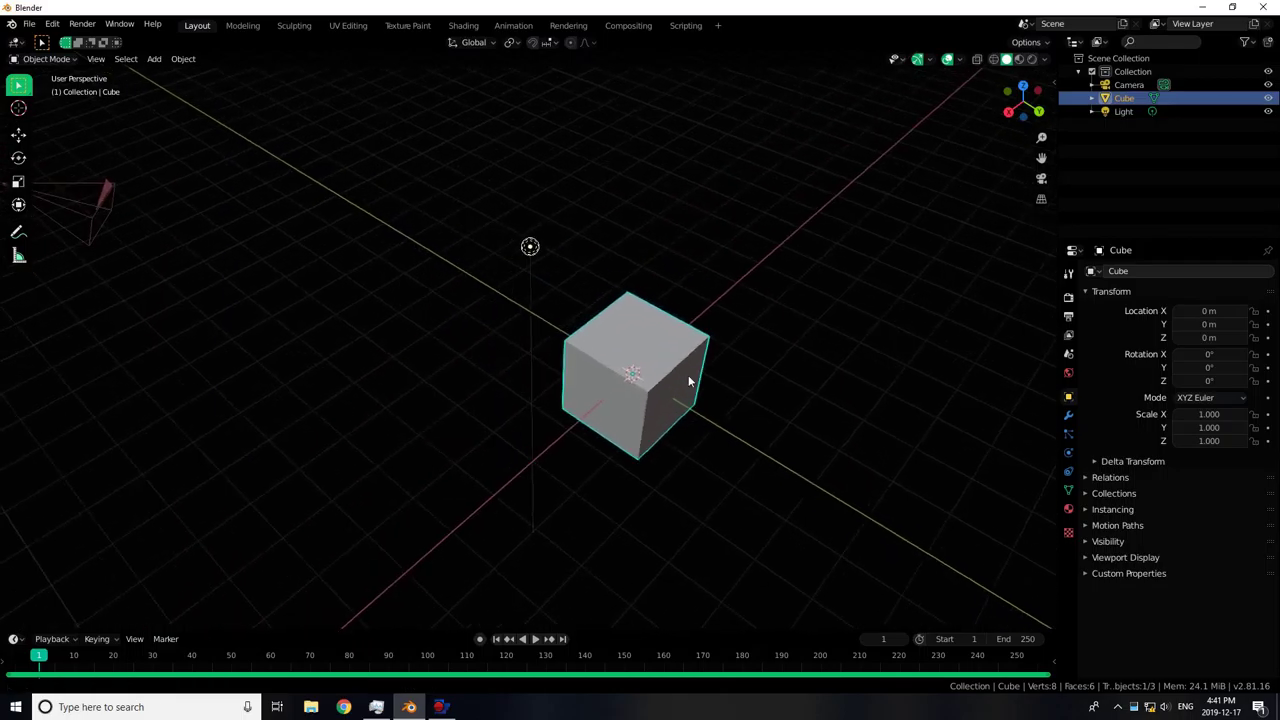
Select and delete the default camera, cube and light.
scroll(513, 463, "down", 3)
key("a")
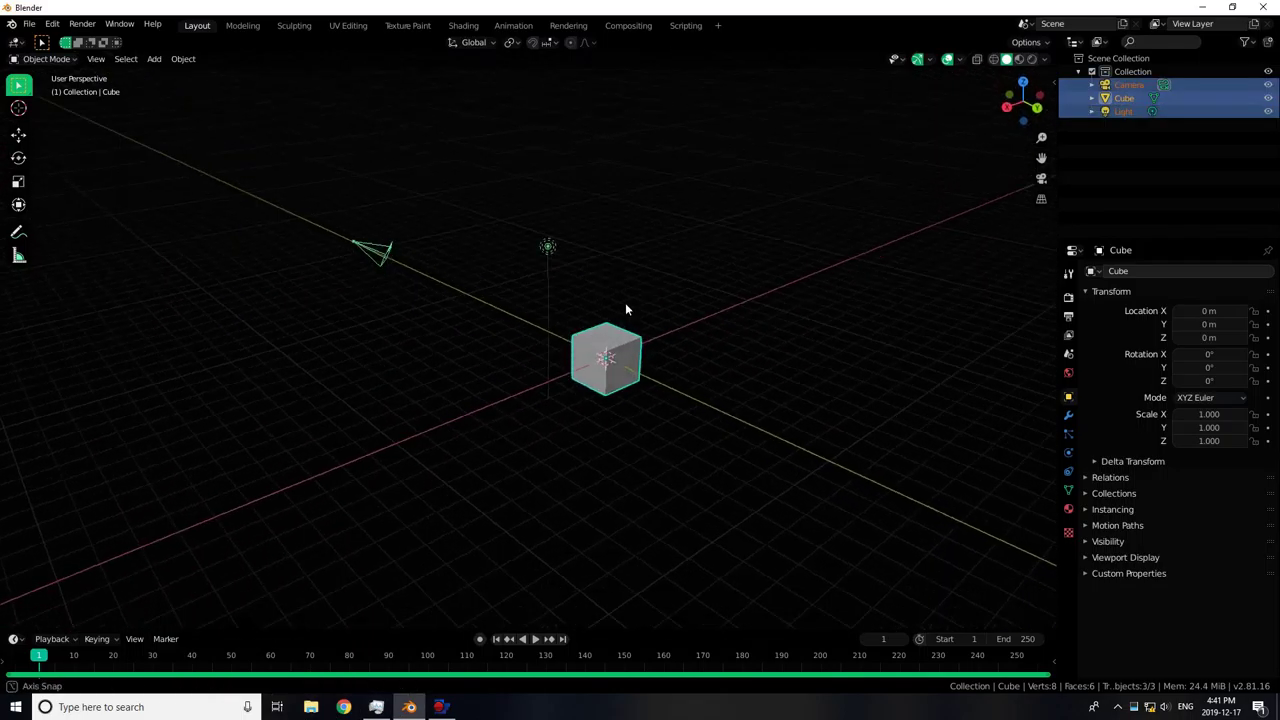
key("Delete")
scroll(580, 294, "up", 2)
Add a mesh plane and scale it by 10.
key("shift+a")
left_click(660, 289)
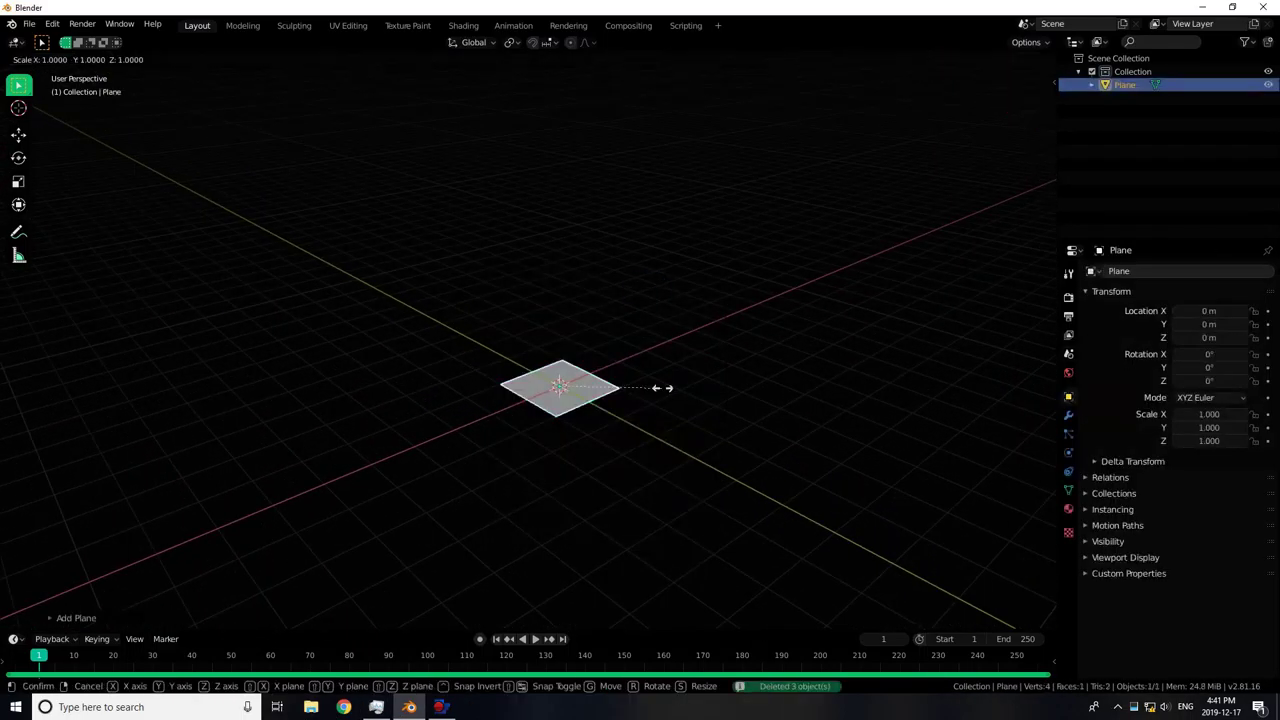
type("s10")
key("Return")
scroll(662, 387, "down", 2)
Enable rigid body physics on the plane and set its type to Passive.
left_click(1068, 416)
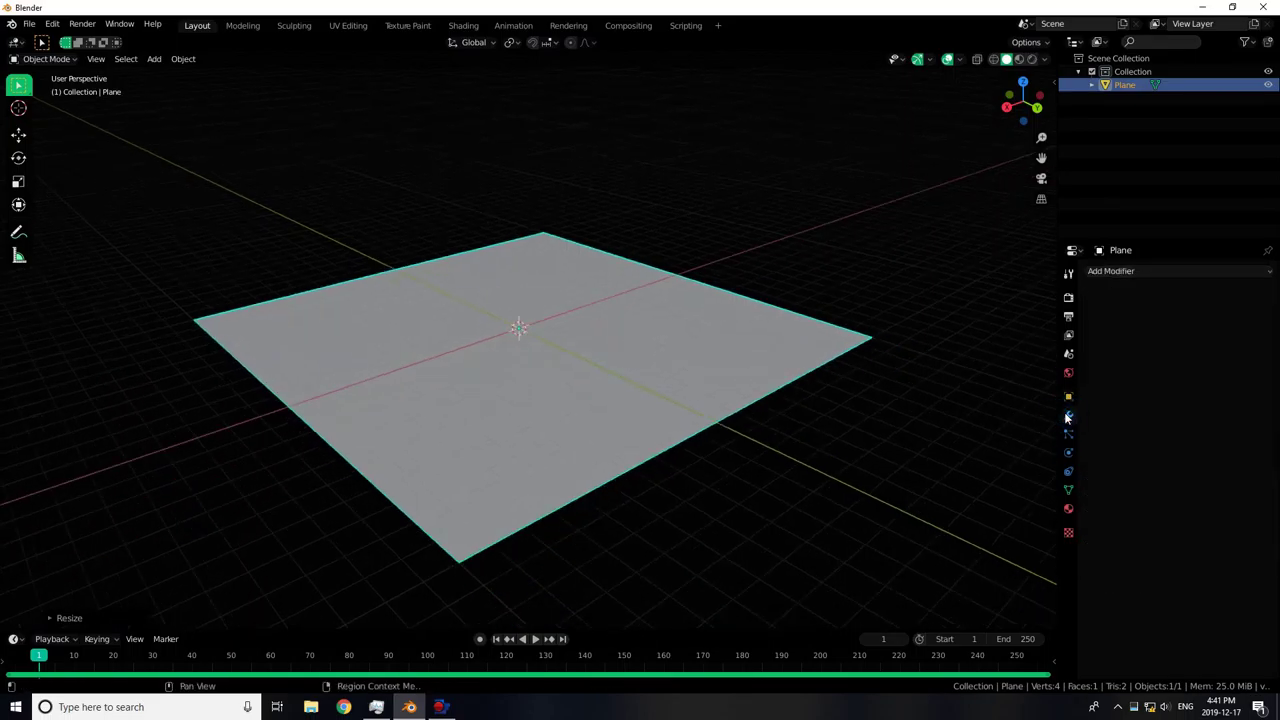
left_click(1068, 434)
left_click(1068, 452)
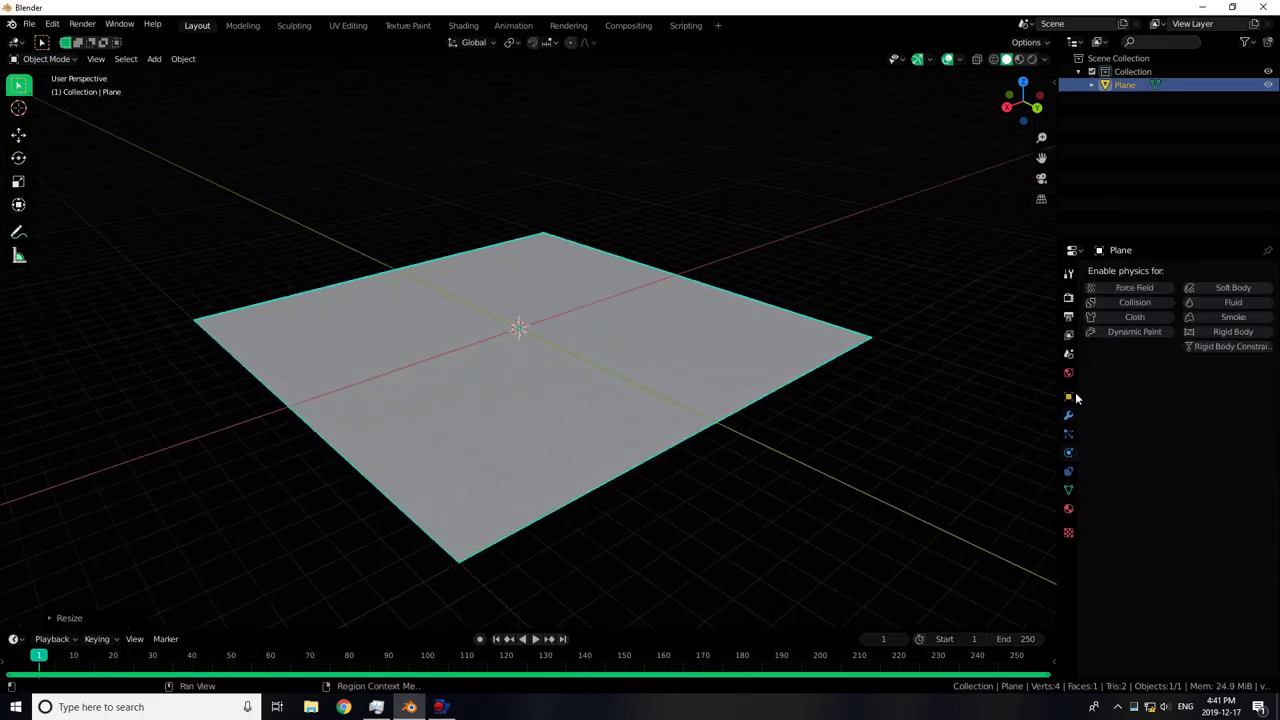
left_click(1232, 331)
key("space")
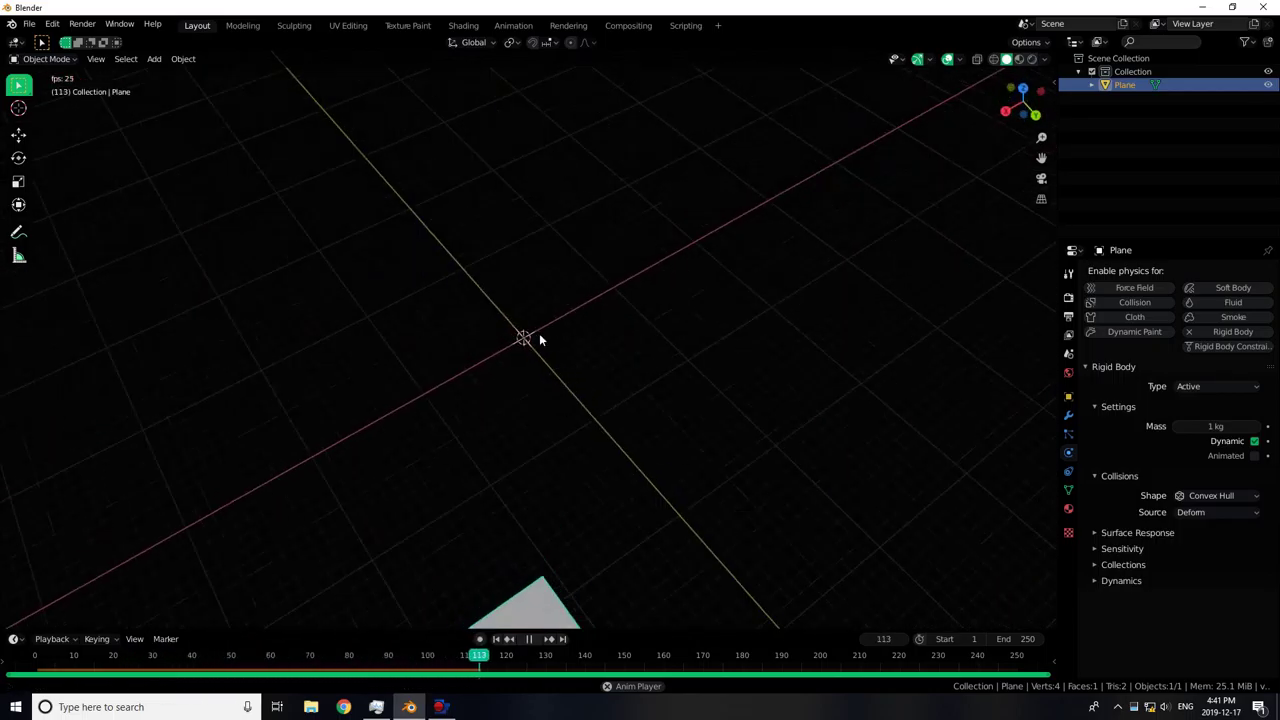
left_click(1206, 386)
left_click(1196, 410)
middle_click_drag(702, 390, 553, 339)
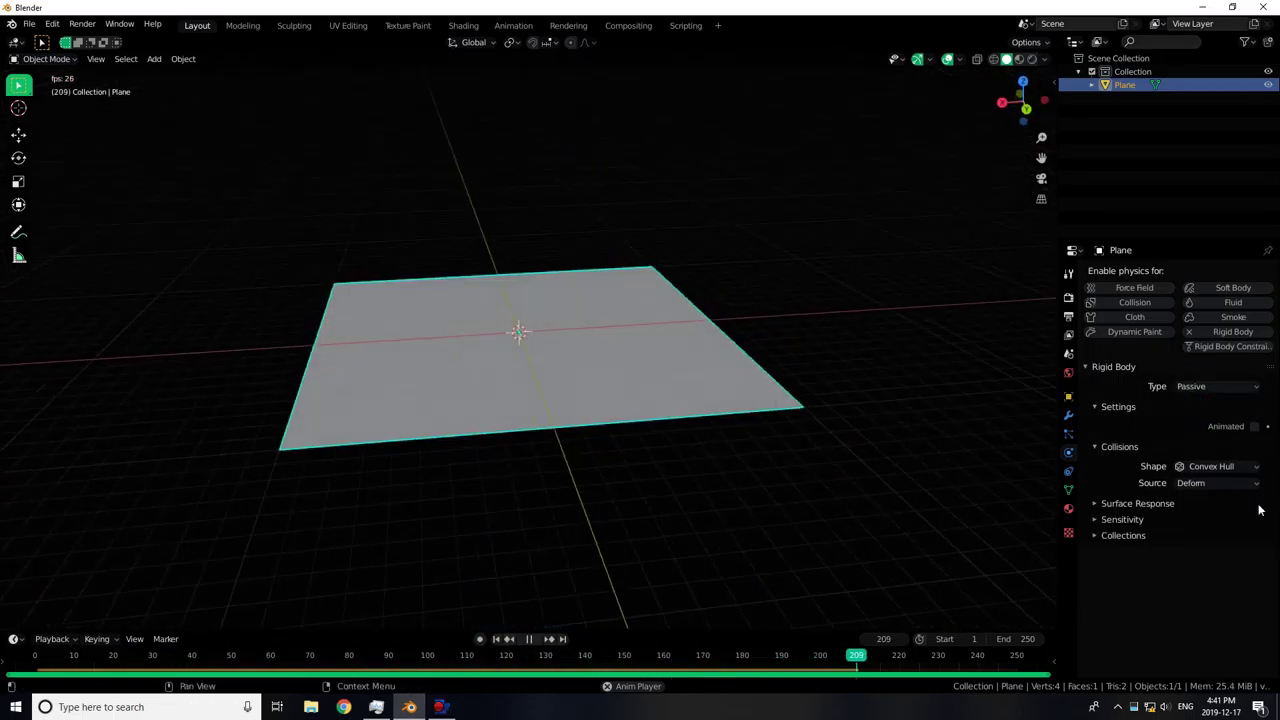
key("shift+a")
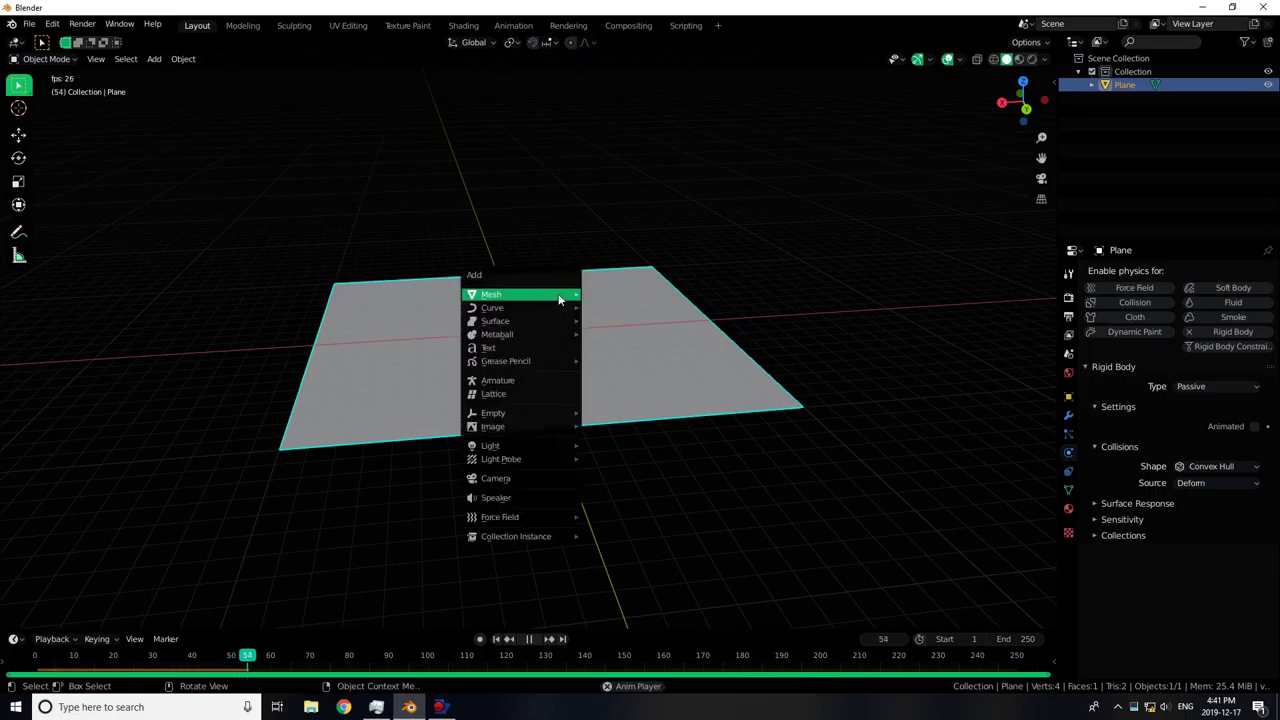
Add an ico sphere and raise it 1 m along Z.
left_click(615, 340)
scroll(535, 343, "up", 1)
key("g")
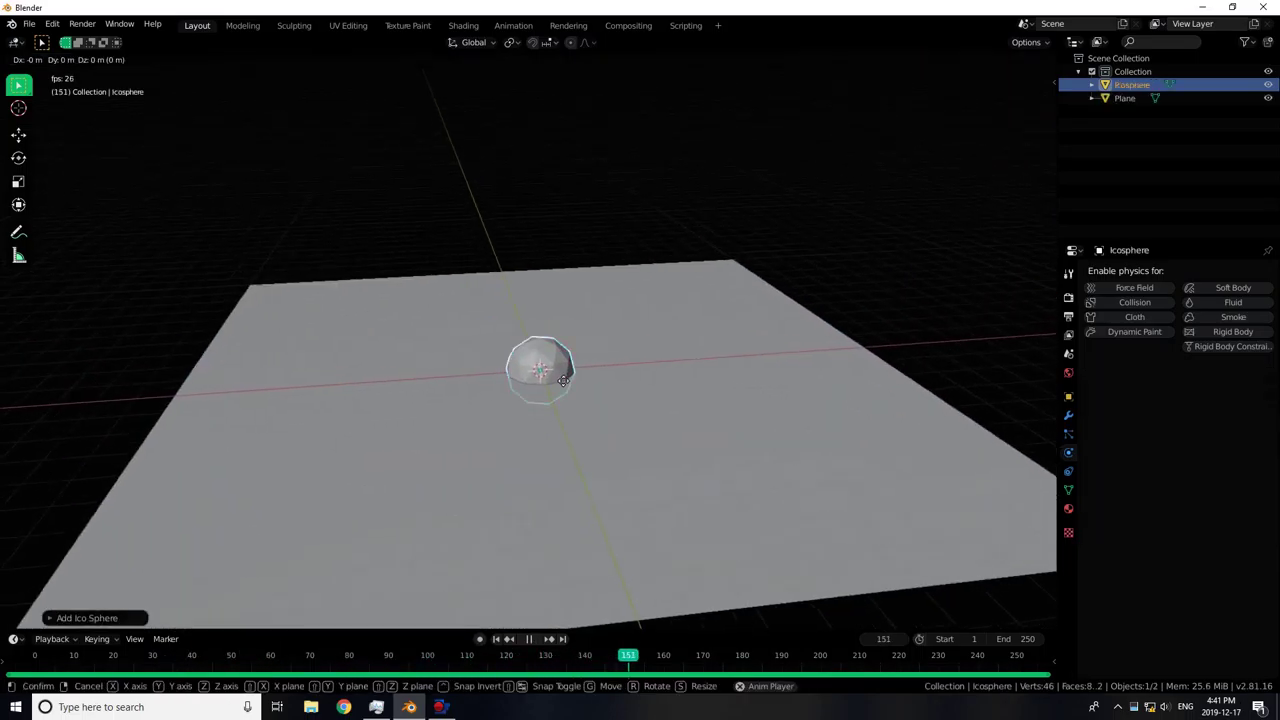
key("z")
key("1")
key("Return")
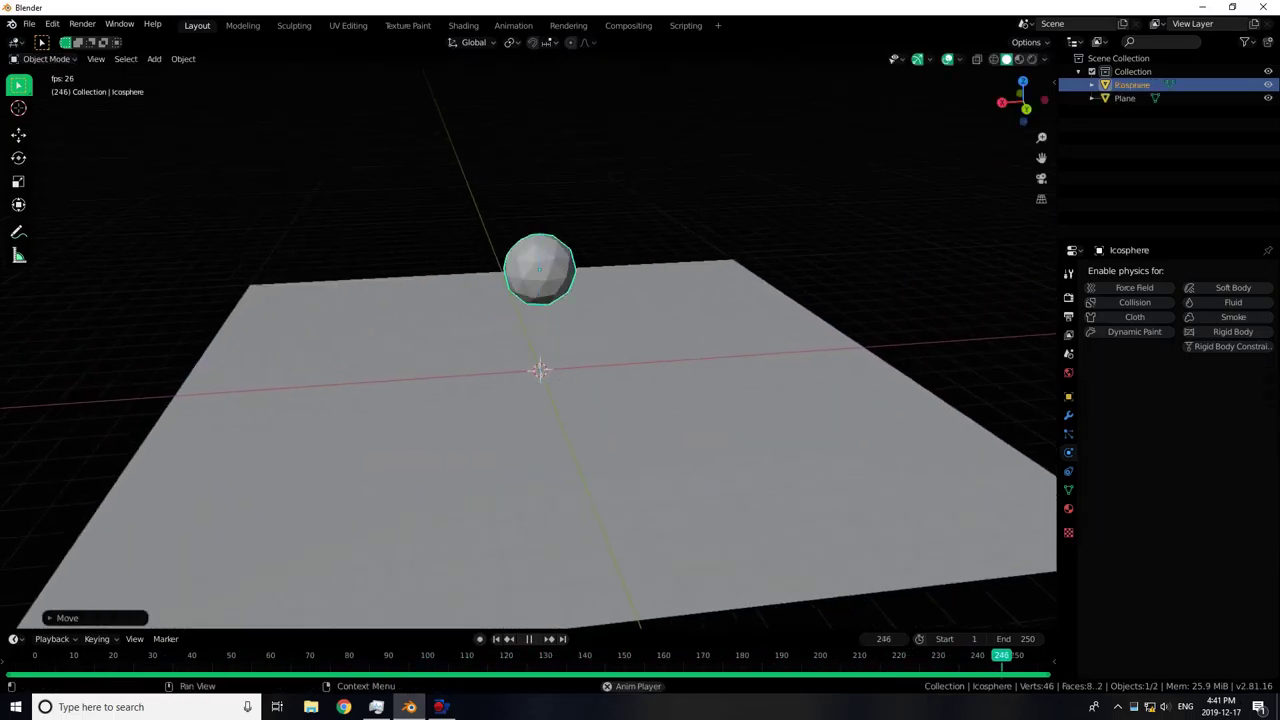
Give the sphere rigid body physics with a Sphere collision shape.
left_click(1236, 333)
middle_click_drag(686, 430, 686, 374)
left_click(1216, 496)
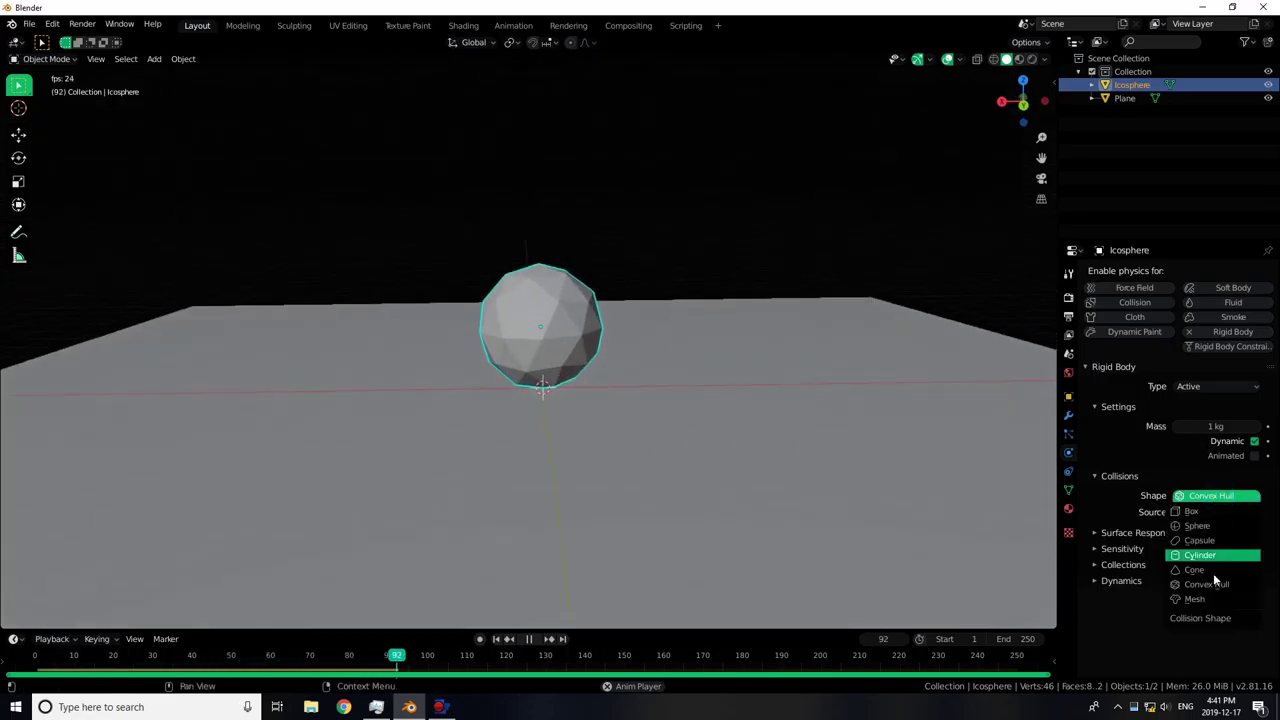
left_click(1222, 534)
scroll(501, 363, "up", 2)
scroll(523, 356, "up", 3)
middle_click_drag(523, 356, 589, 345)
Watch the sphere fall onto the plane, then stop and rewind to frame 1.
scroll(576, 350, "up", 2)
scroll(589, 345, "down", 5)
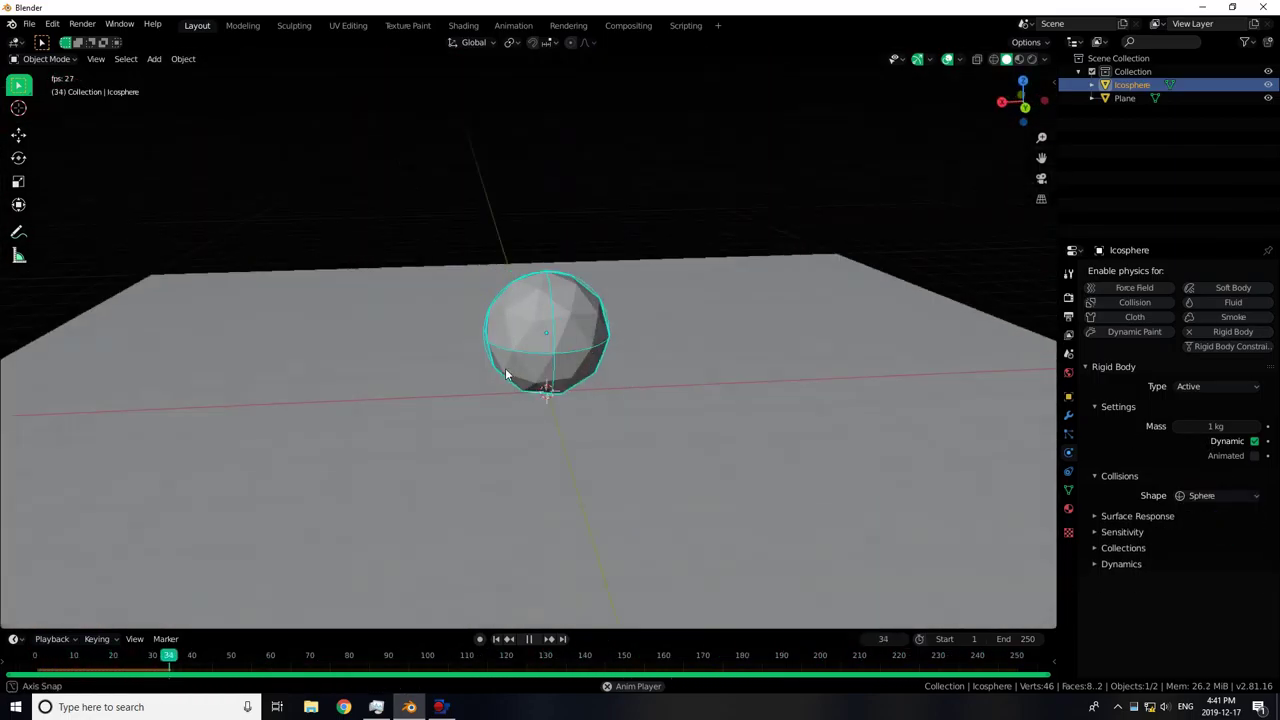
scroll(621, 397, "down", 2)
scroll(621, 397, "down", 3)
middle_click_drag(621, 397, 523, 595)
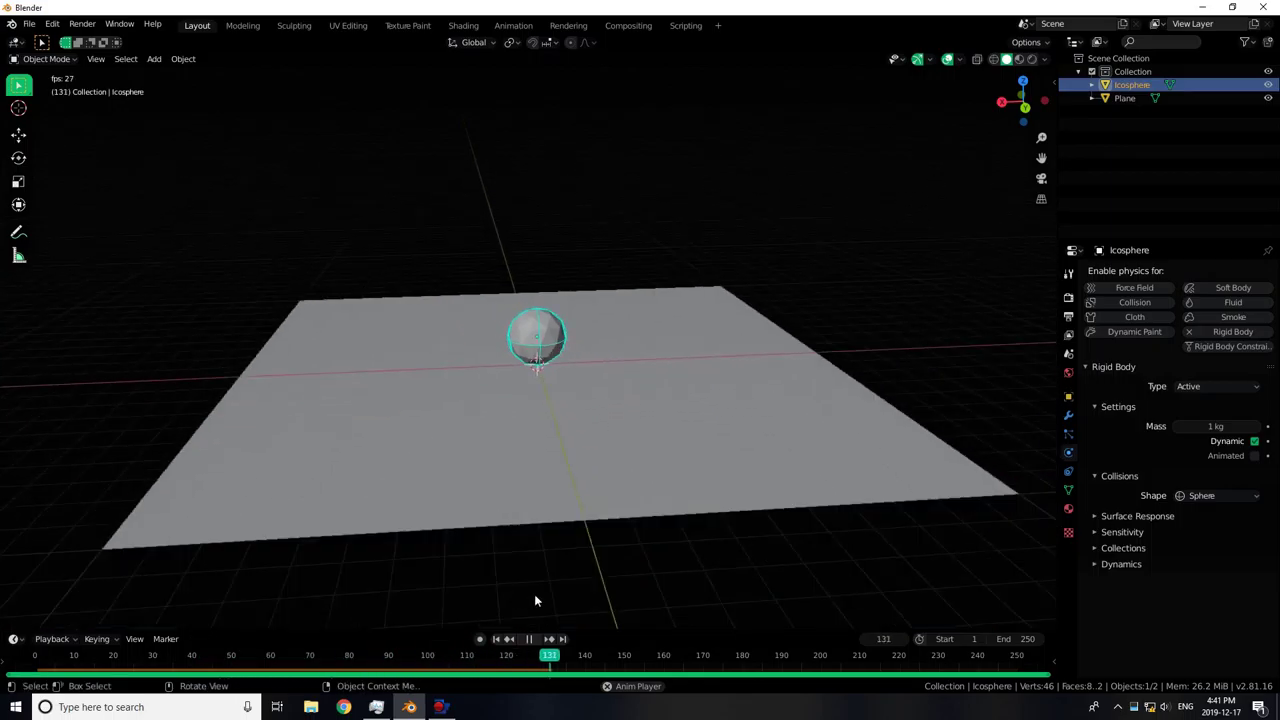
left_click(510, 640)
middle_click_drag(601, 356, 535, 360)
Duplicate the sphere three times, placing copies above and to either side.
key("shift+d")
key("g")
left_click(549, 183)
key("shift+d")
left_click(594, 237)
key("shift+d")
left_click(490, 237)
Play the falling-spheres simulation, then stop it and rewind to frame 1.
left_click(537, 639)
mouse_move(560, 420)
middle_mouse_down()
mouse_move(594, 273)
mouse_move(491, 331)
mouse_move(511, 294)
mouse_move(590, 270)
middle_mouse_up()
scroll(491, 331, "down", 5)
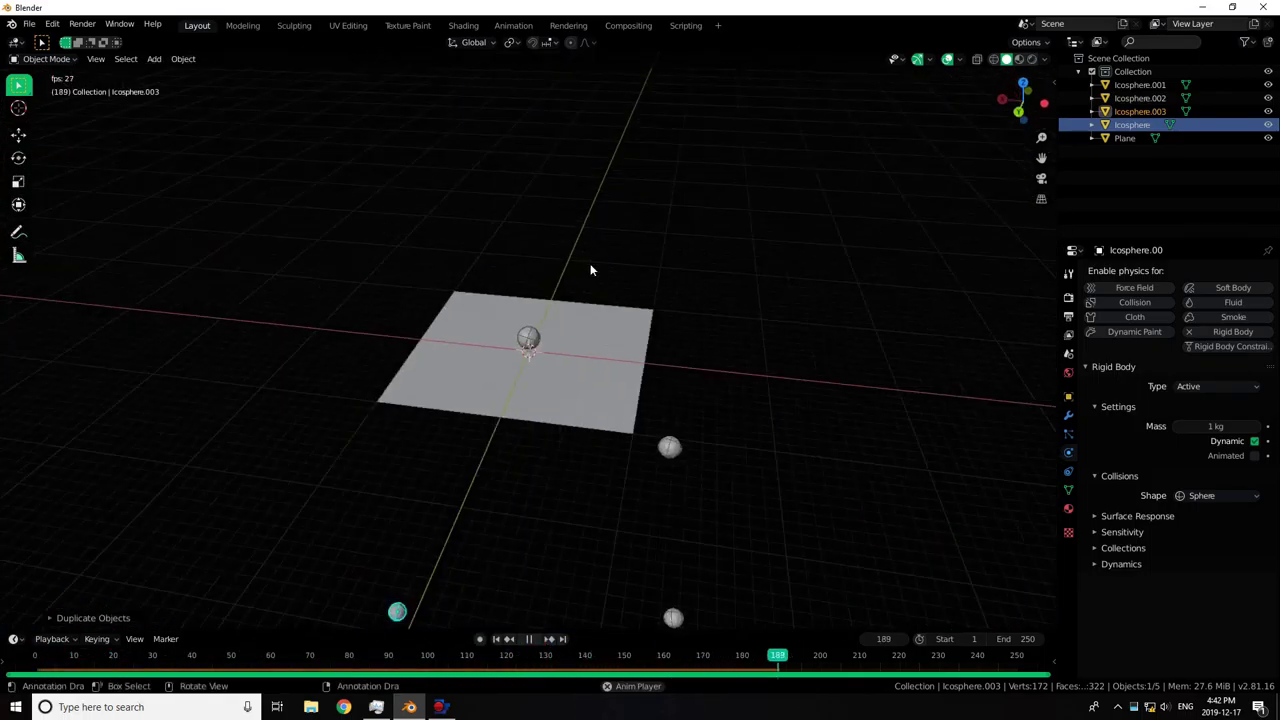
left_click(590, 270)
scroll(727, 414, "down", 5)
scroll(727, 414, "up", 4)
scroll(669, 448, "up", 5)
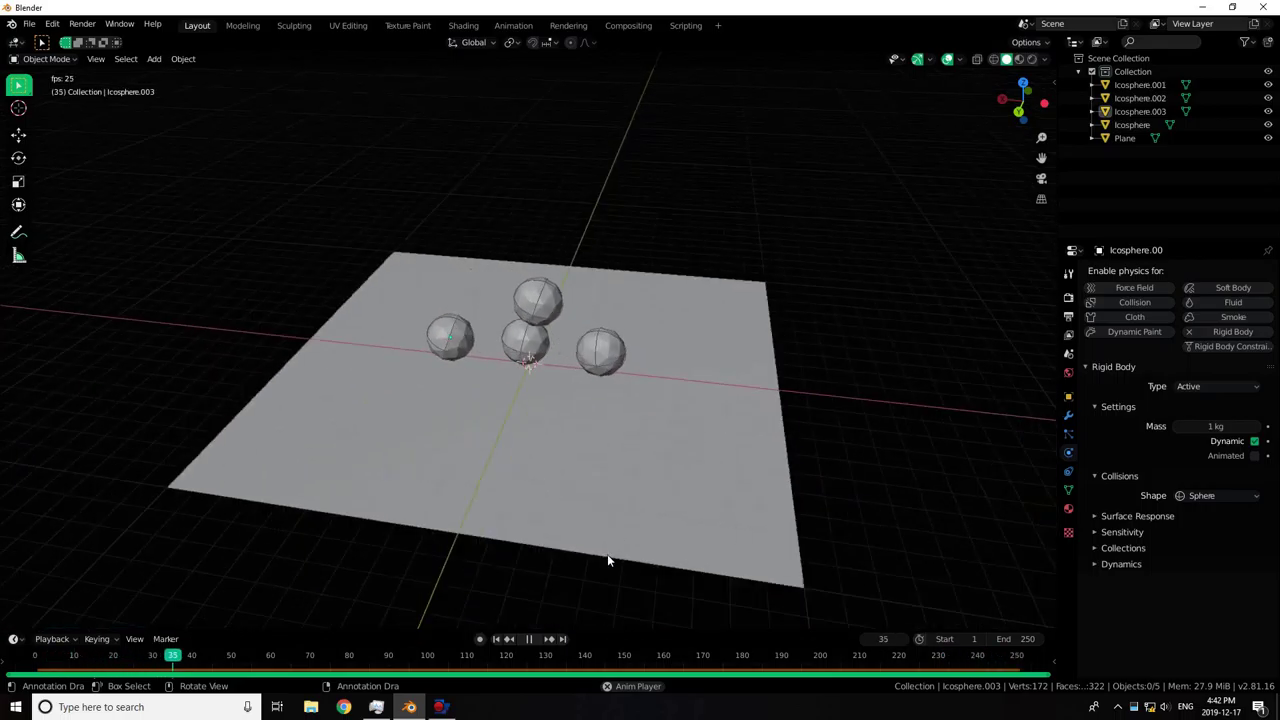
left_click(529, 639)
left_click(496, 639)
Delete the three extra spheres, leaving only Icosphere.001.
middle_click_drag(491, 592, 427, 199)
left_click(483, 240)
left_click(533, 285, "shift")
left_click(572, 240, "shift")
key("x")
left_click(593, 243)
left_click(528, 194)
middle_click_drag(580, 254, 596, 314)
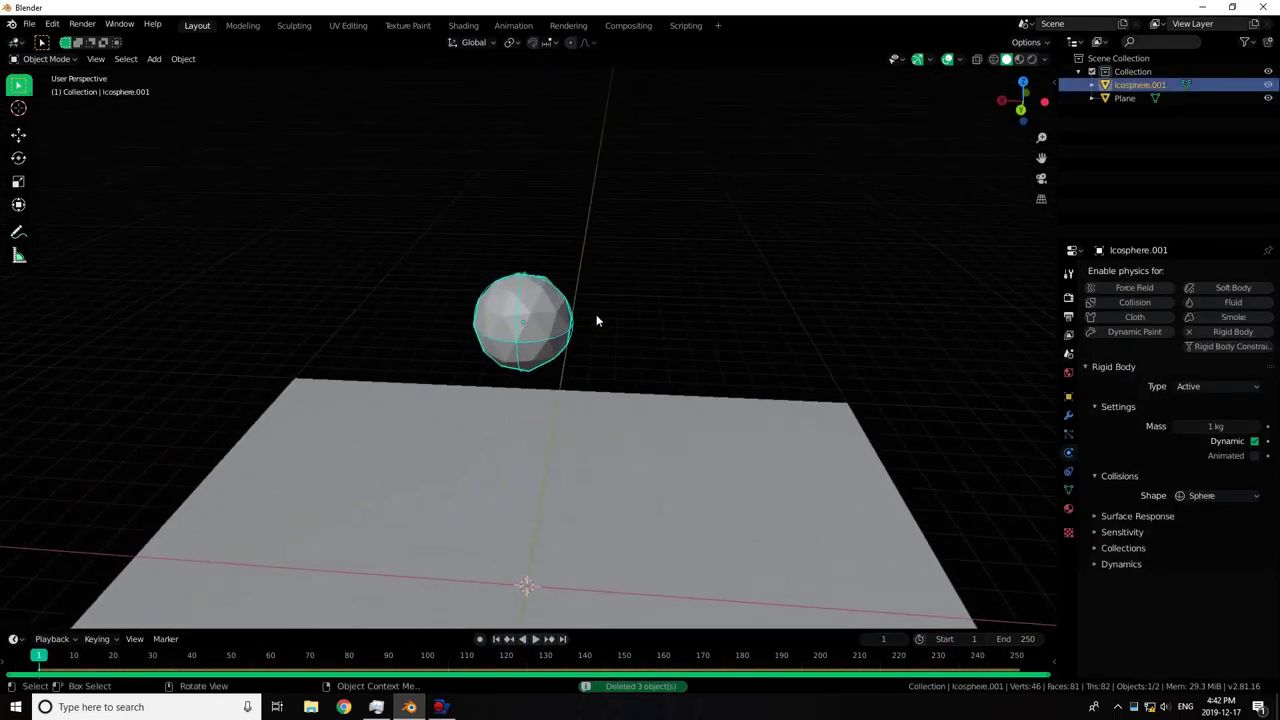
Add a cube, shrink it, and move it along Z.
scroll(540, 600, "down", 2)
middle_click_drag(540, 620, 538, 574)
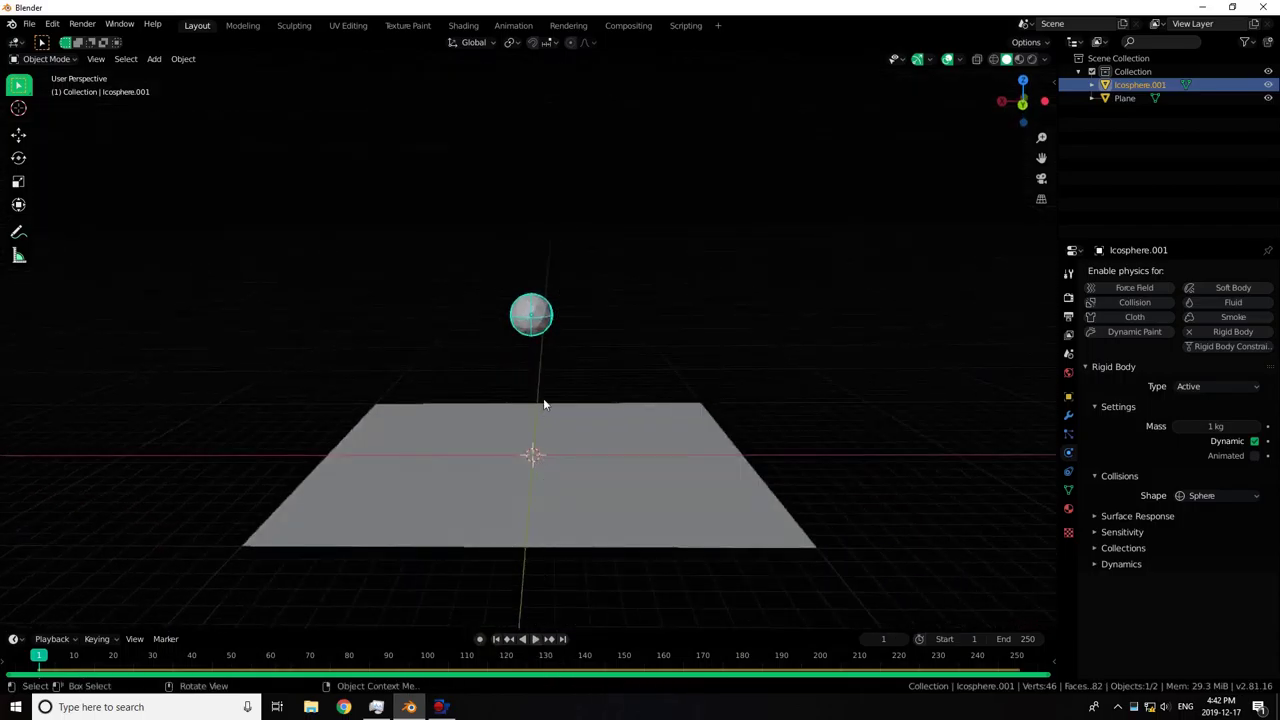
key("shift+a")
left_click(600, 101)
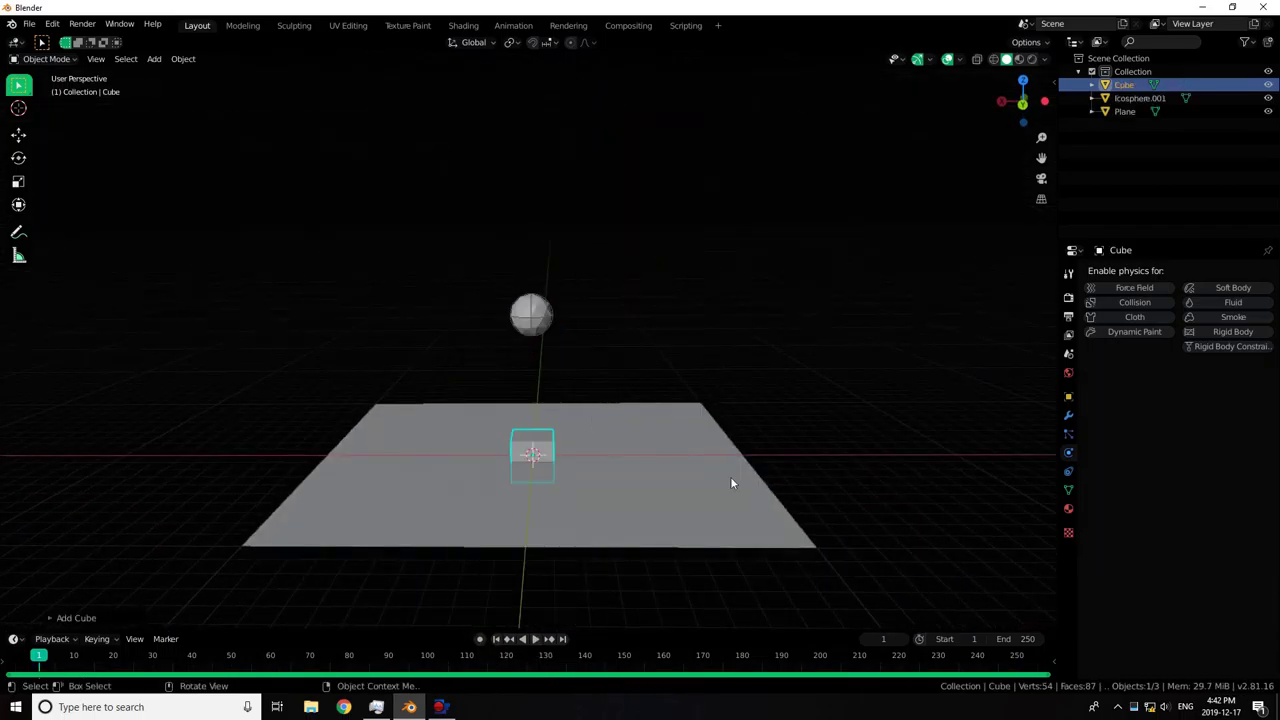
key("s")
key("Return")
key("g")
key("z")
key("Return")
mouse_move(730, 476)
middle_mouse_down()
mouse_move(697, 275)
mouse_move(720, 400)
middle_mouse_up()
Add an Array modifier to the cube with count 3 along X.
left_click(1068, 415)
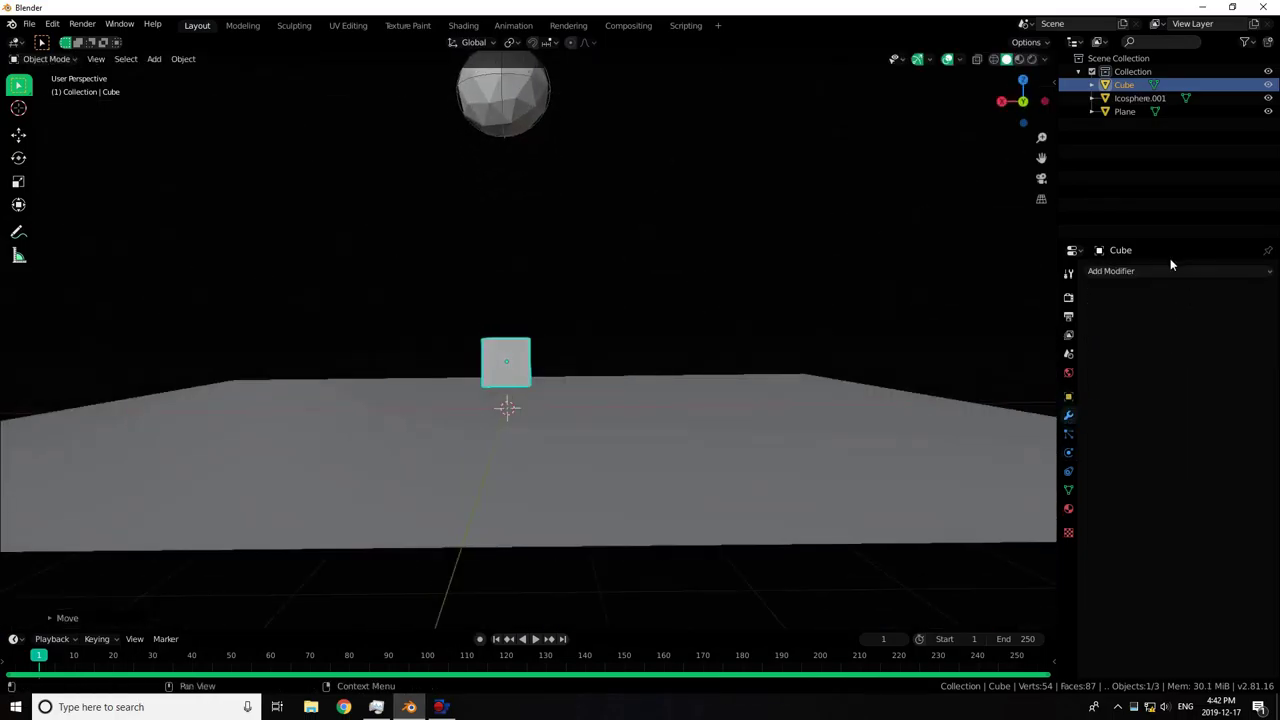
left_click(1110, 271)
left_click(1018, 304)
left_click(1180, 343)
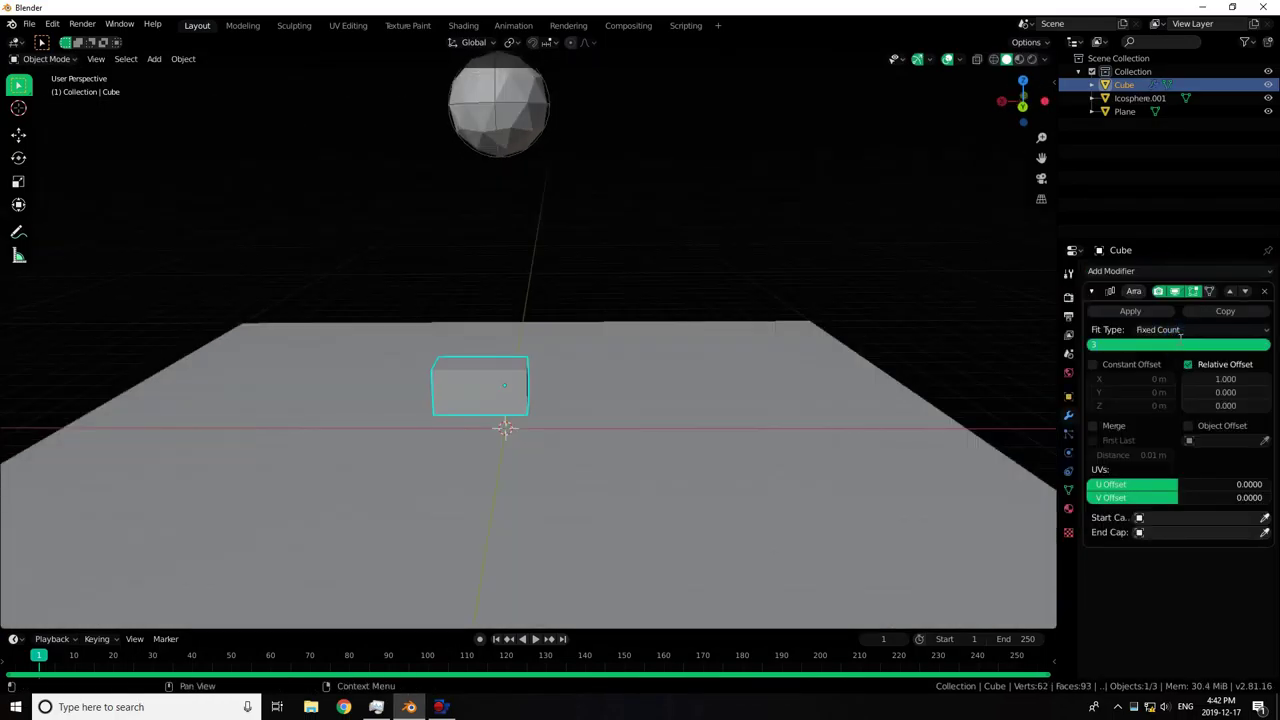
key("Return")
left_click(1225, 379)
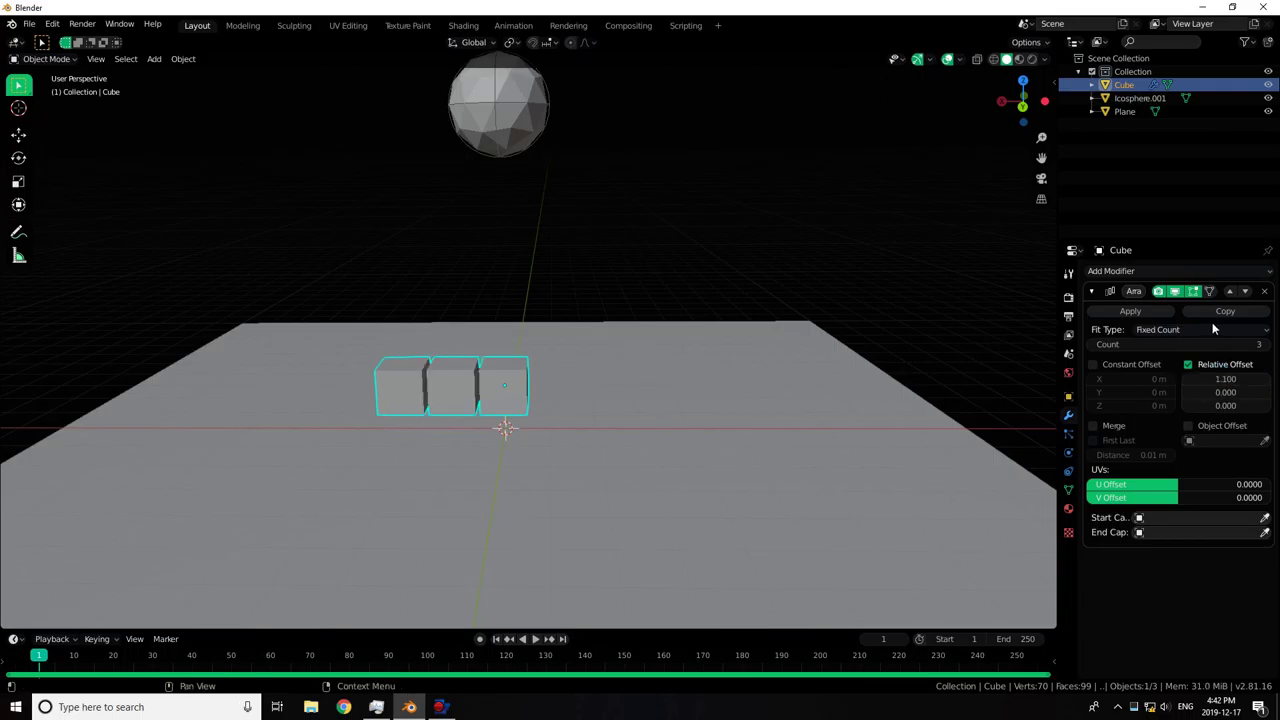
Duplicate the array into a second with Y offset 1.1 and a third with Z offset 1.1, X zeroed.
left_click(1250, 310)
left_click(1119, 289)
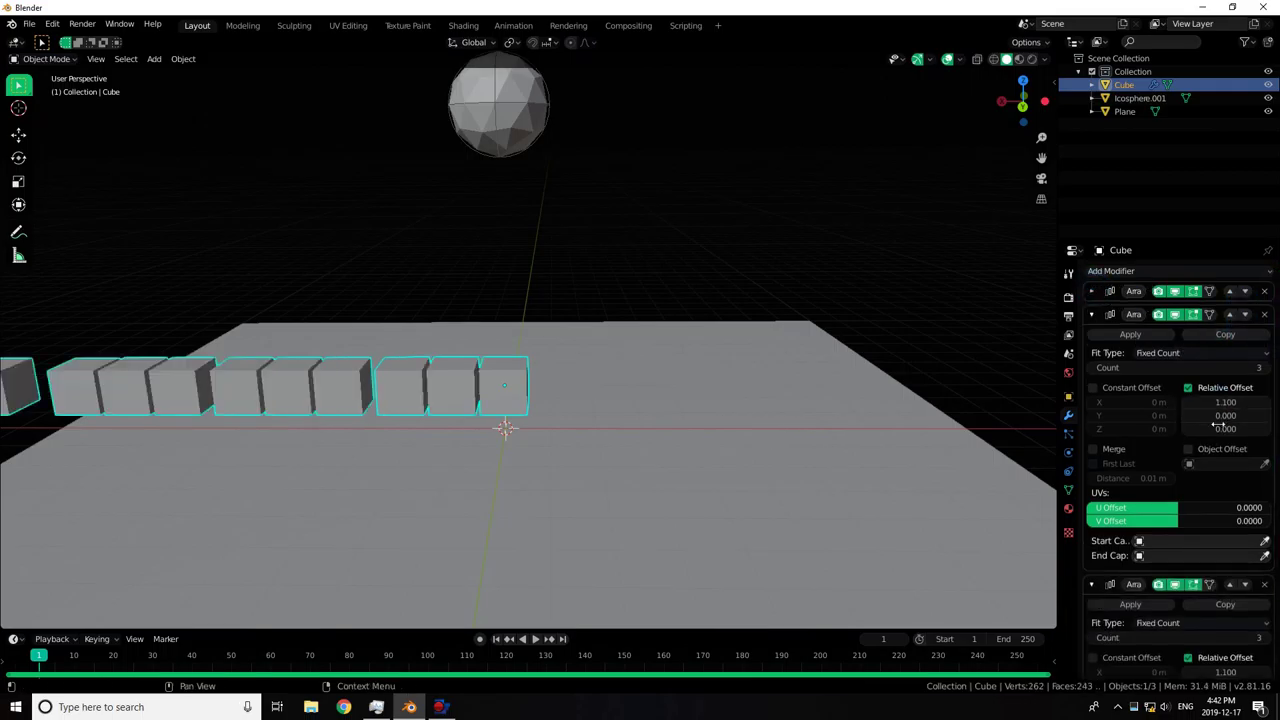
key("Return")
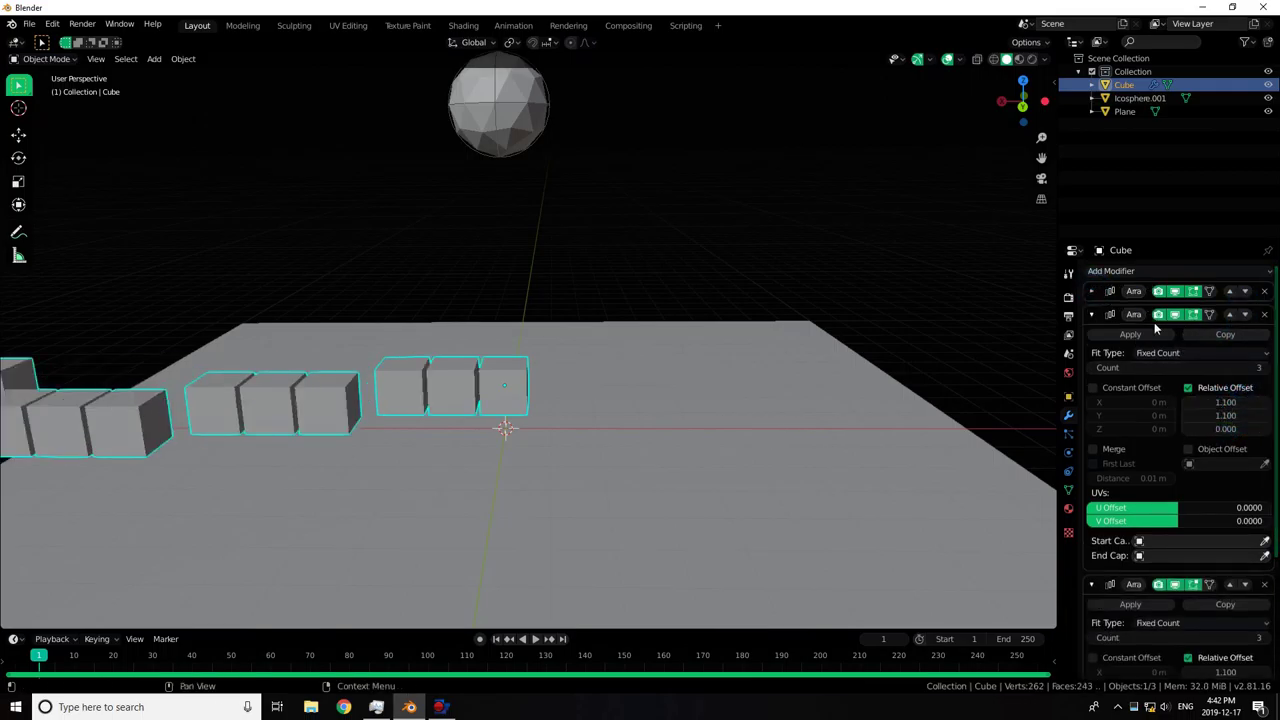
key("BackSpace")
left_click(1120, 314)
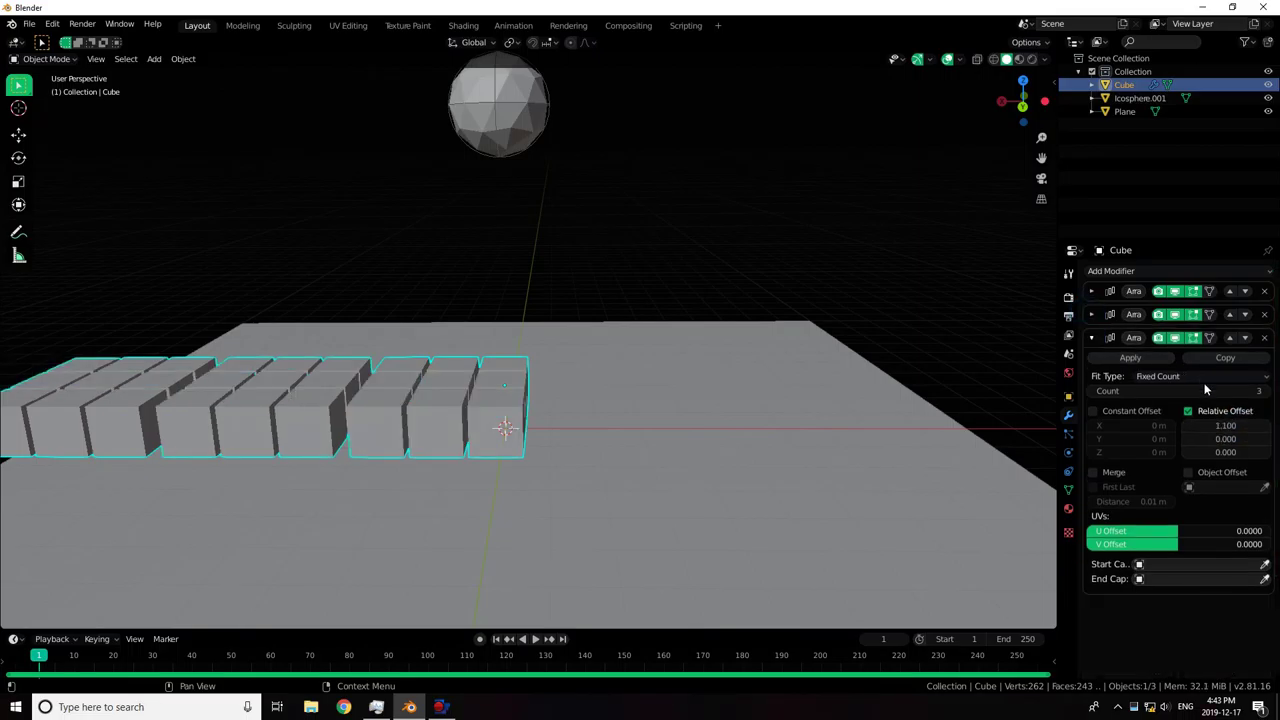
type("1.100")
key("Return")
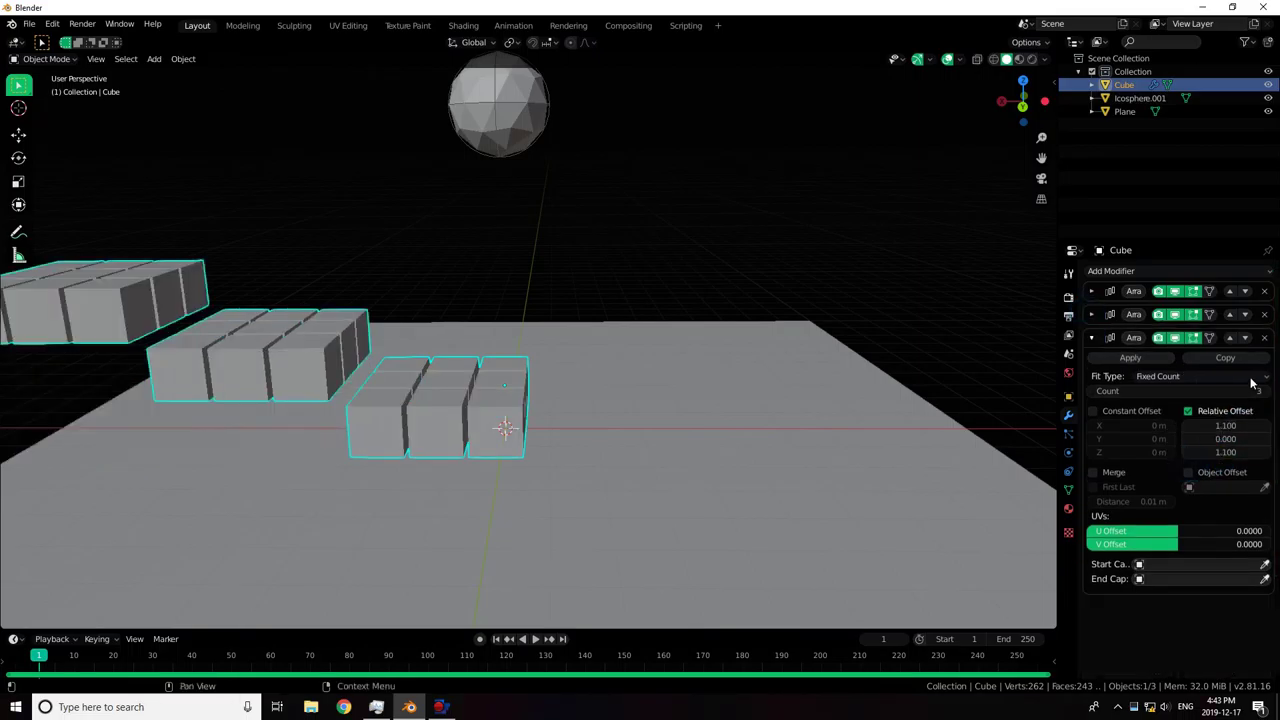
key("BackSpace")
key("Return")
Apply the Array modifiers on the cube block.
middle_click_drag(740, 380, 764, 366)
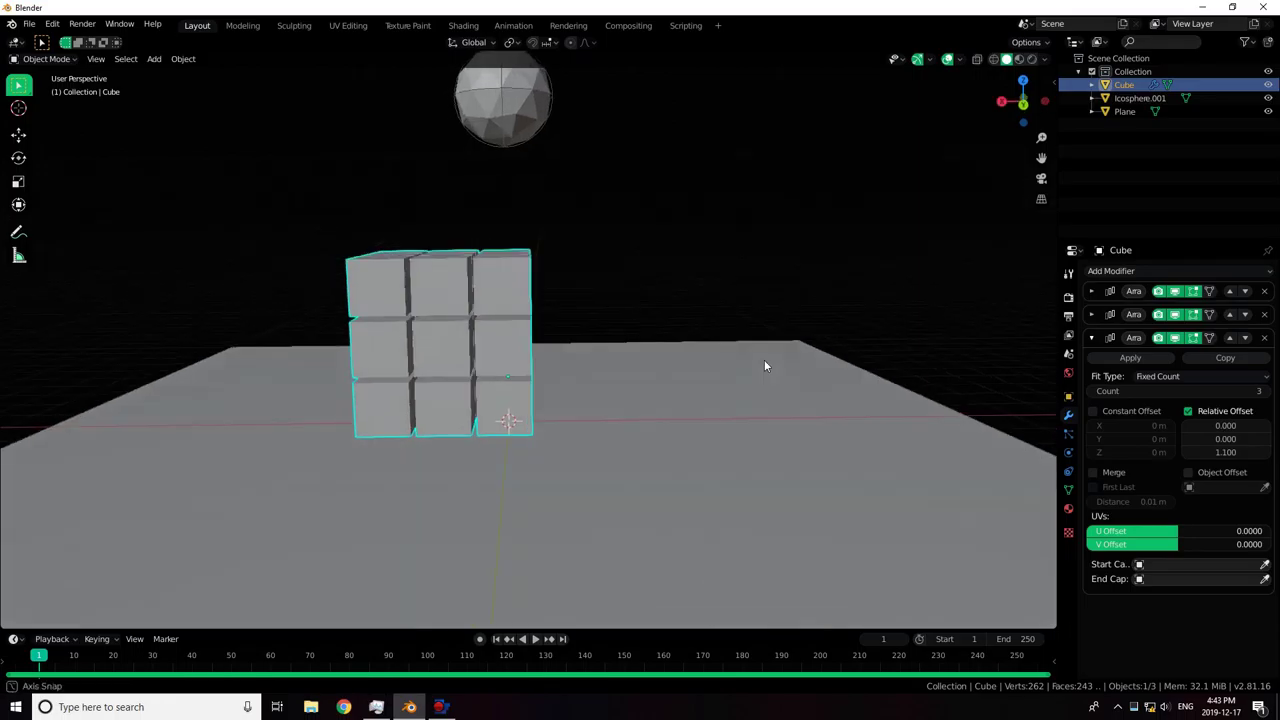
left_click(1130, 357)
left_click(1091, 314)
left_click(1130, 334)
left_click(1091, 290)
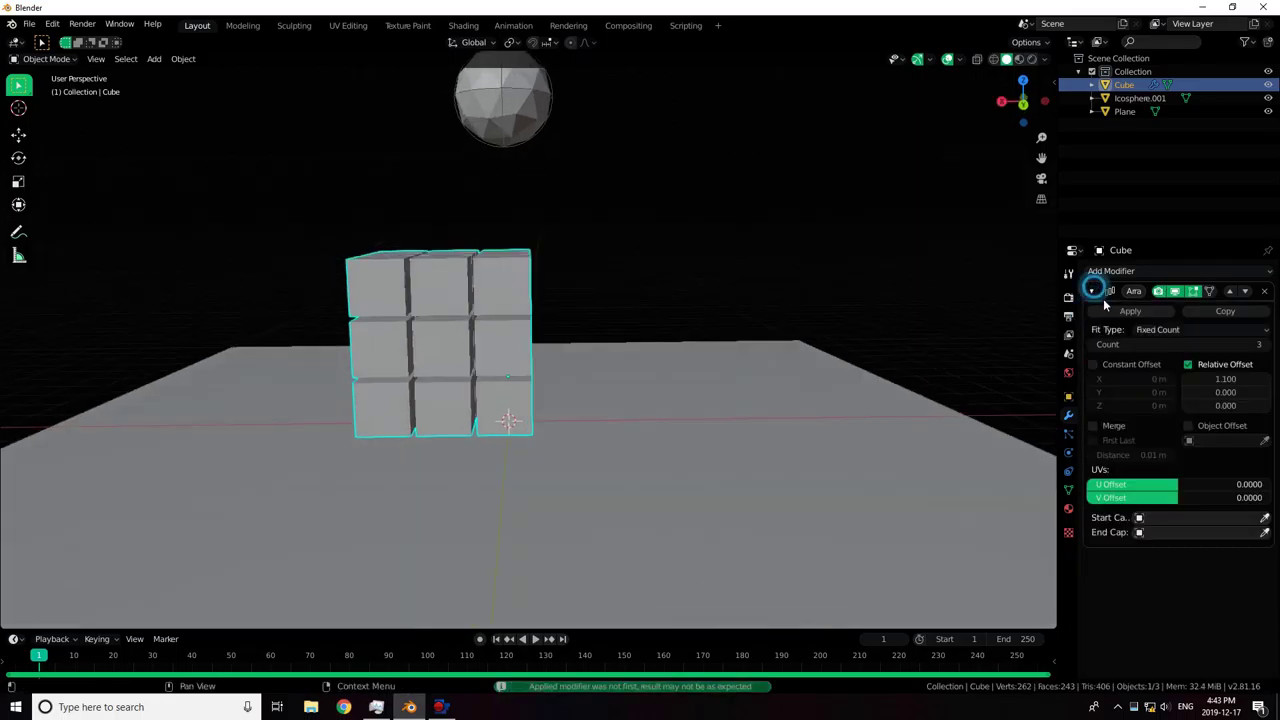
Apply the last Array modifier and switch to a side orthographic view.
left_click(1130, 310)
scroll(349, 373, "down", 3)
middle_click_drag(349, 373, 414, 339)
key("ctrl+KP_3")
scroll(376, 342, "up", 5)
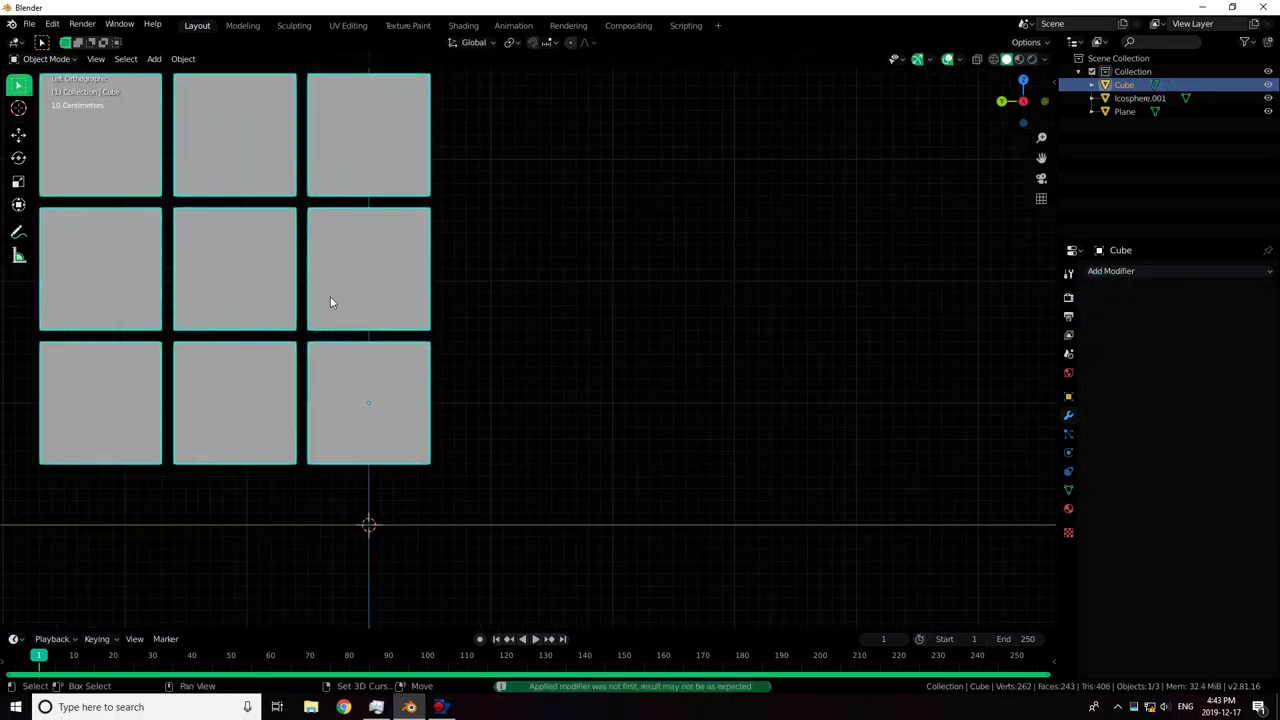
scroll(330, 296, "down", 2)
Set the block's origin to its geometry centre and add a plain axes empty.
key("F3")
type("set origin")
key("Return")
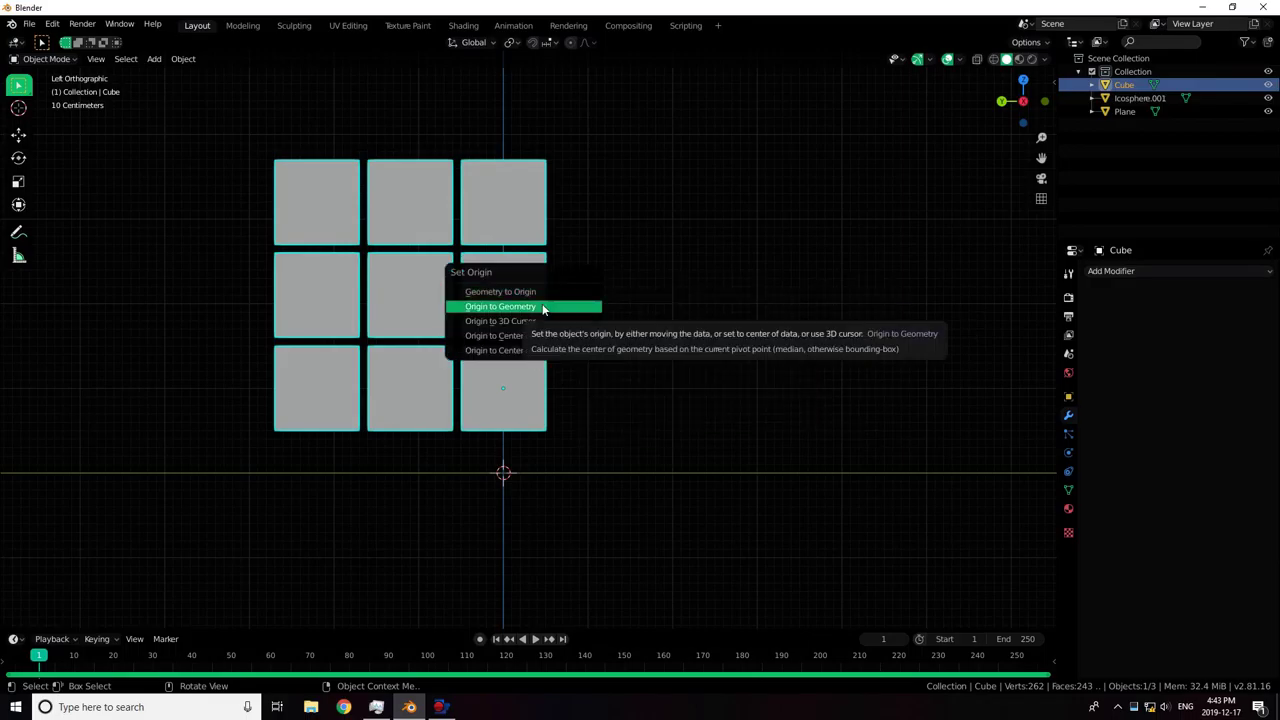
left_click(529, 306)
key("shift+a")
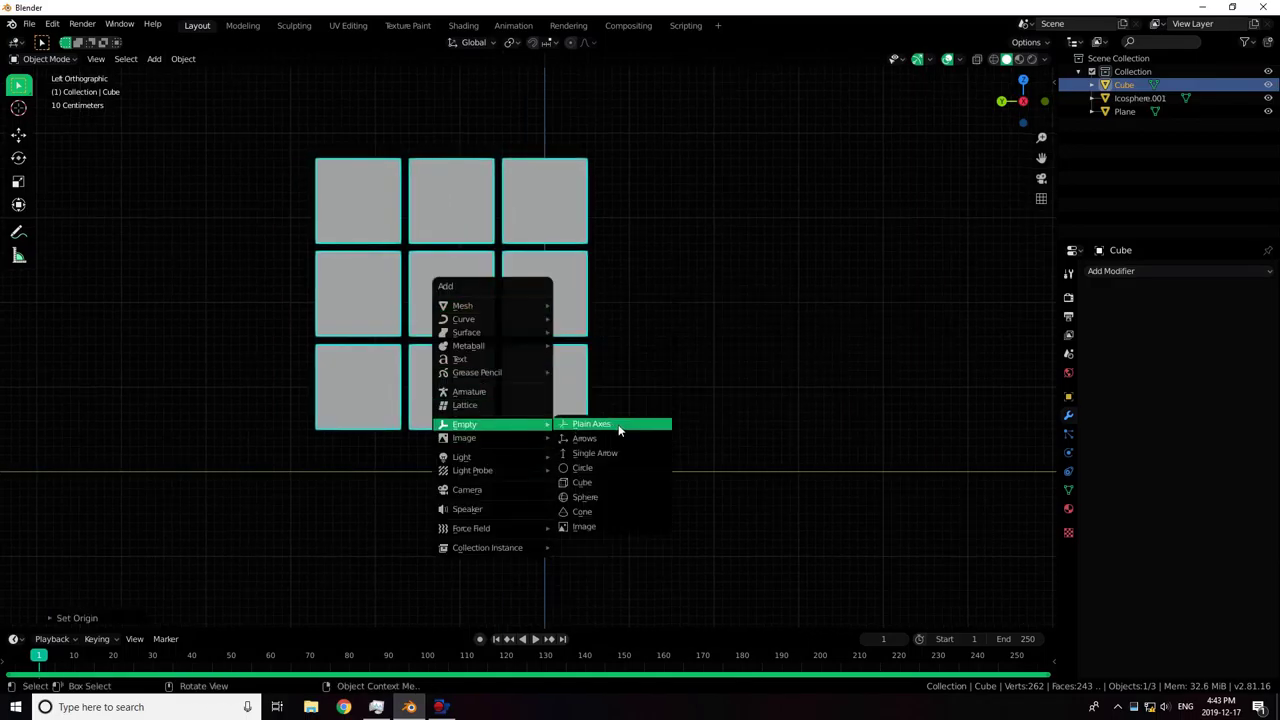
left_click(595, 424)
Align the objects along X and Y with Align Objects.
left_click(183, 58)
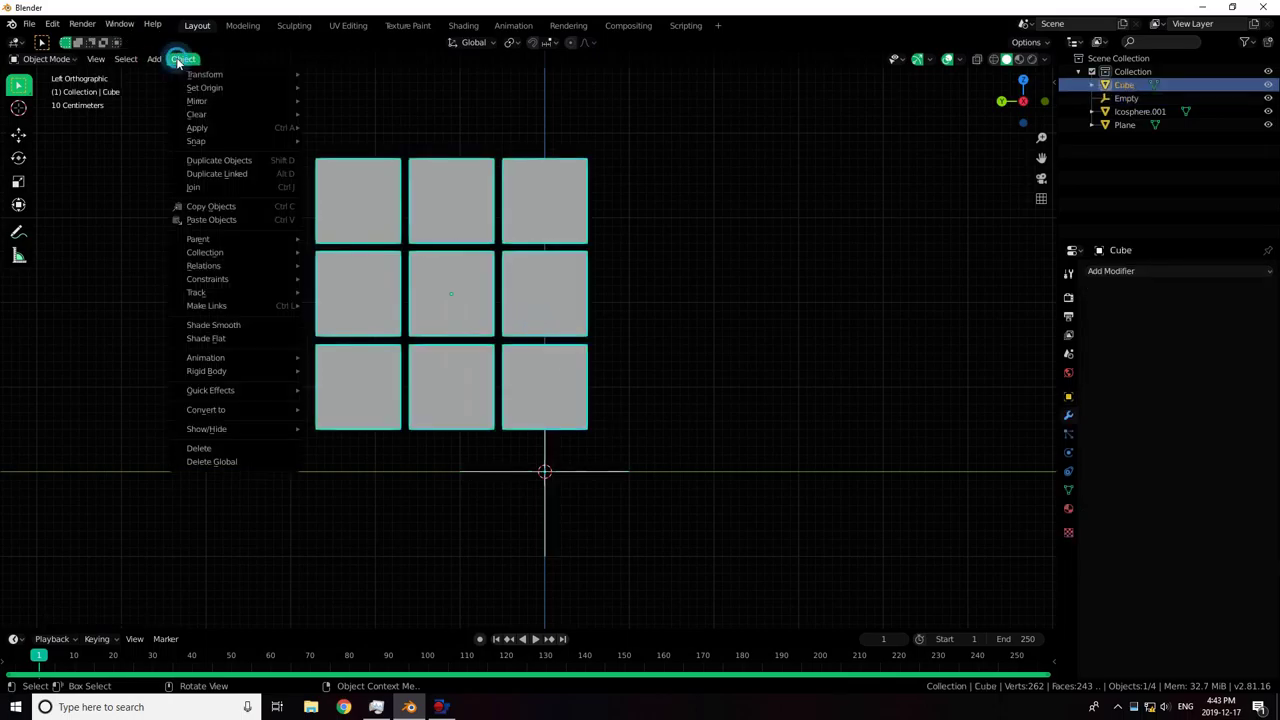
left_click(362, 246)
left_click(86, 618)
left_click(163, 588)
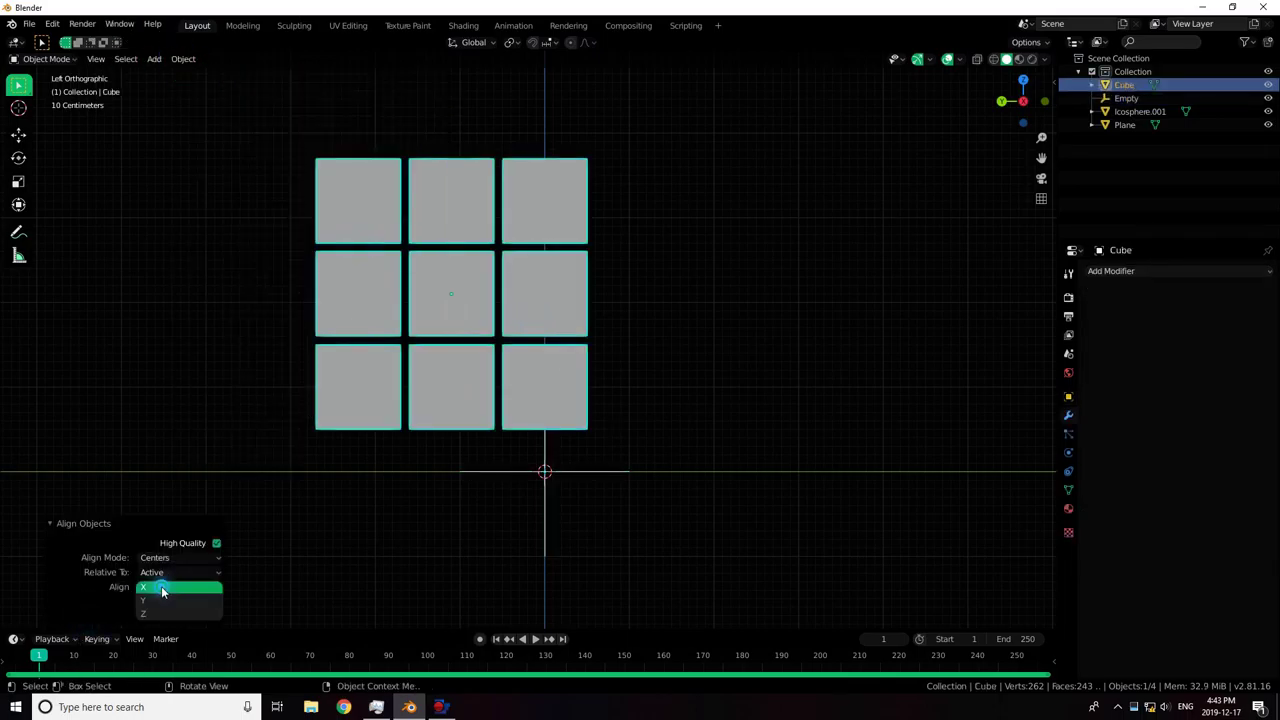
left_click(163, 601)
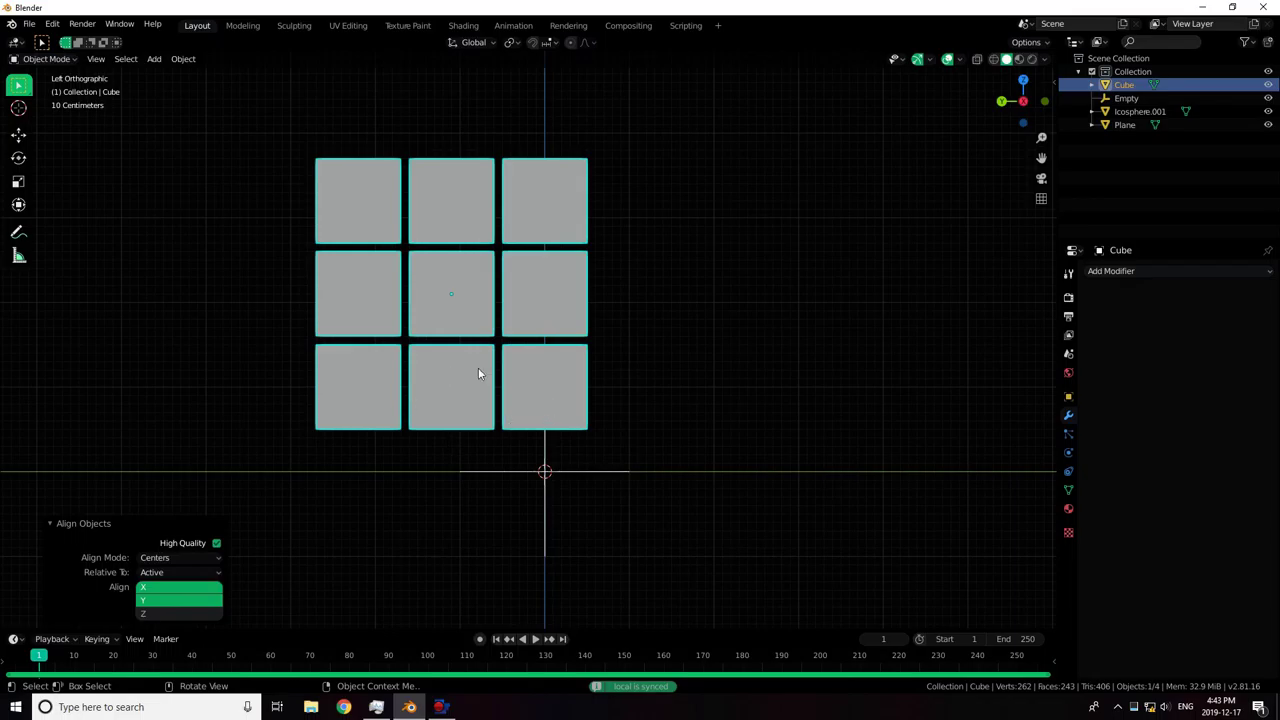
Check running processes in Task Manager, then close it and return to Blender.
key("ctrl+shift+Escape")
left_click(658, 43)
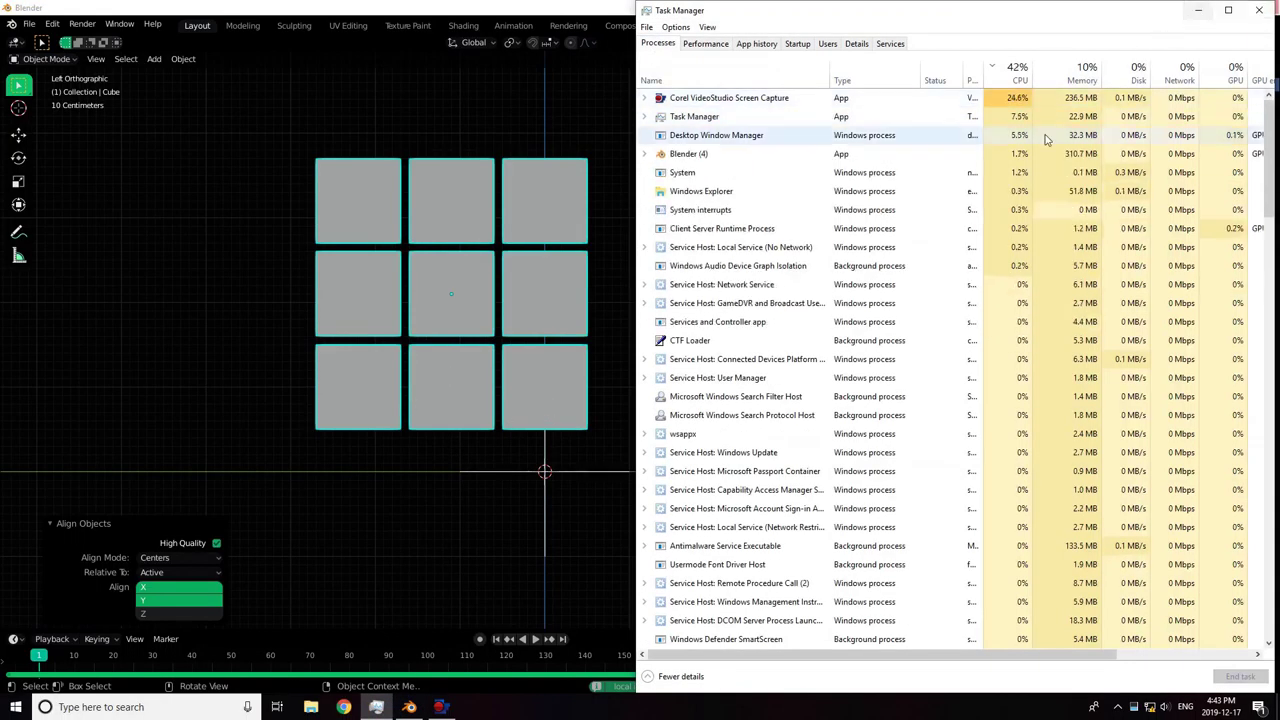
left_click(1198, 10)
middle_click_drag(480, 346, 488, 302)
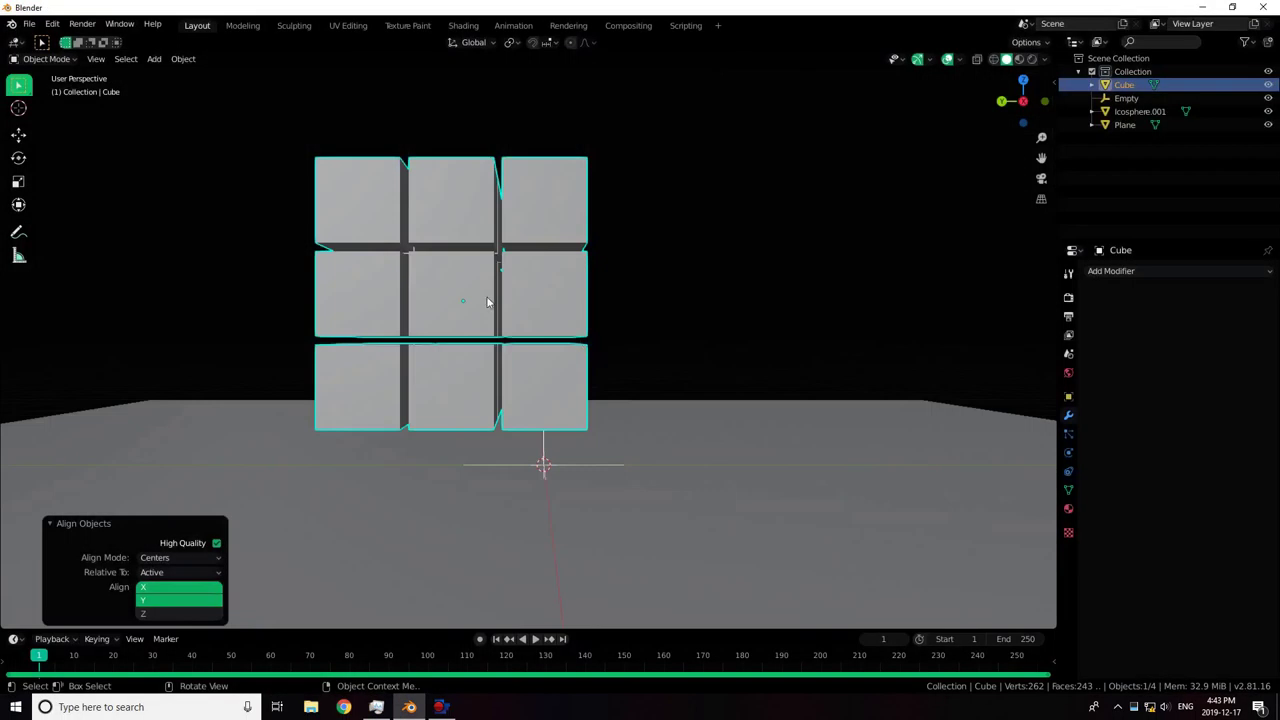
Try Positive Sides alignment relative to Selection and turn off Z alignment.
middle_click_drag(566, 337, 180, 628)
mouse_move(671, 552)
middle_mouse_down()
mouse_move(452, 548)
mouse_move(503, 480)
mouse_move(491, 449)
middle_mouse_up()
left_click(185, 557)
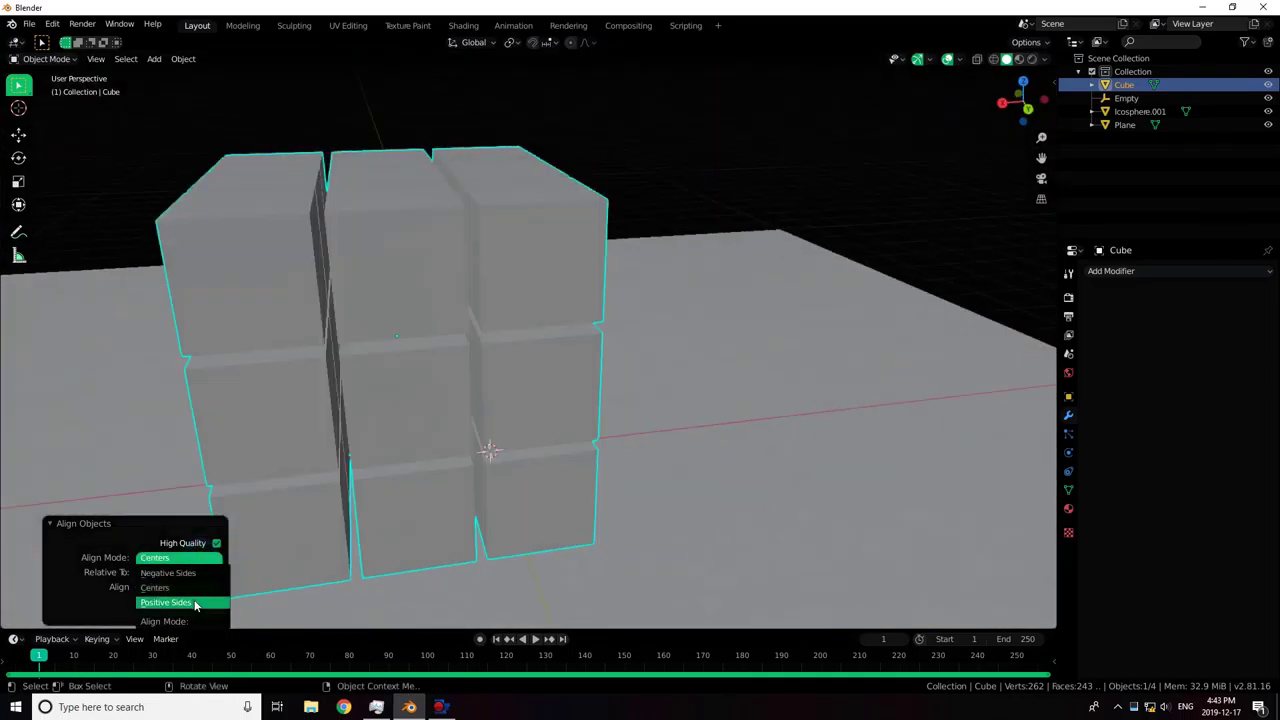
left_click(195, 603)
left_click(170, 572)
left_click(157, 617)
mouse_move(157, 617)
middle_mouse_down()
mouse_move(432, 486)
mouse_move(115, 635)
middle_mouse_up()
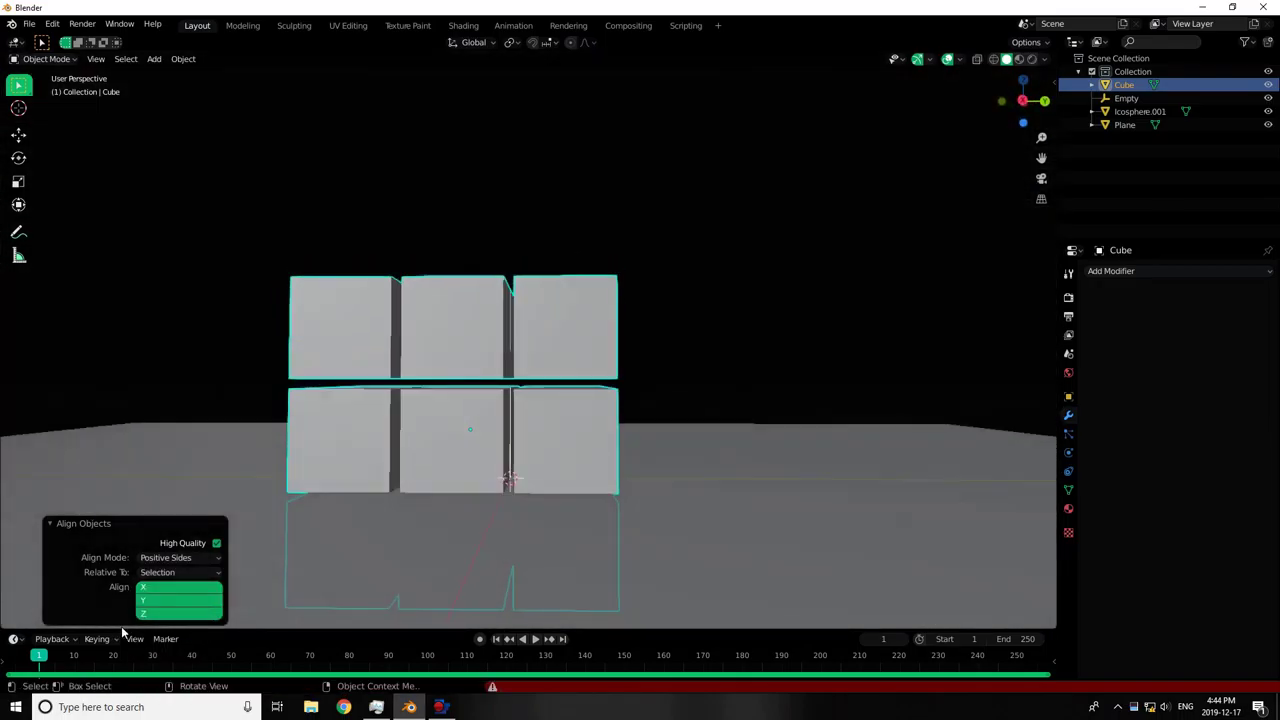
left_click(150, 613)
Try Negative Sides, return the align mode to Centers, and select the empty.
mouse_move(443, 523)
middle_mouse_down()
mouse_move(499, 490)
mouse_move(414, 549)
middle_mouse_up()
left_click(180, 557)
left_click(170, 572)
left_click(175, 557)
left_click(177, 589)
mouse_move(177, 589)
middle_mouse_down()
mouse_move(443, 480)
mouse_move(457, 443)
mouse_move(497, 457)
mouse_move(668, 415)
middle_mouse_up()
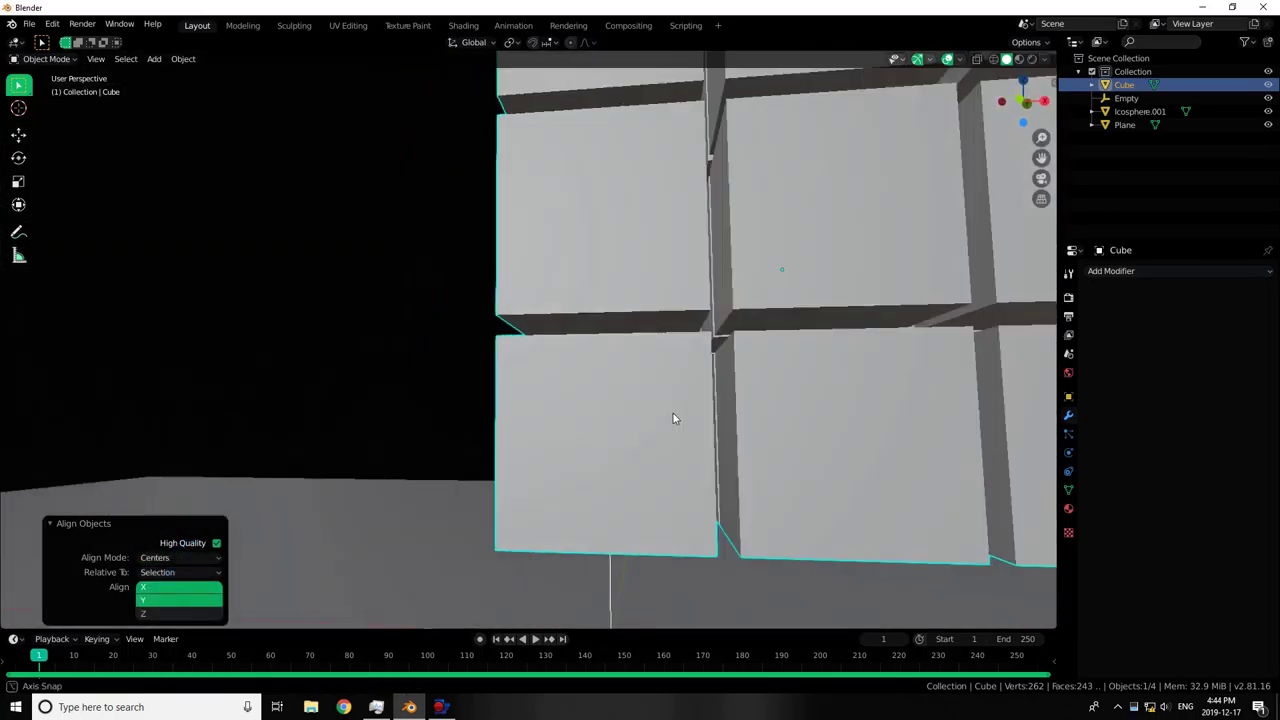
scroll(668, 415, "down", 3)
scroll(668, 415, "down", 5)
left_click(545, 410)
middle_click_drag(833, 228, 753, 287)
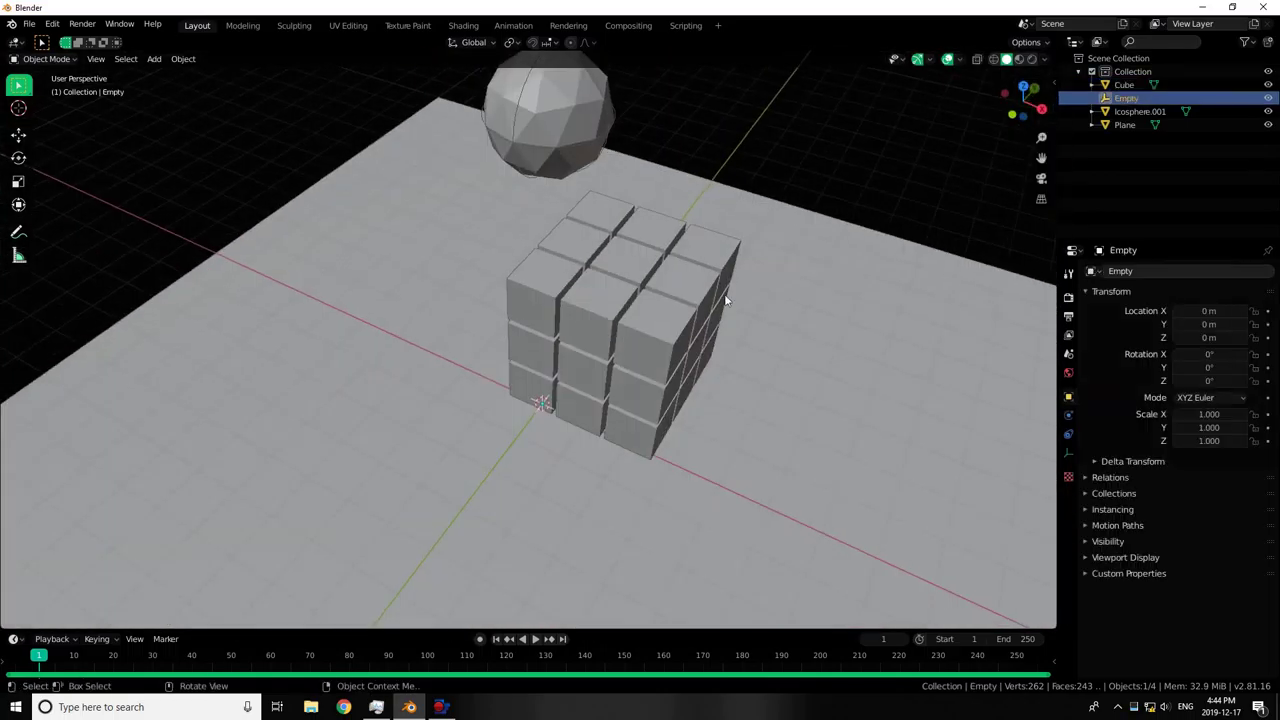
Select the cube block, switch to top view, and turn on the wireframe overlay.
left_click(664, 309)
key("KP_7")
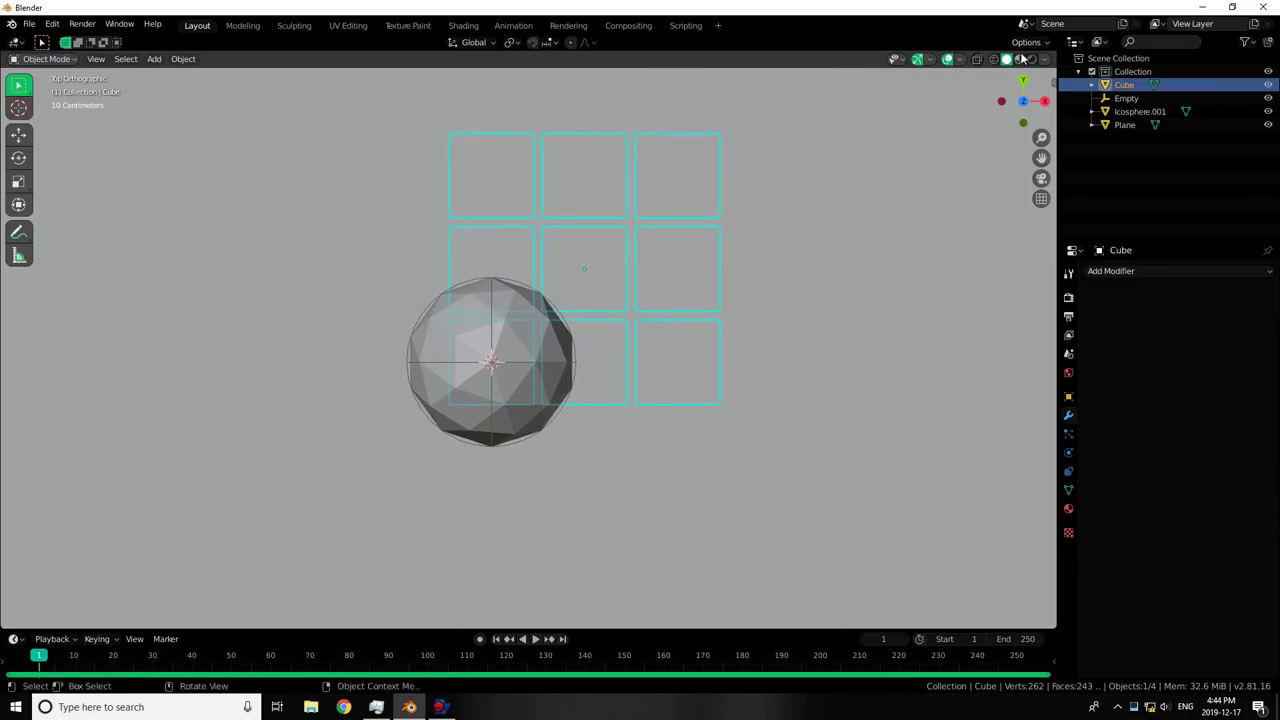
left_click(1045, 59)
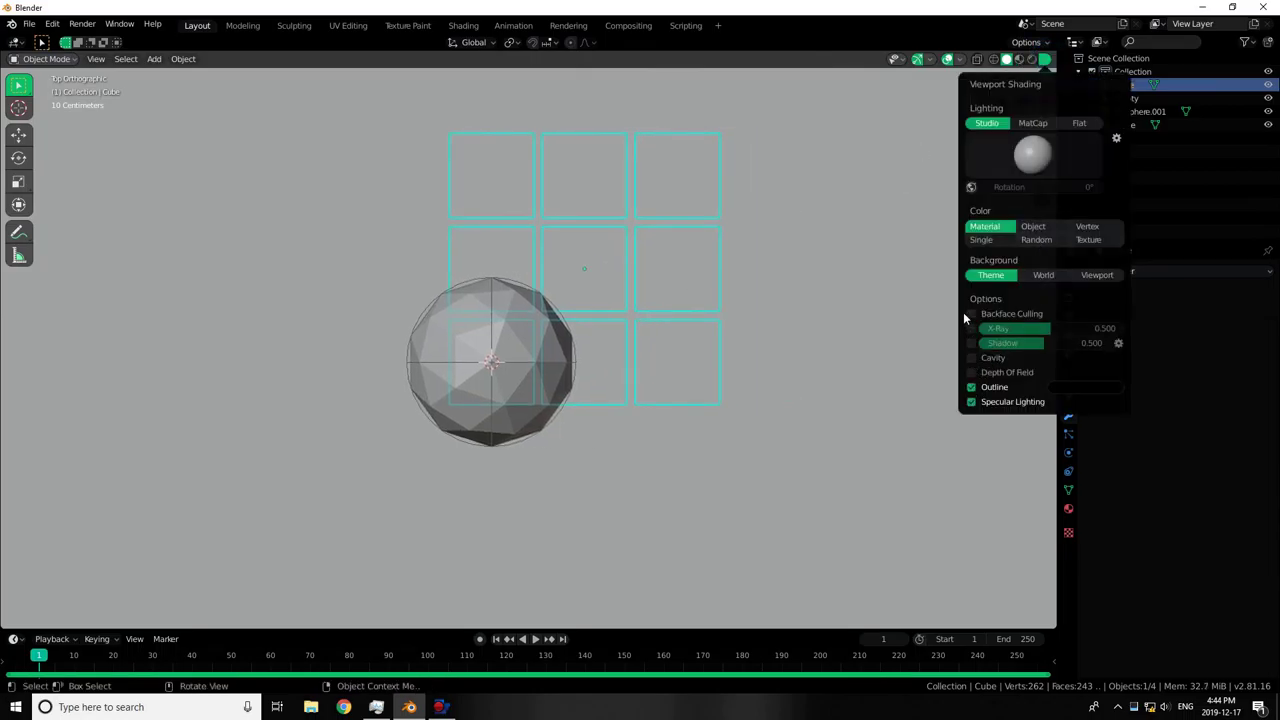
left_click(958, 59)
left_click(866, 290)
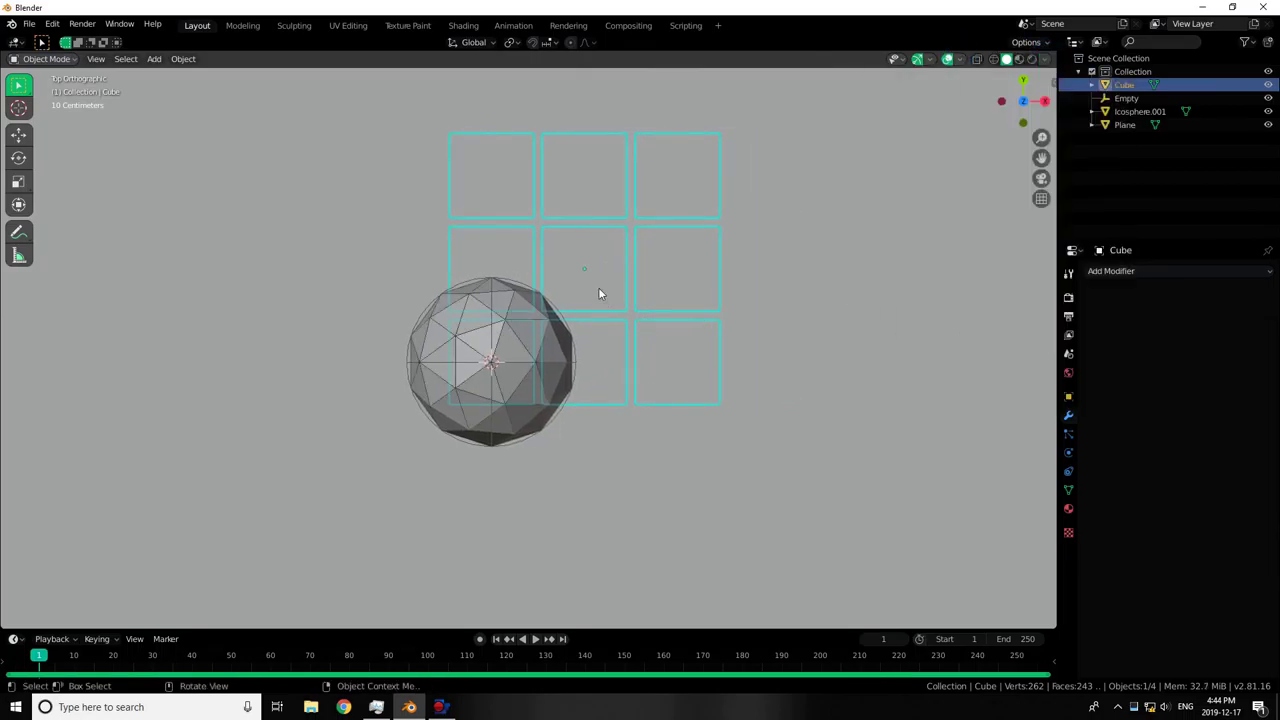
Move the cube block -1.1 m in X and Y so it sits under the sphere.
key("g")
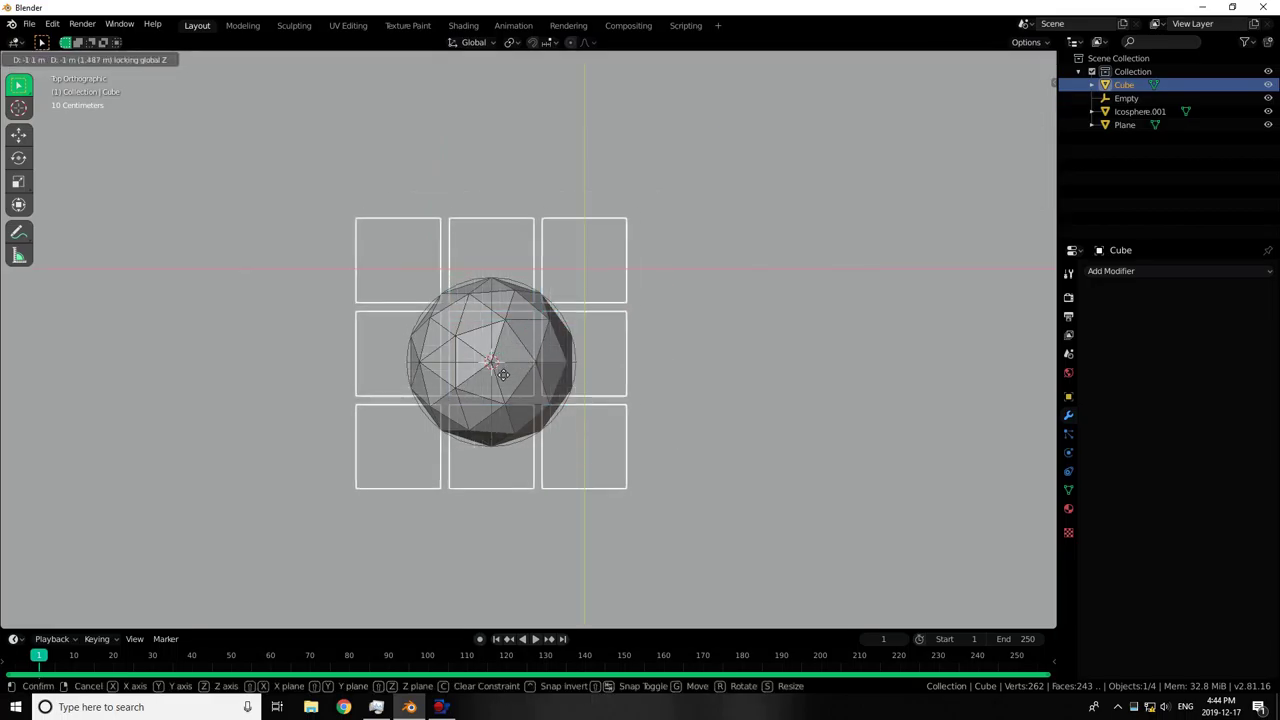
left_click(505, 383)
mouse_move(505, 383)
middle_mouse_down()
mouse_move(616, 274)
mouse_move(700, 257)
middle_mouse_up()
key("ctrl+KP_3")
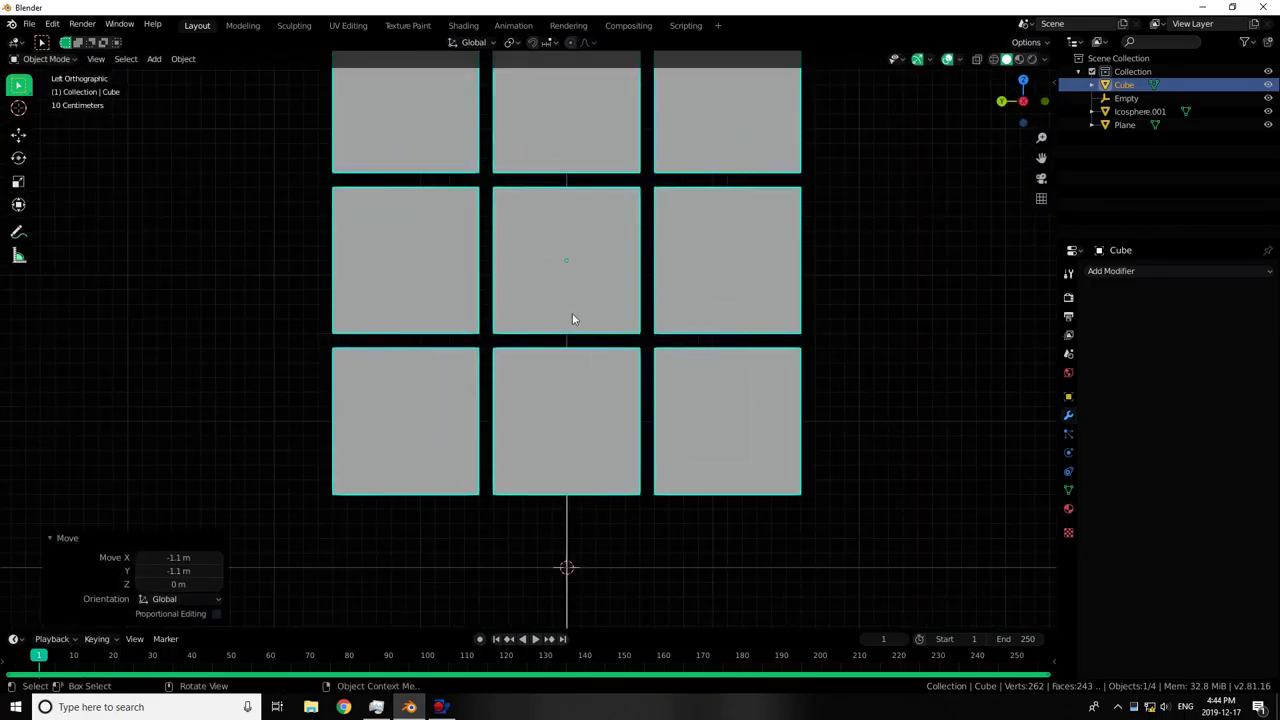
key("g")
left_click(563, 374)
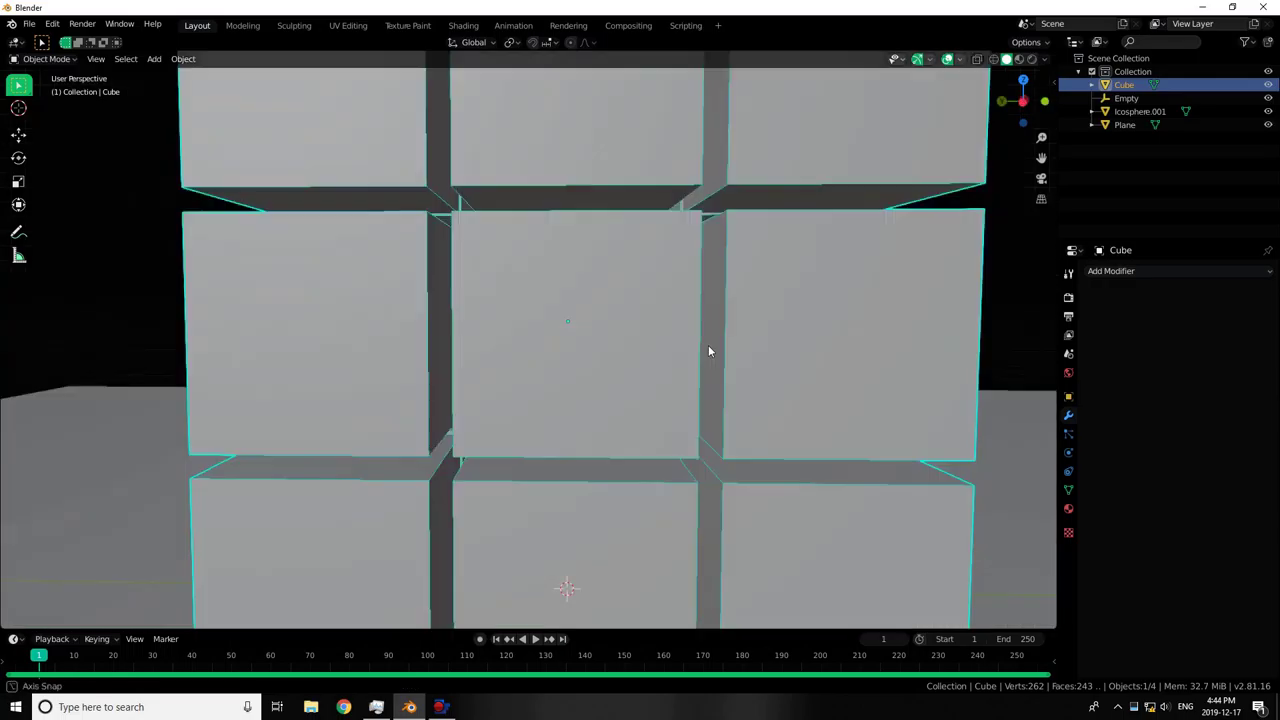
Make the cube block a rigid body and play the simulation to test the fall.
middle_click_drag(563, 374, 1066, 444)
left_click(1067, 450)
left_click(1233, 332)
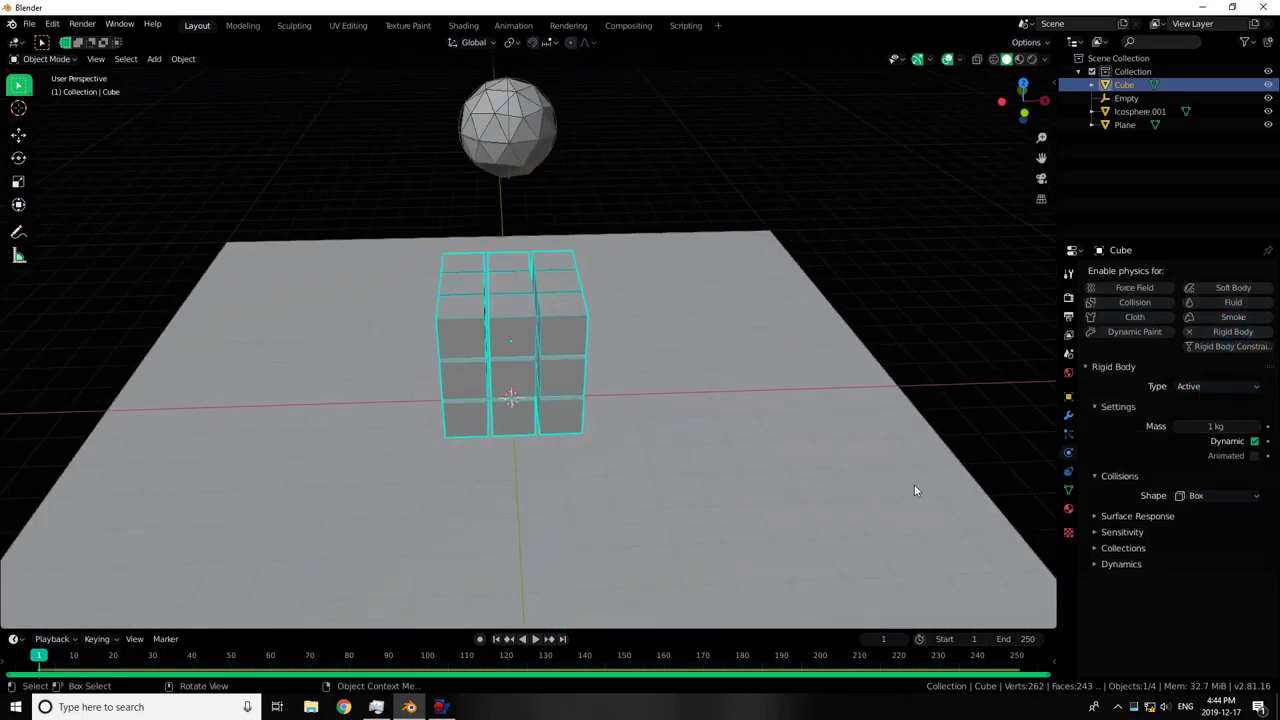
left_click(535, 643)
middle_click_drag(577, 420, 590, 408)
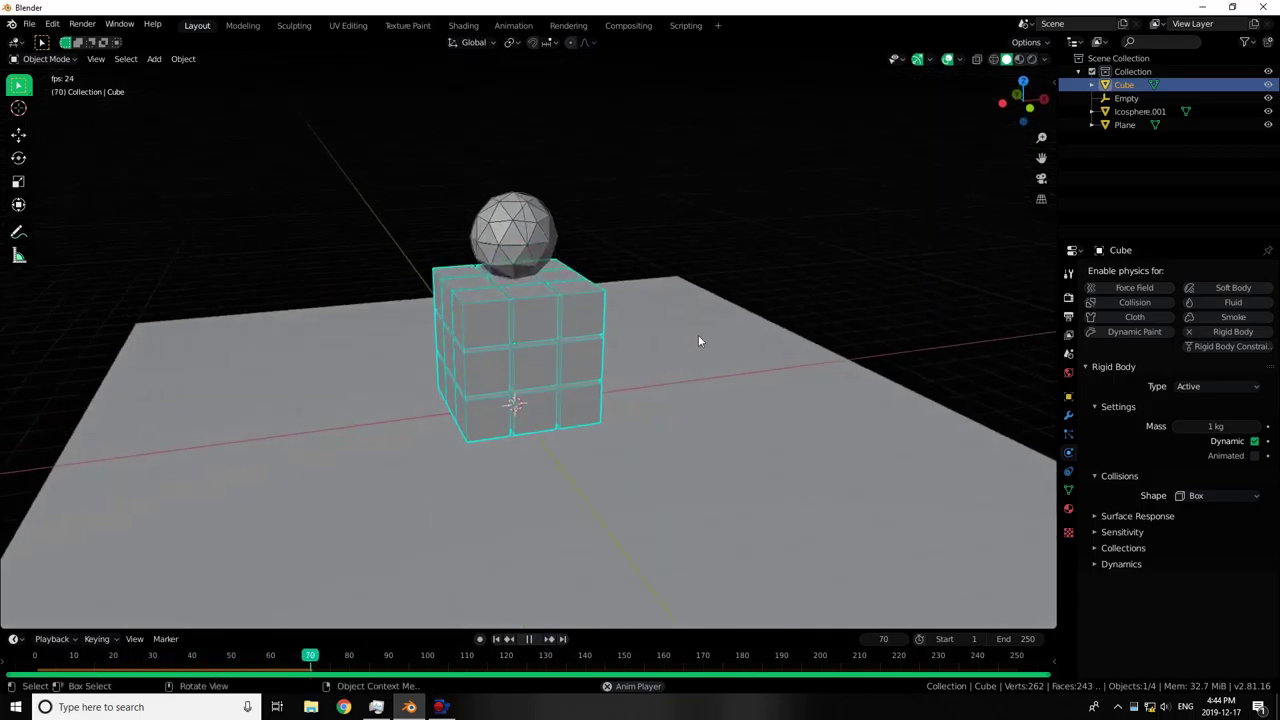
Enter Edit Mode on the block and bring up the Separate menu, then dismiss it.
key("Tab")
key("p")
left_click(643, 292)
Launch Notepad from Windows search, then close it without saving.
key("super")
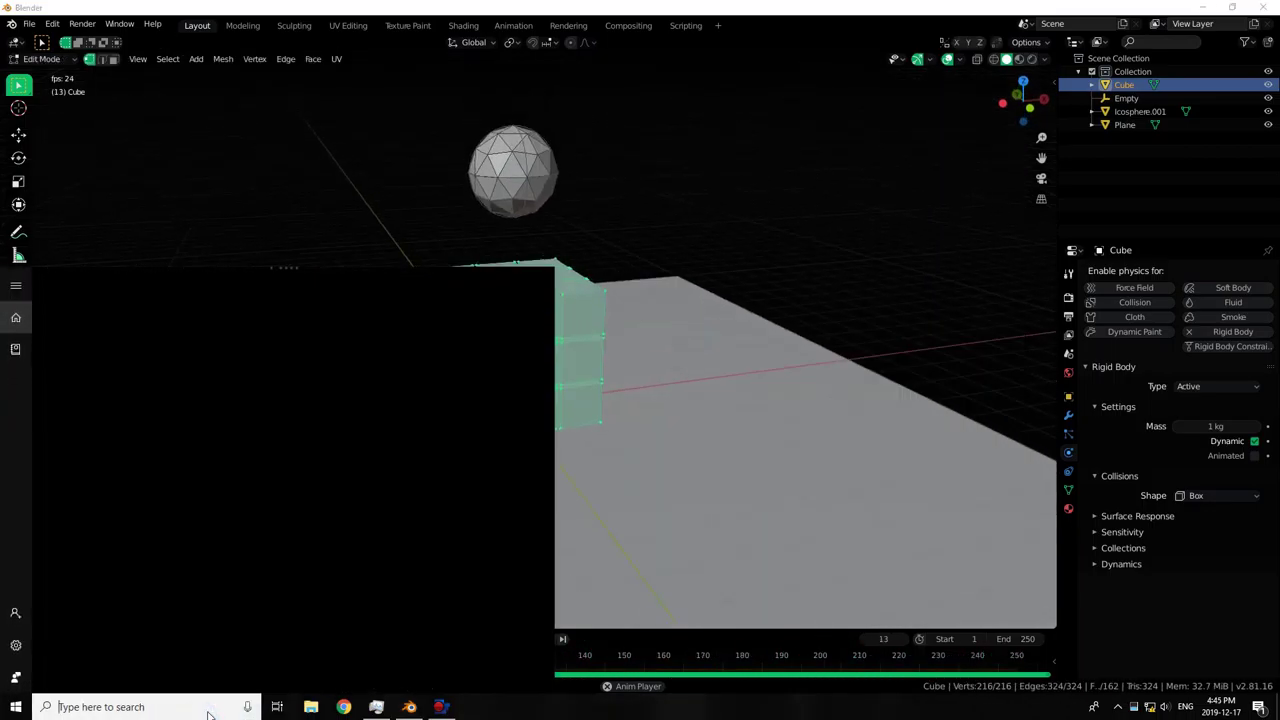
type("note")
key("Return")
type("Press p")
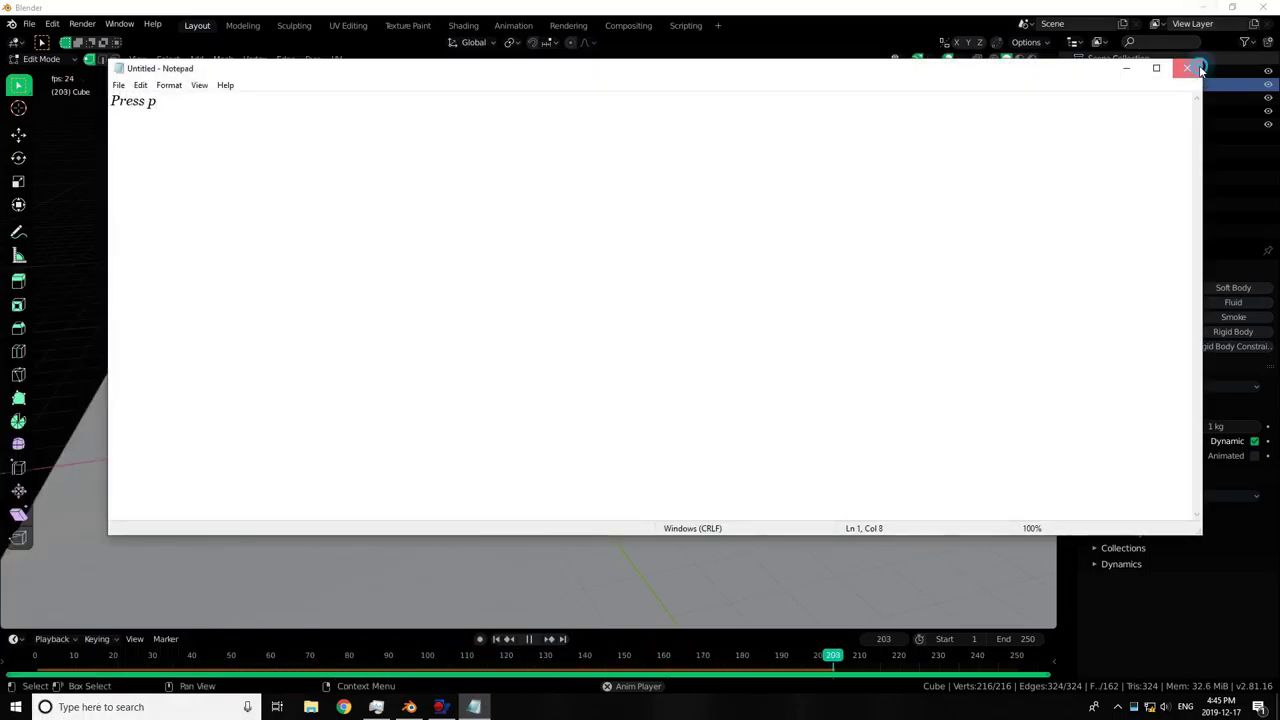
left_click(1187, 68)
left_click(664, 353)
Separate the block mesh by loose parts and return to Object Mode.
key("p")
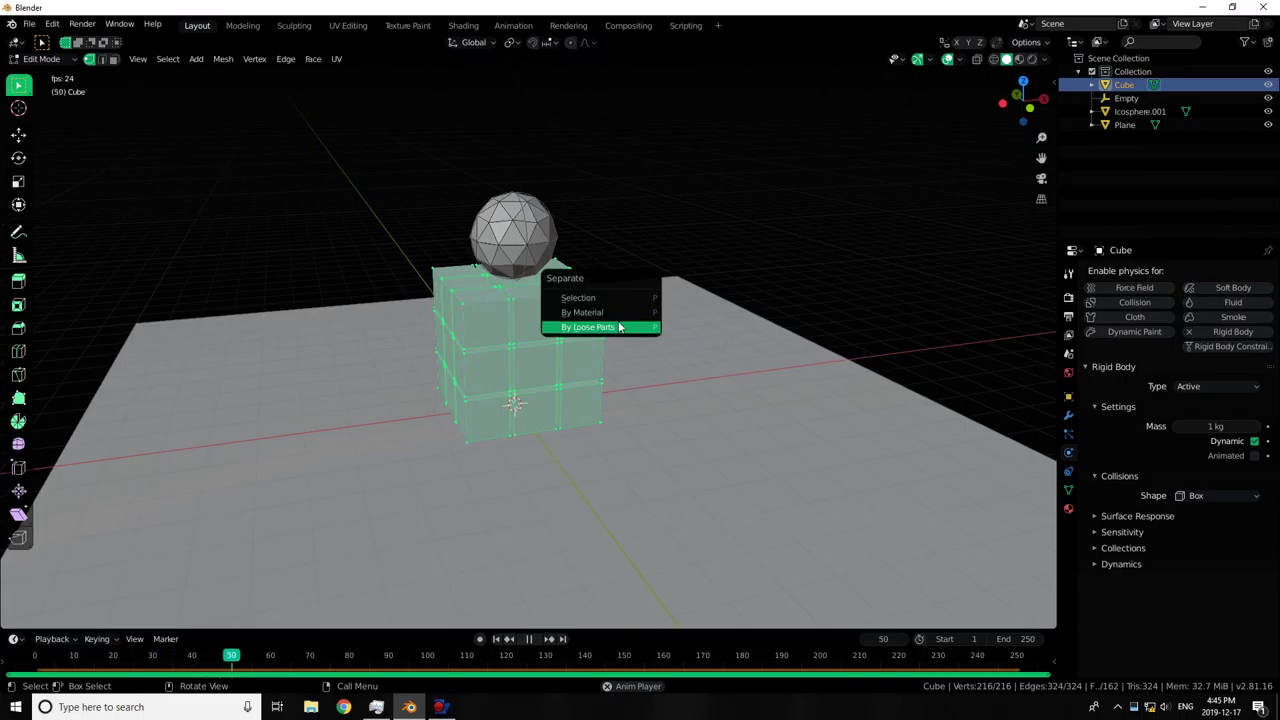
left_click(628, 328)
scroll(628, 328, "down", 5)
key("Tab")
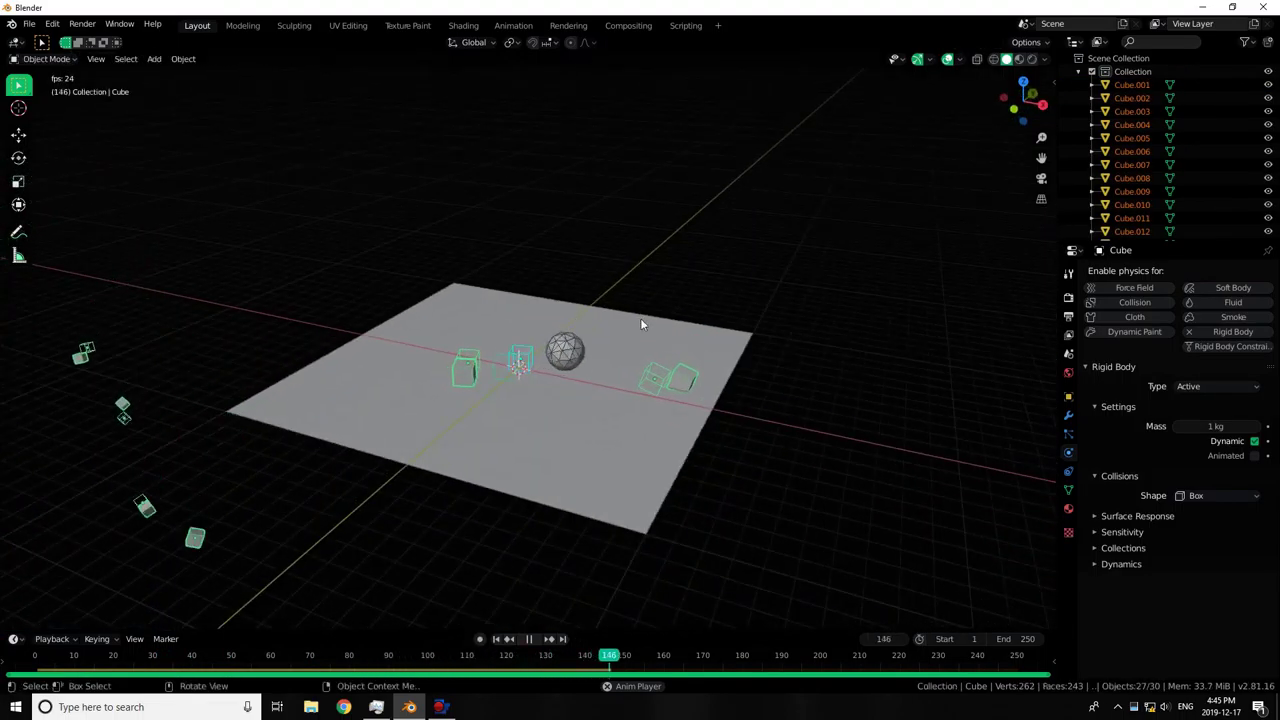
Stop the simulation and set every cube piece's origin to its geometry.
middle_click_drag(640, 318, 547, 330)
key("Escape")
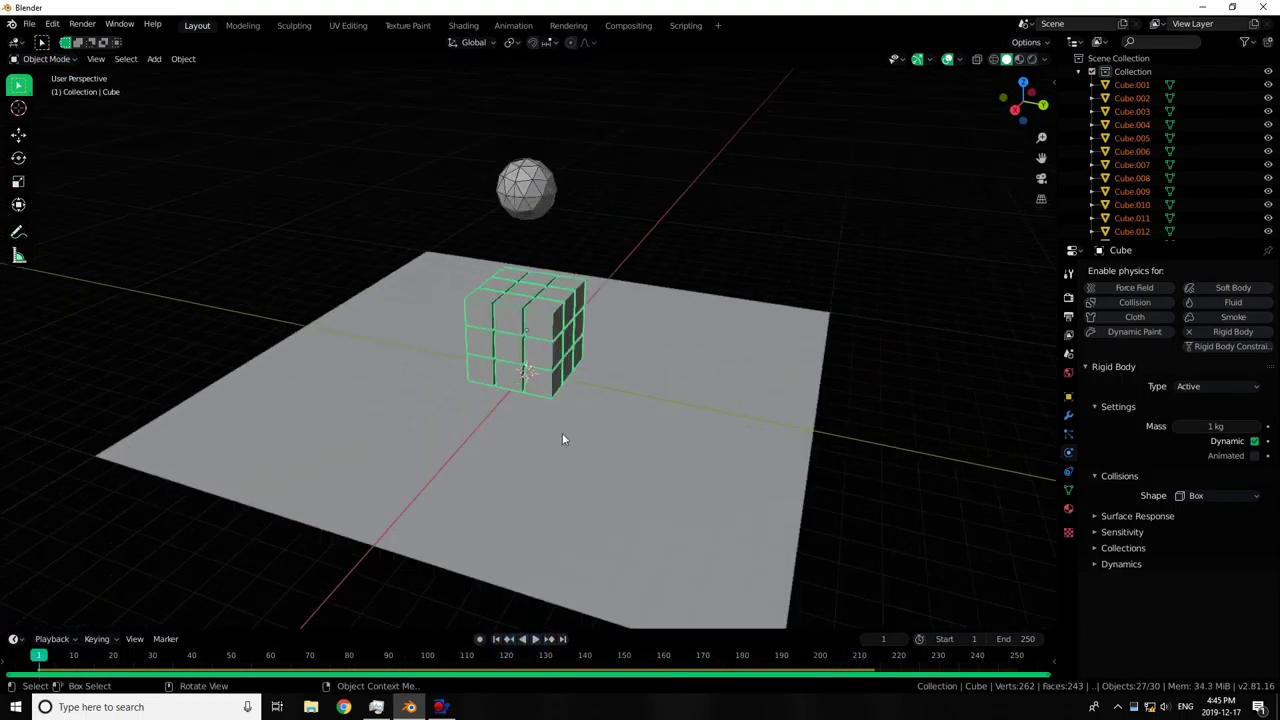
middle_click_drag(557, 446, 598, 365)
key("F3")
type("Set Origin")
key("Return")
left_click(640, 360)
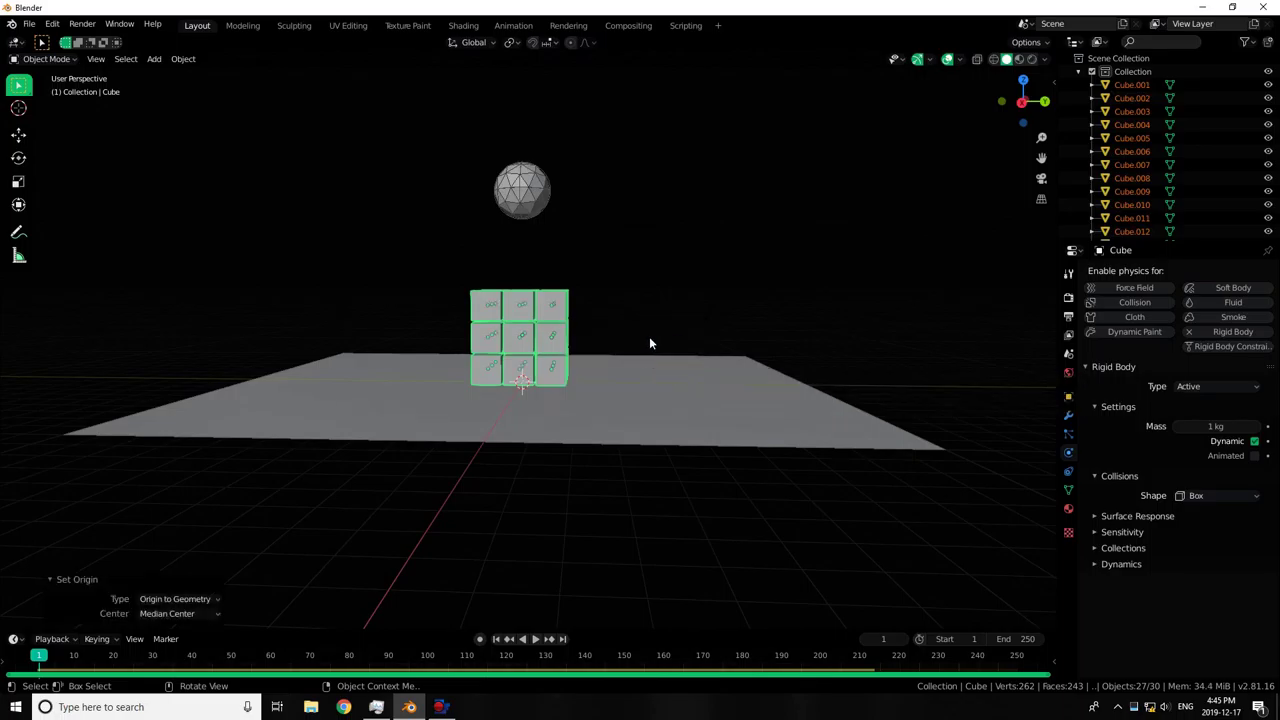
Deselect all, play the simulation, and delete a top-centre cube piece.
scroll(580, 500, "up", 2)
key("alt+a")
key("space")
middle_click_drag(688, 402, 636, 424)
left_click(555, 294)
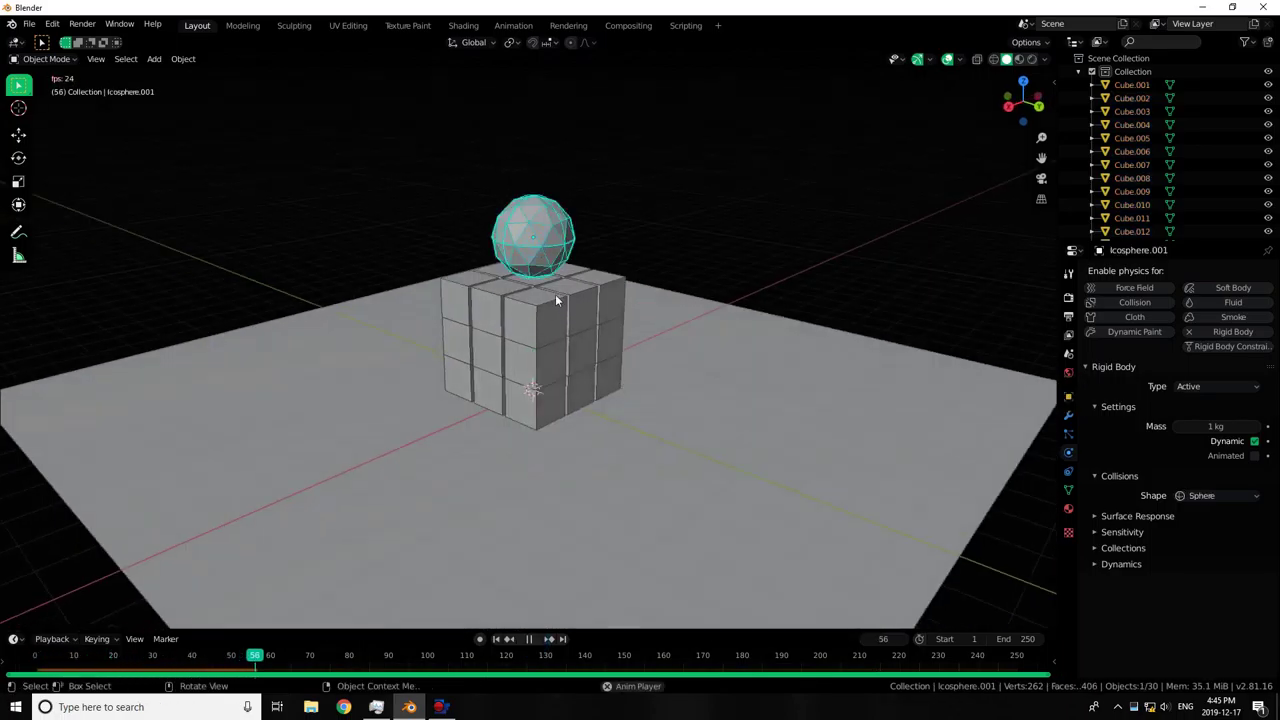
key("Delete")
Select the icosphere and raise its rigid body mass to 3 kg.
scroll(538, 279, "up", 3)
middle_click_drag(534, 309, 544, 265)
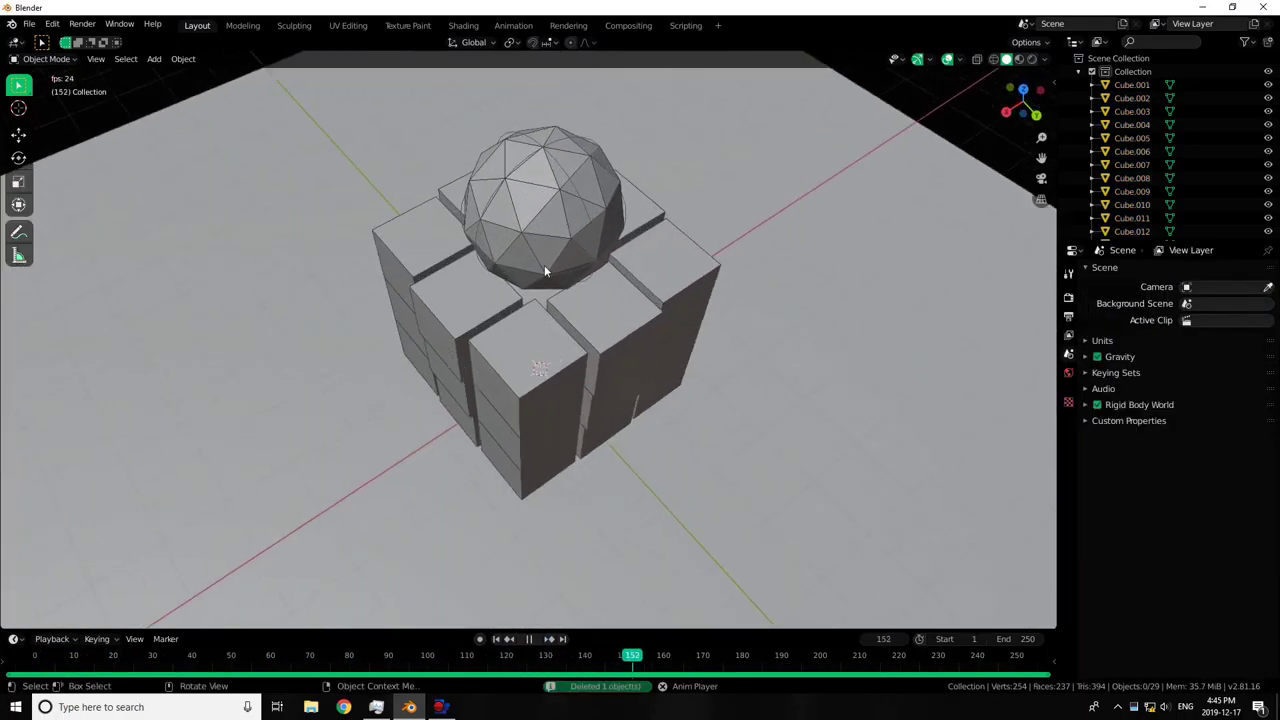
left_click(544, 255)
left_click_drag(1200, 426, 1240, 426)
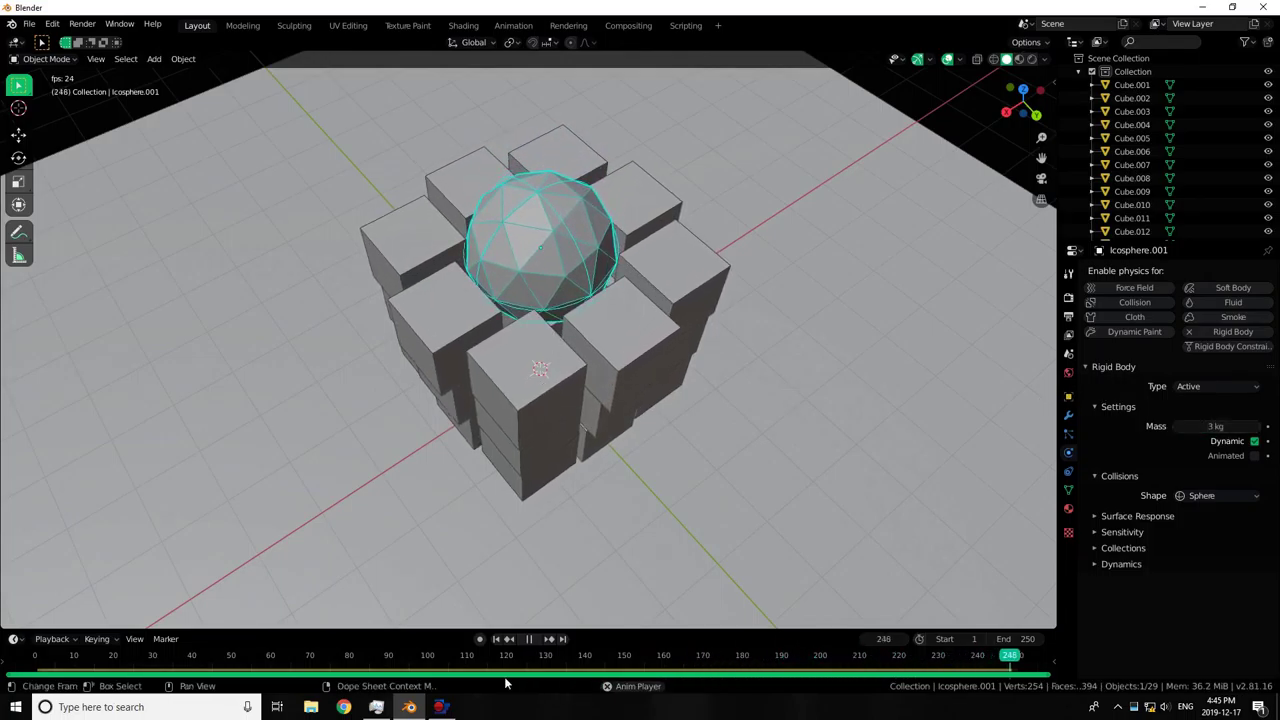
Rewind to the first frame and delete another top-centre cube piece.
left_click(497, 638)
left_click(497, 638)
mouse_move(537, 300)
middle_mouse_down()
mouse_move(537, 256)
mouse_move(556, 289)
mouse_move(556, 604)
middle_mouse_up()
key("Delete")
scroll(540, 280, "up", 5)
scroll(556, 289, "down", 5)
Play the simulation to watch the cubes scatter, then rewind and select the ball.
left_click(535, 638)
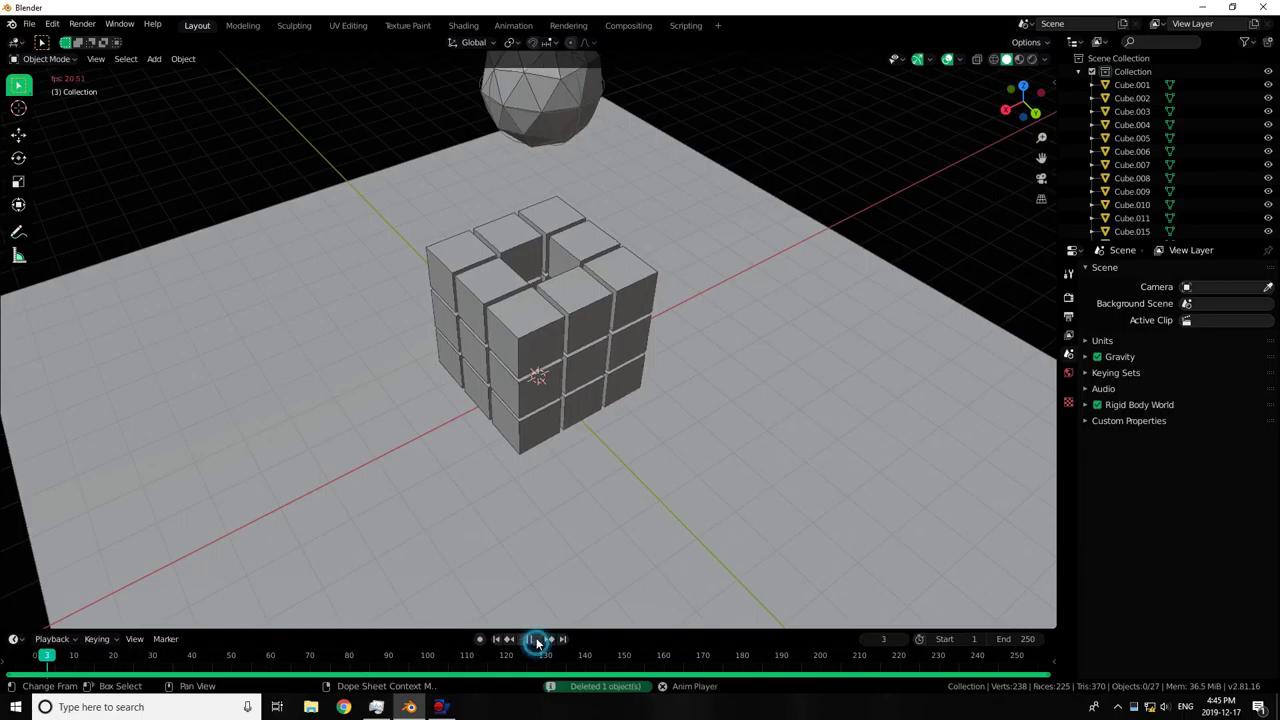
scroll(572, 419, "up", 3)
mouse_move(572, 419)
middle_mouse_down()
mouse_move(546, 408)
mouse_move(520, 523)
middle_mouse_up()
left_click(529, 638)
left_click(496, 638)
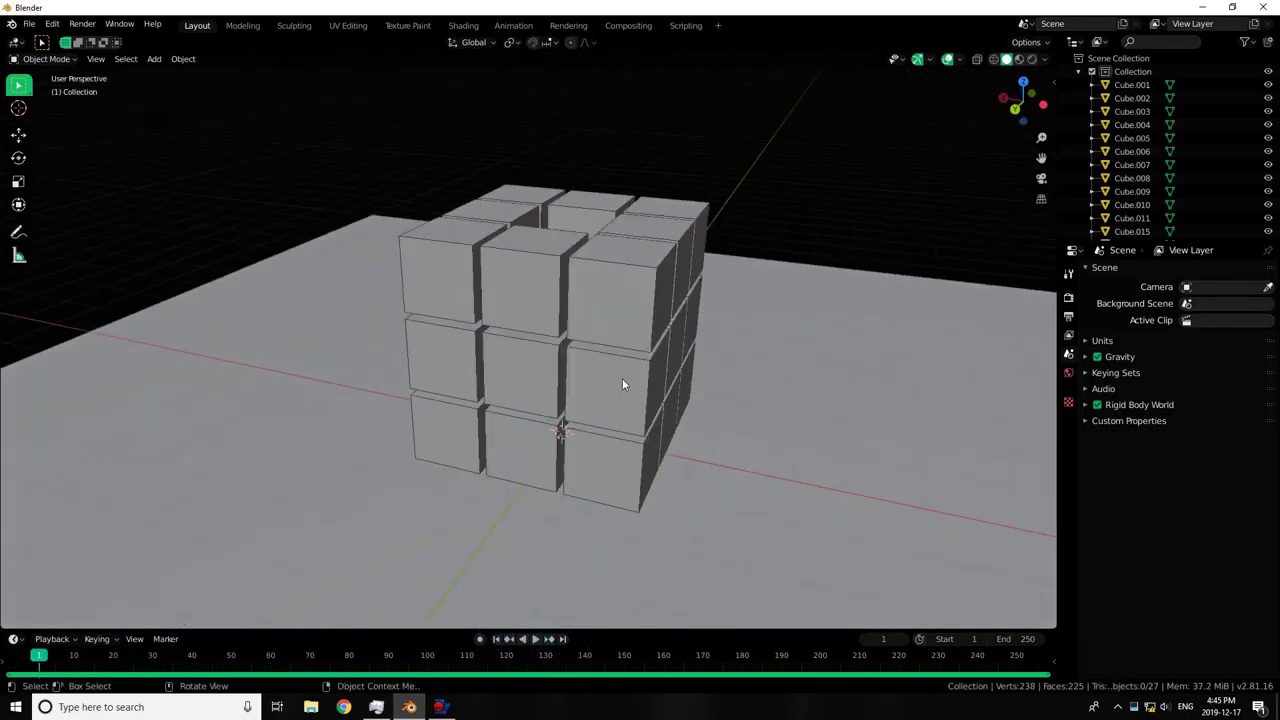
left_click(547, 256)
scroll(547, 260, "down", 4)
left_click(565, 200)
middle_click_drag(583, 203, 678, 243)
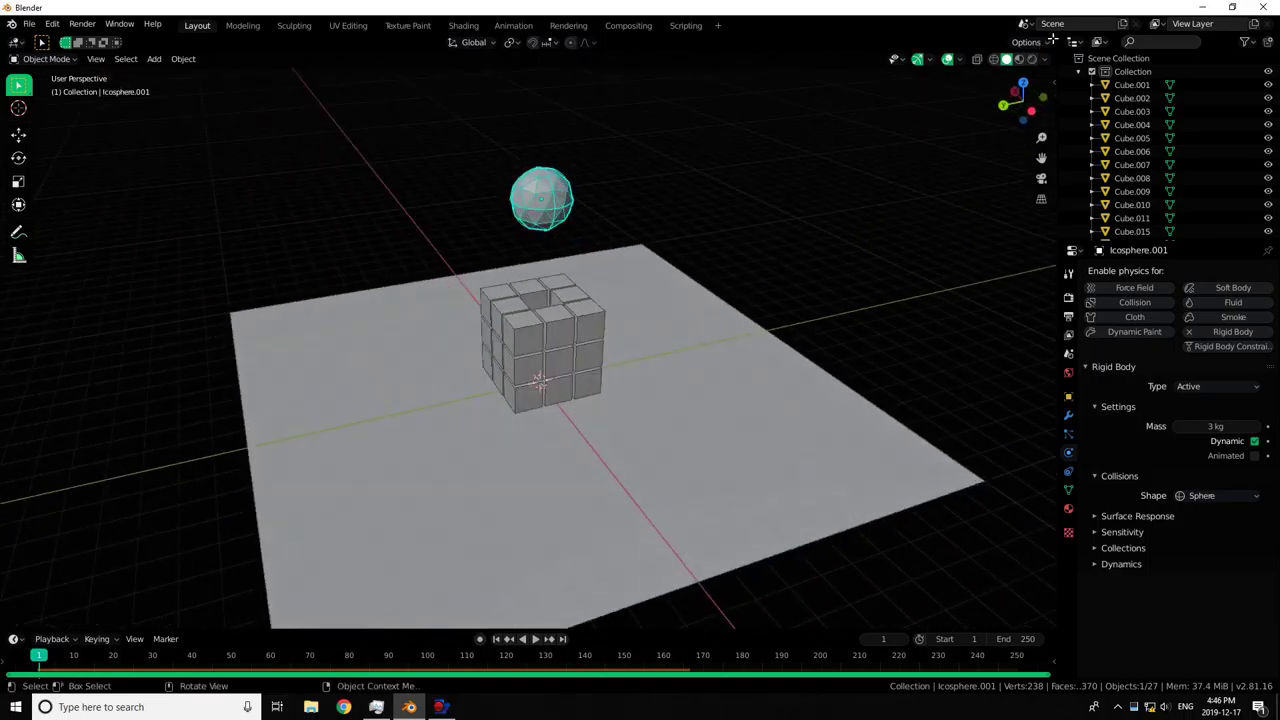
Split the 3D view in two, make the right one a side view, and enlarge the timeline.
left_click_drag(1053, 38, 607, 60)
key("ctrl+KP_3")
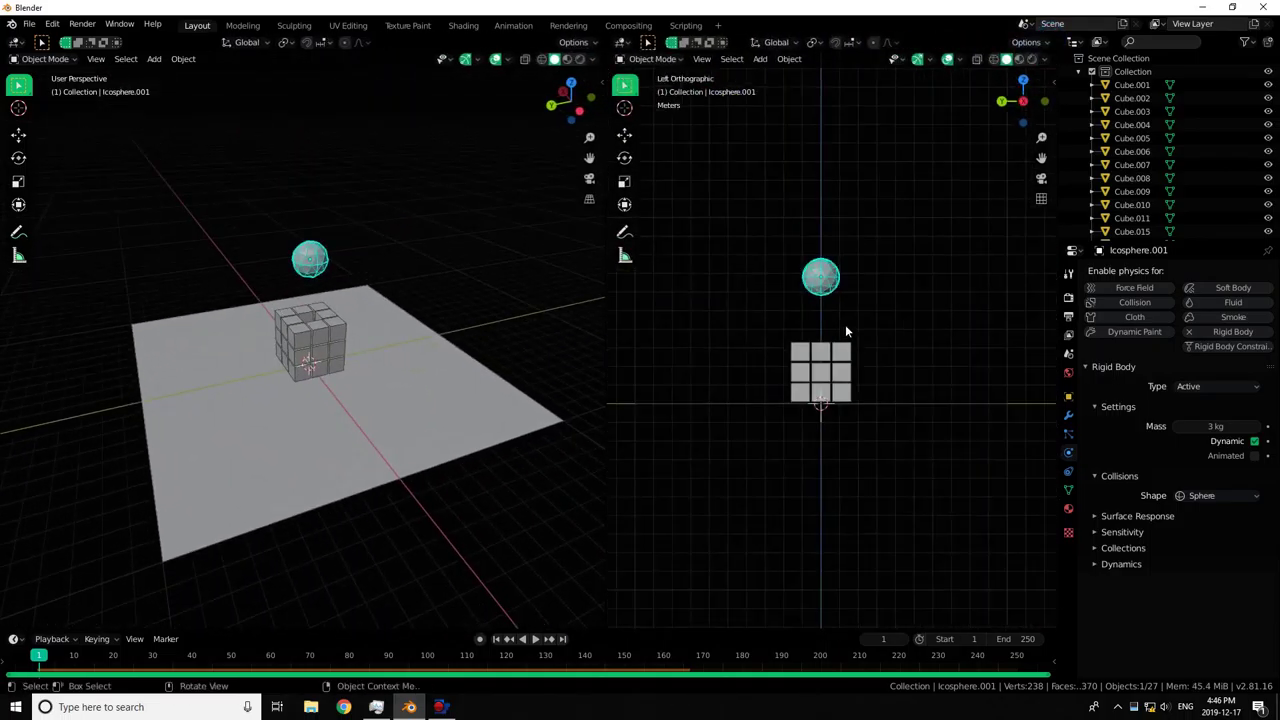
left_click_drag(857, 636, 857, 545)
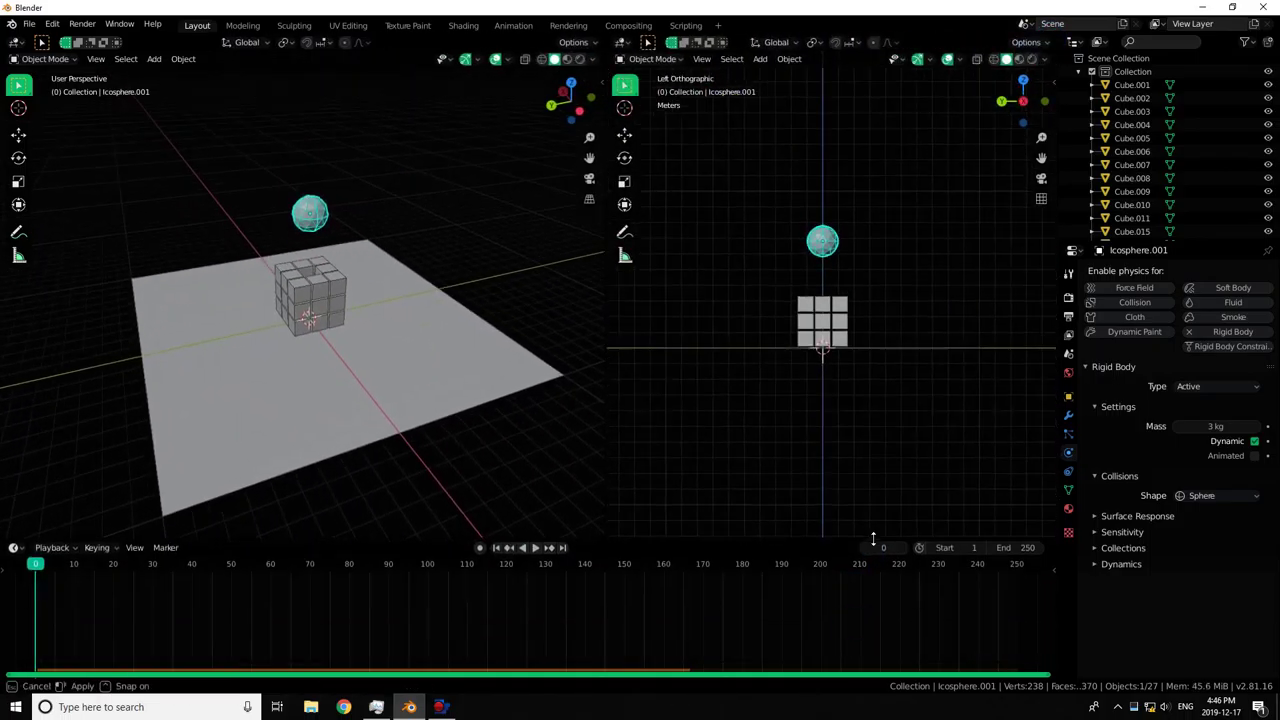
middle_click_drag(842, 274, 779, 297, "shift")
Move the icosphere off to the side and key its location at frame 0.
key("g")
key("shift+x")
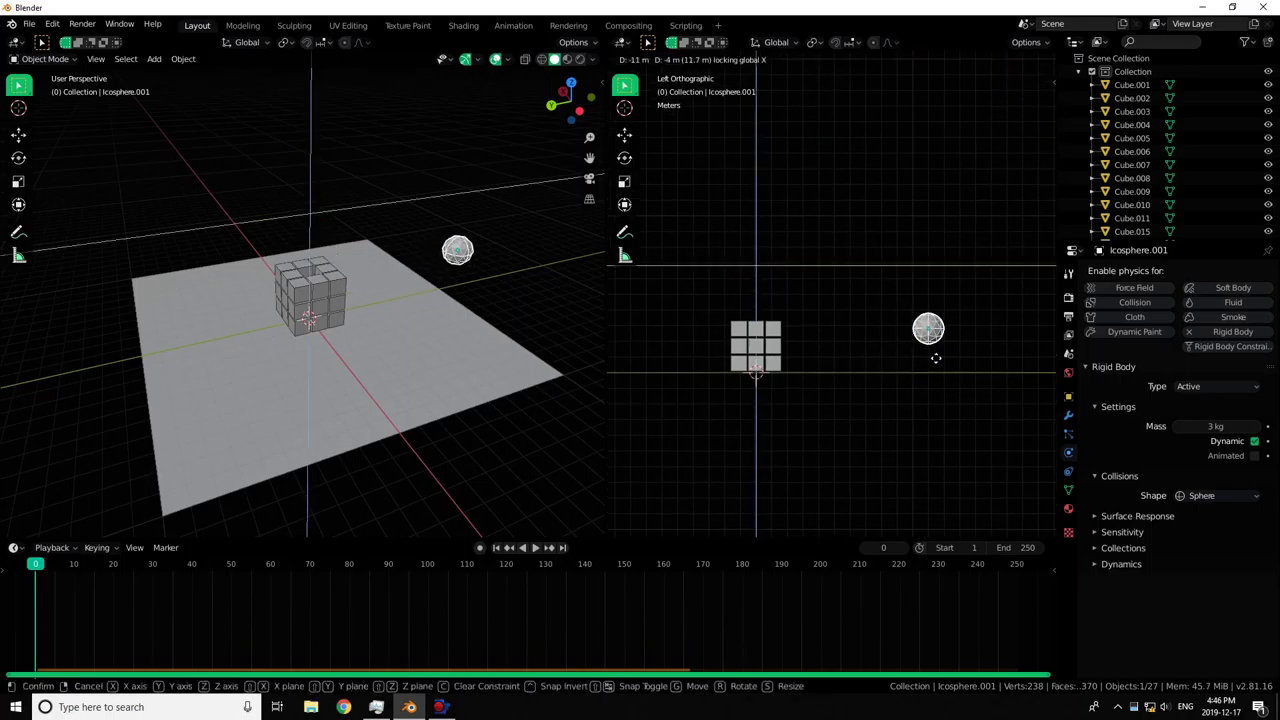
left_click(970, 360)
key("i")
left_click(945, 343)
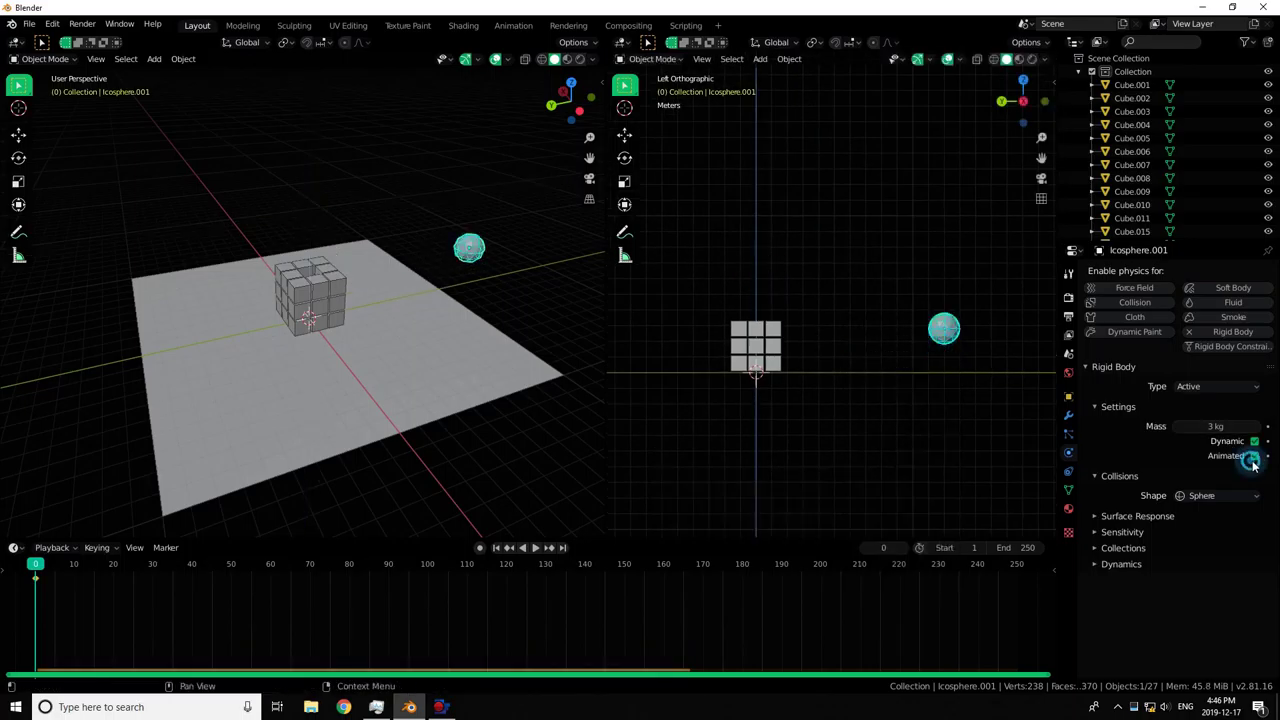
Move to frame 35 and look through the Animation preferences.
left_click_drag(36, 565, 178, 585)
left_click(52, 23)
left_click(80, 197)
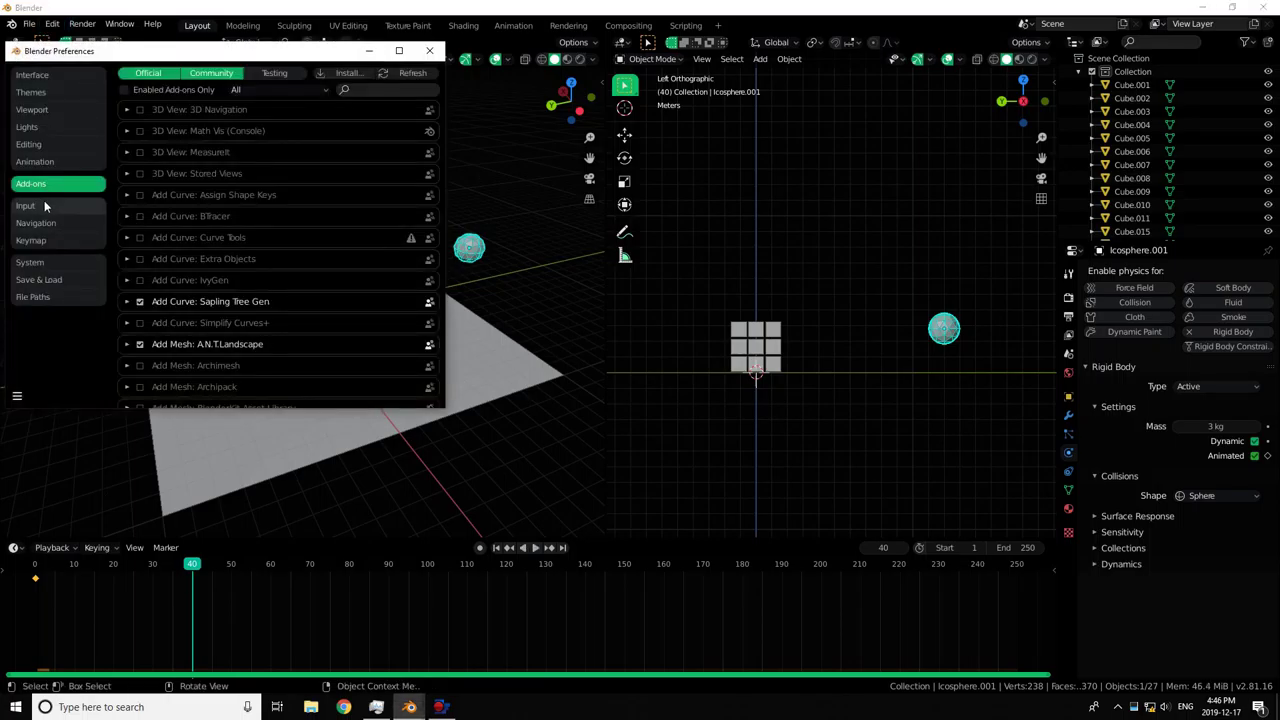
left_click(70, 161)
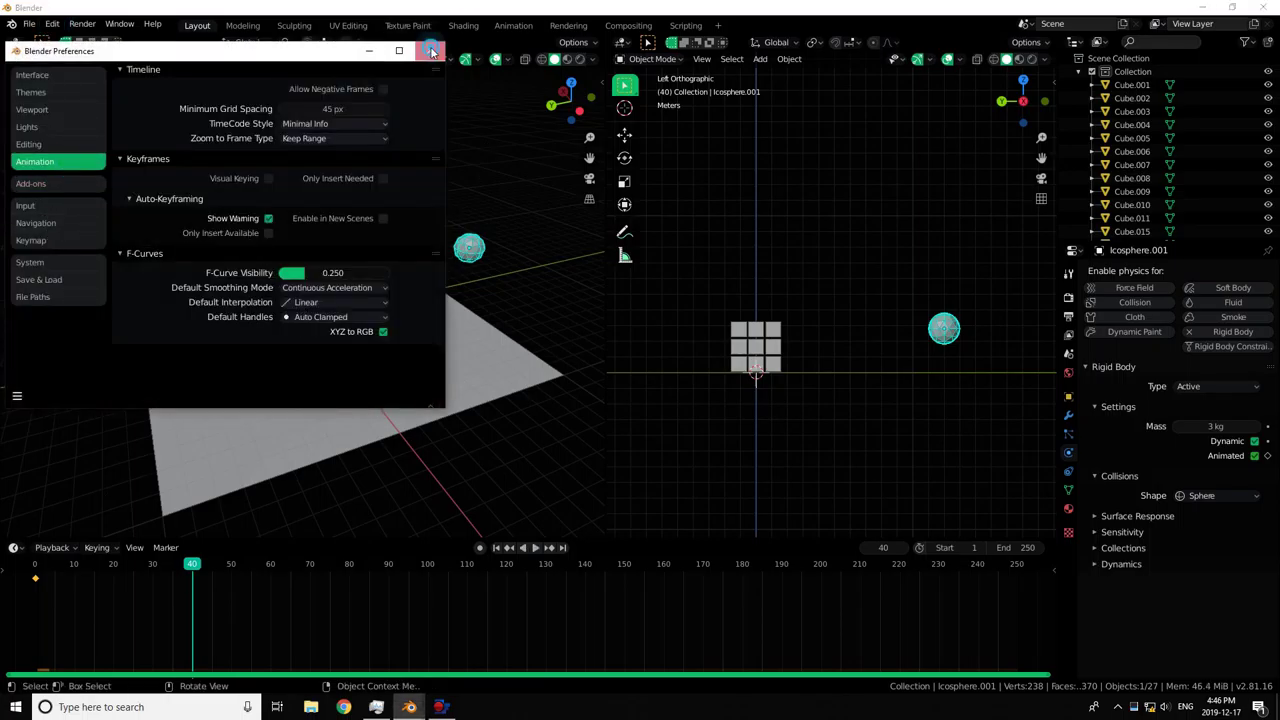
left_click(432, 51)
Key the icosphere's location at frame 40, then move it along Y onto the cubes and key it.
key("i")
left_click(805, 346)
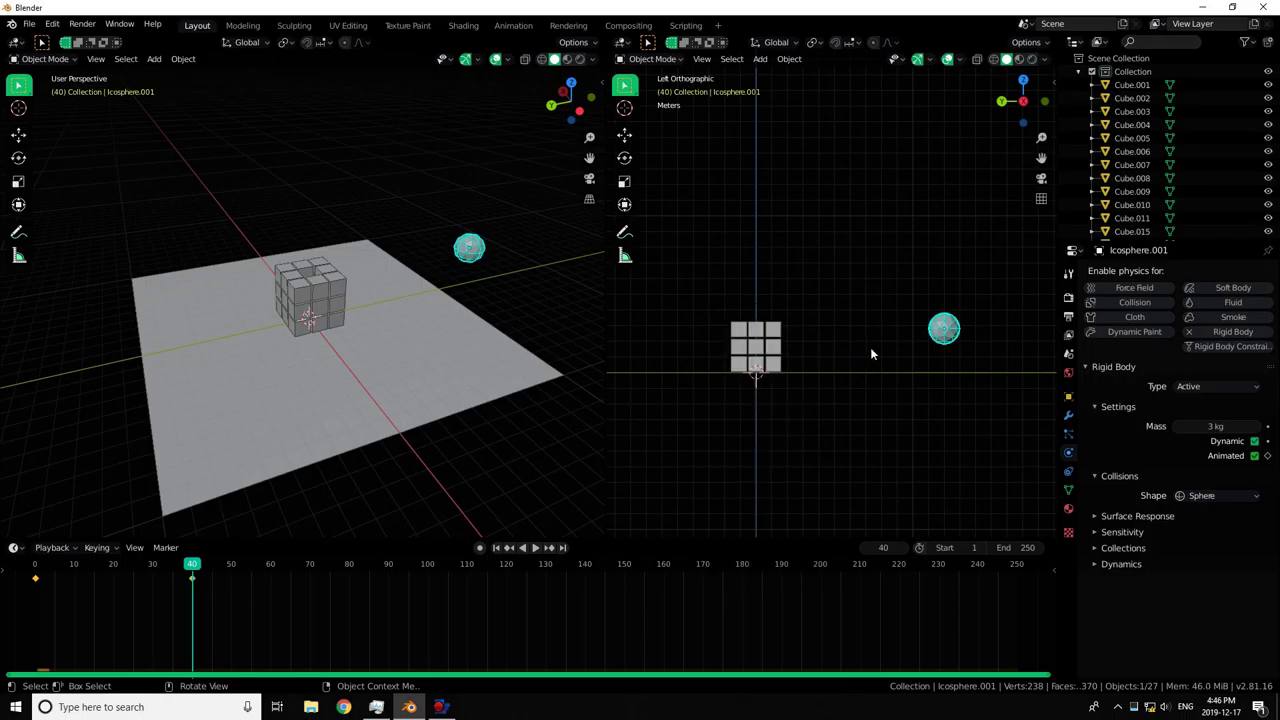
key("g")
key("y")
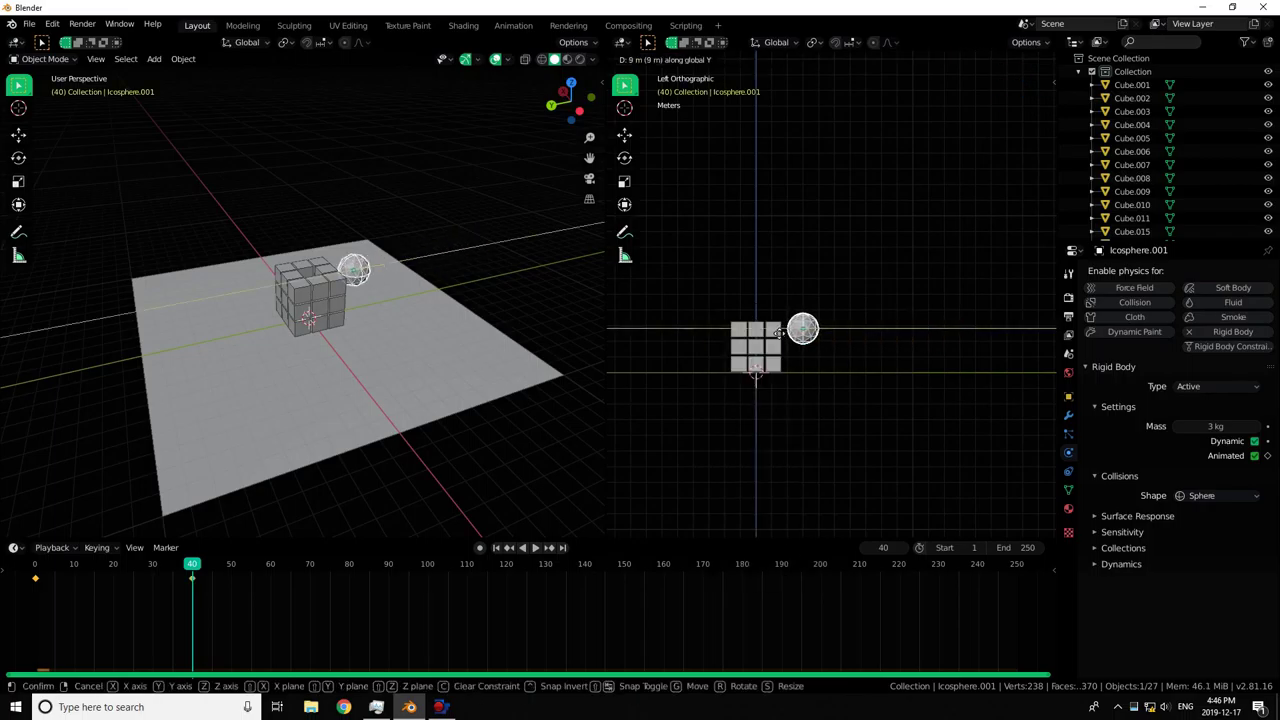
left_click(724, 330)
key("i")
left_click(724, 314)
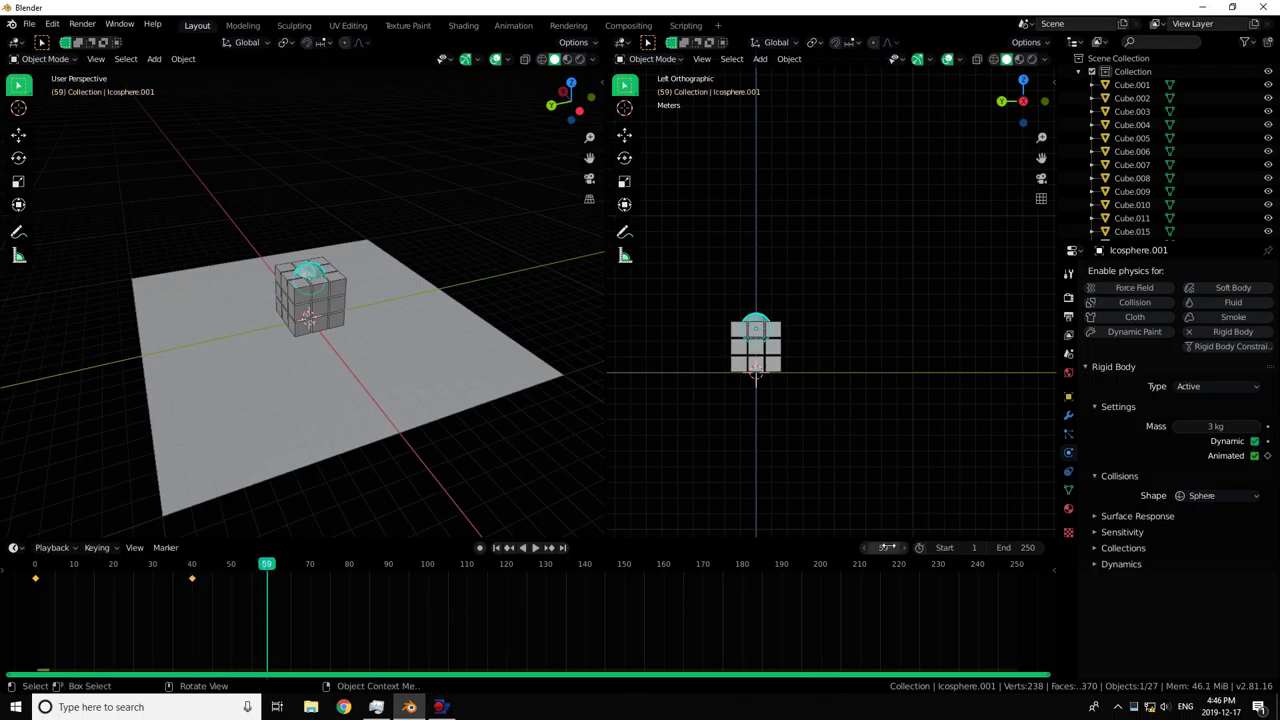
Raise the icosphere along Z just above the cubes and key its location at frame 50.
key("g")
key("z")
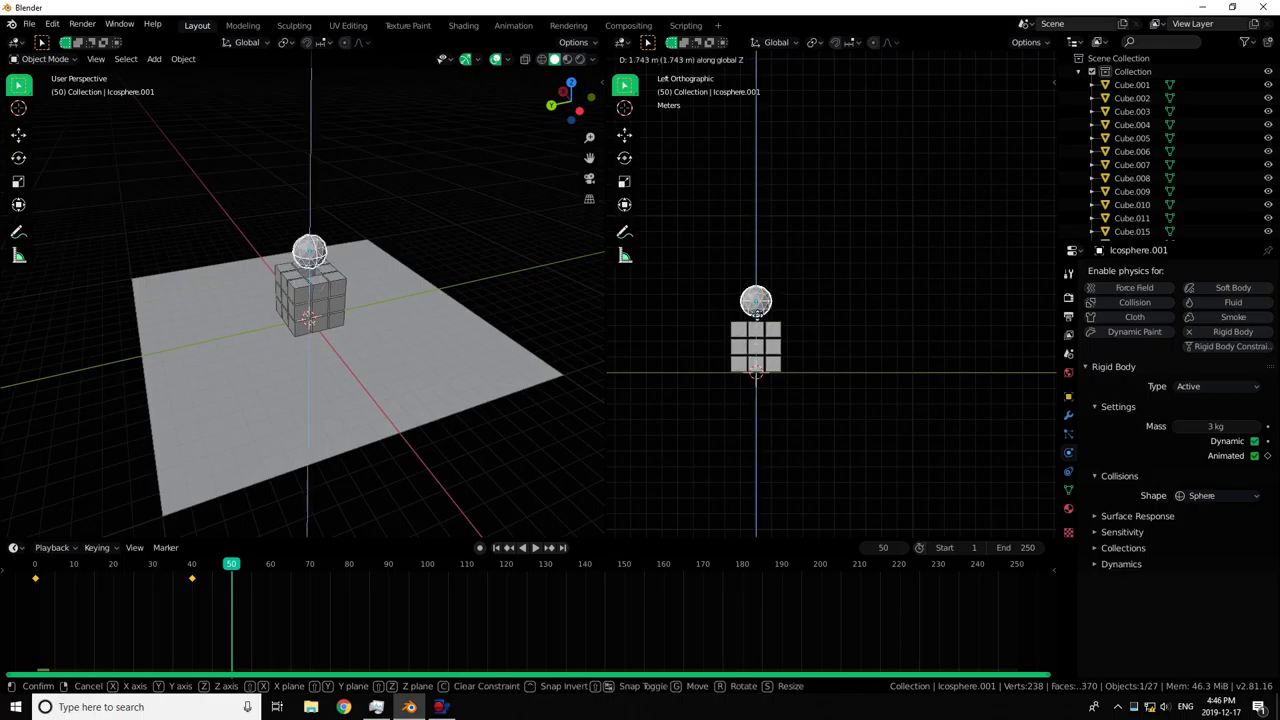
left_click(762, 249)
key("i")
left_click(762, 249)
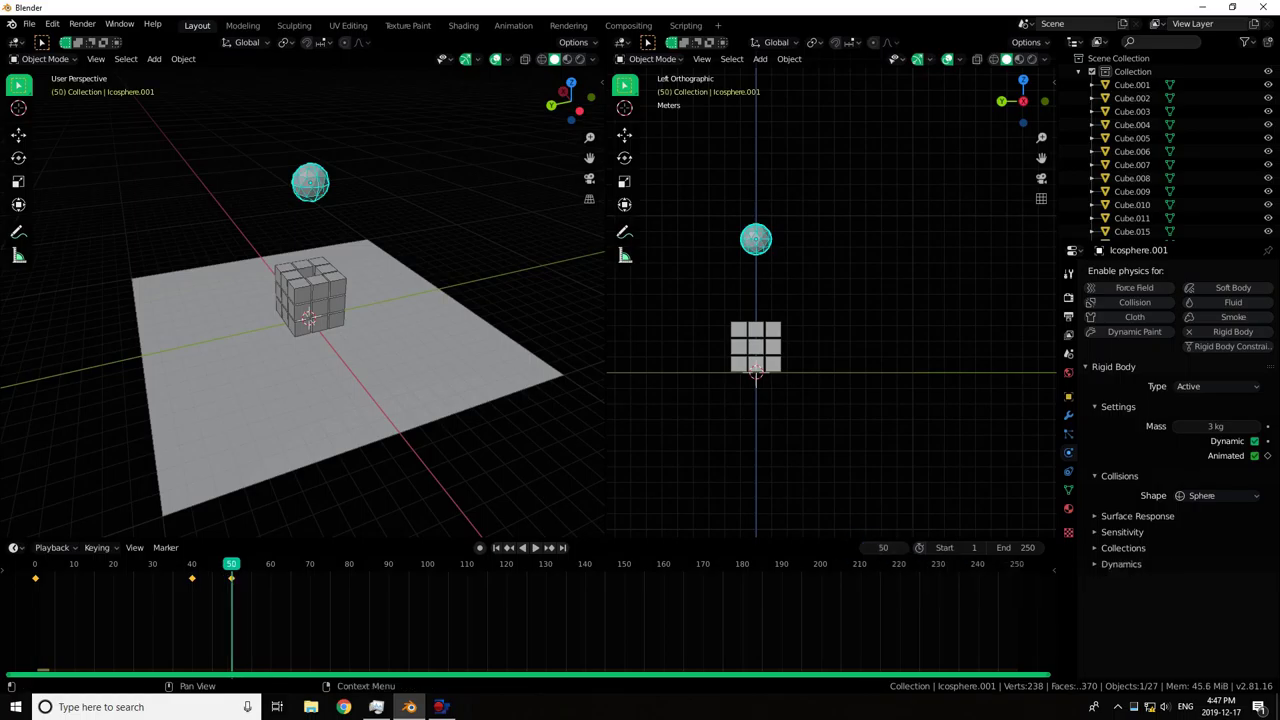
Key the icosphere's Animated setting off at frame 51, play the scatter, and return to frame 1.
left_click(1268, 455)
left_click(535, 547)
left_click(496, 547)
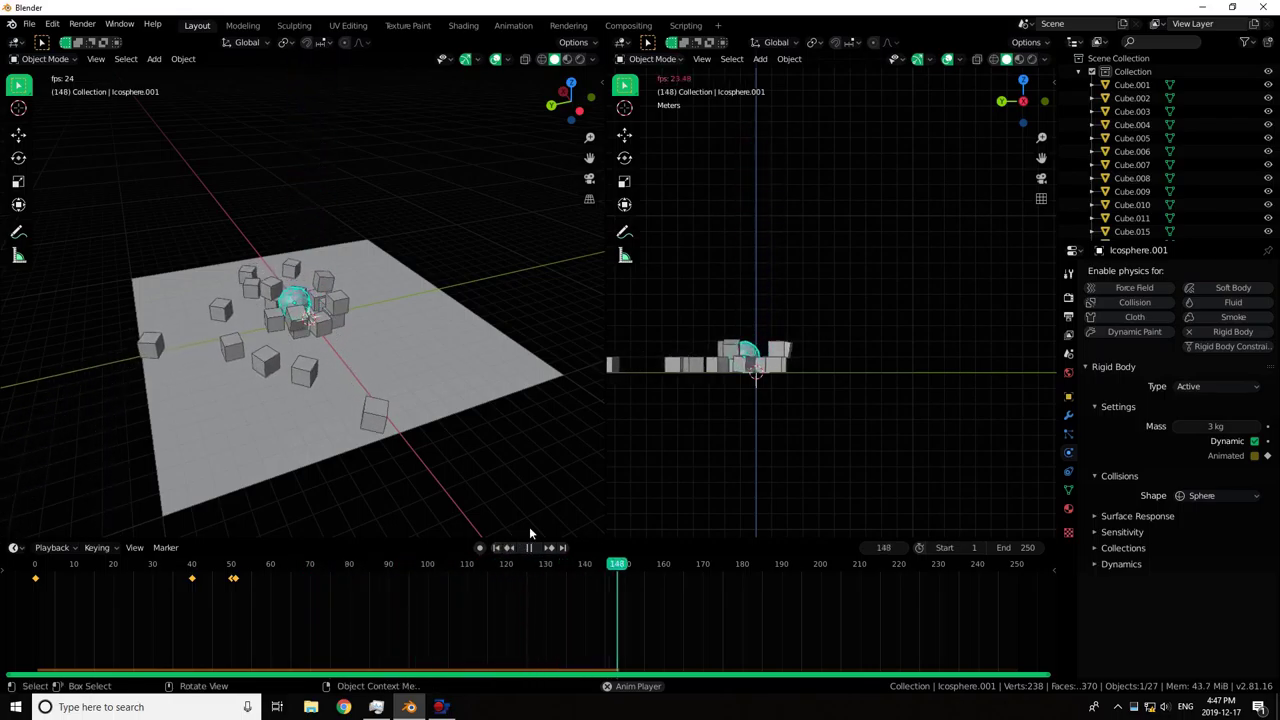
left_click(530, 548)
middle_click_drag(704, 428, 860, 392)
left_click(496, 547)
mouse_move(760, 420)
middle_mouse_down()
mouse_move(826, 381)
mouse_move(873, 321)
middle_mouse_up()
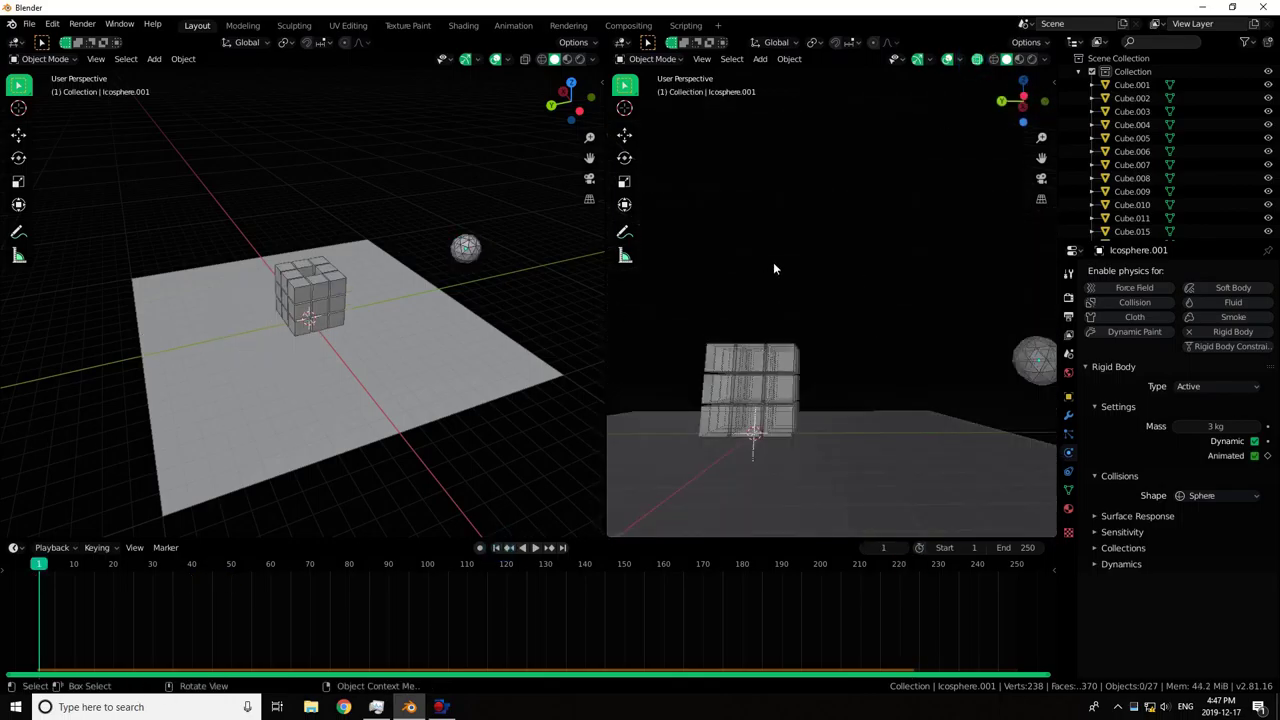
Select Cube.008, give it a new material, and switch to rendered shading.
key("KP_1")
left_click_drag(714, 251, 920, 350)
middle_click_drag(920, 350, 889, 315)
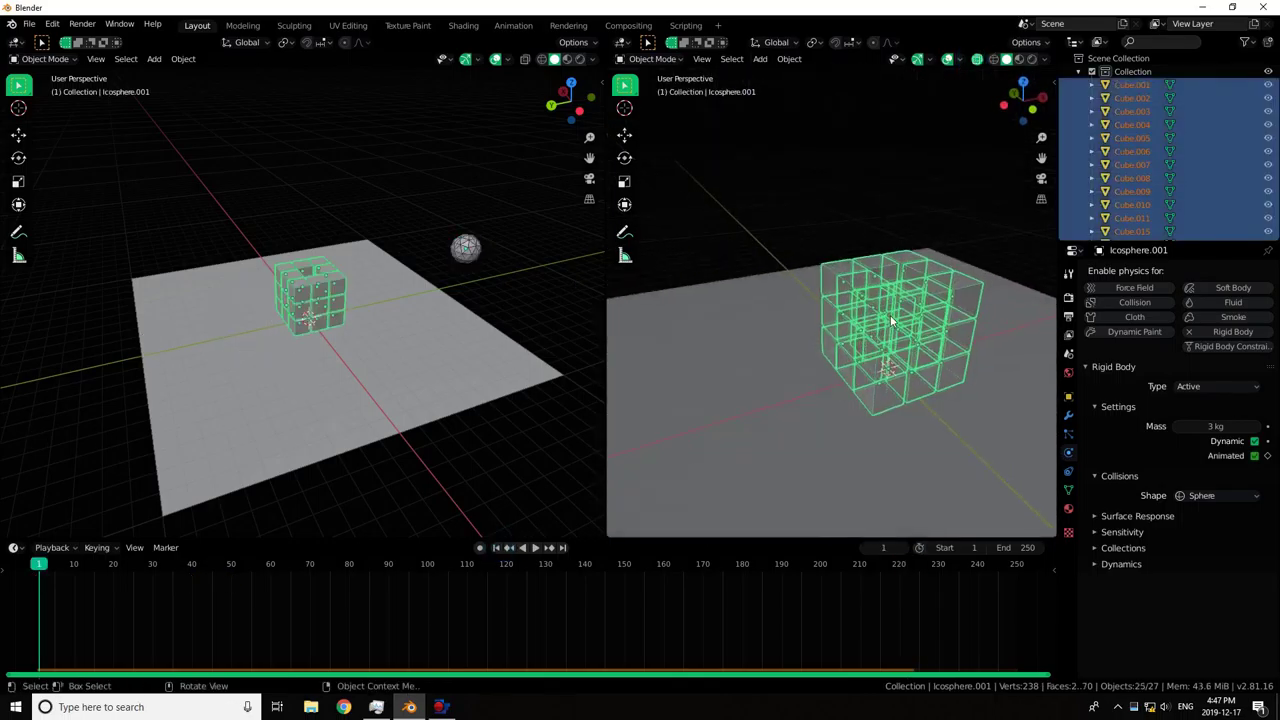
left_click(977, 59)
left_click(1132, 177)
left_click(1068, 508)
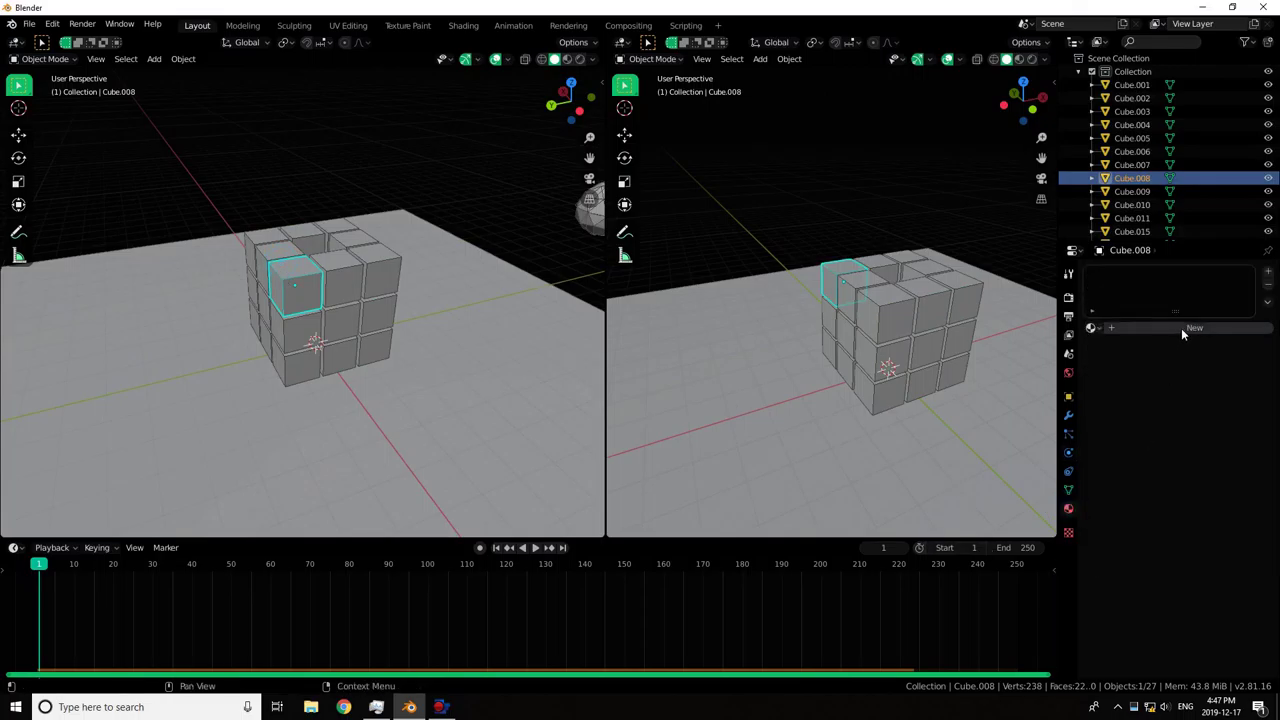
left_click(1180, 327)
left_click(1031, 59)
Add a point light and raise it 5.77 m along Z.
key("shift+a")
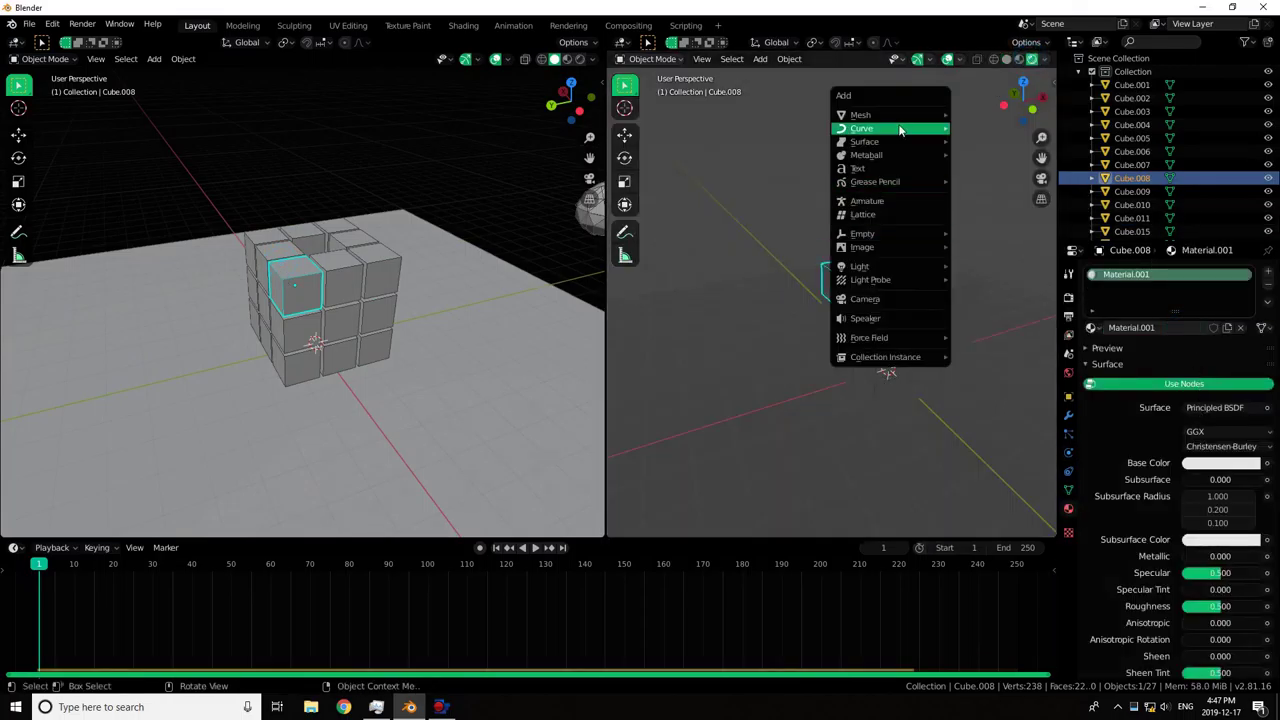
mouse_move(890, 266)
left_click(985, 266)
key("g")
key("z")
left_click(966, 130)
Set the point light's power to 500 W.
left_click(1197, 358)
type("50")
key("Return")
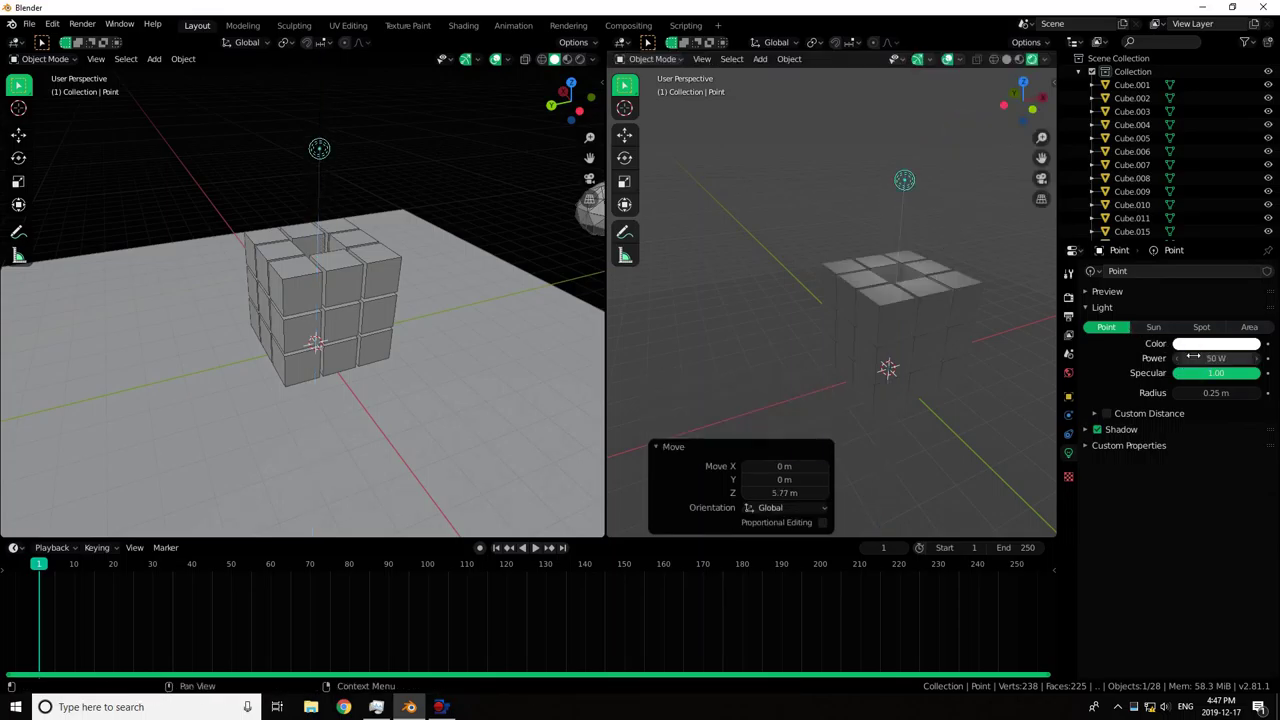
type("200")
key("Return")
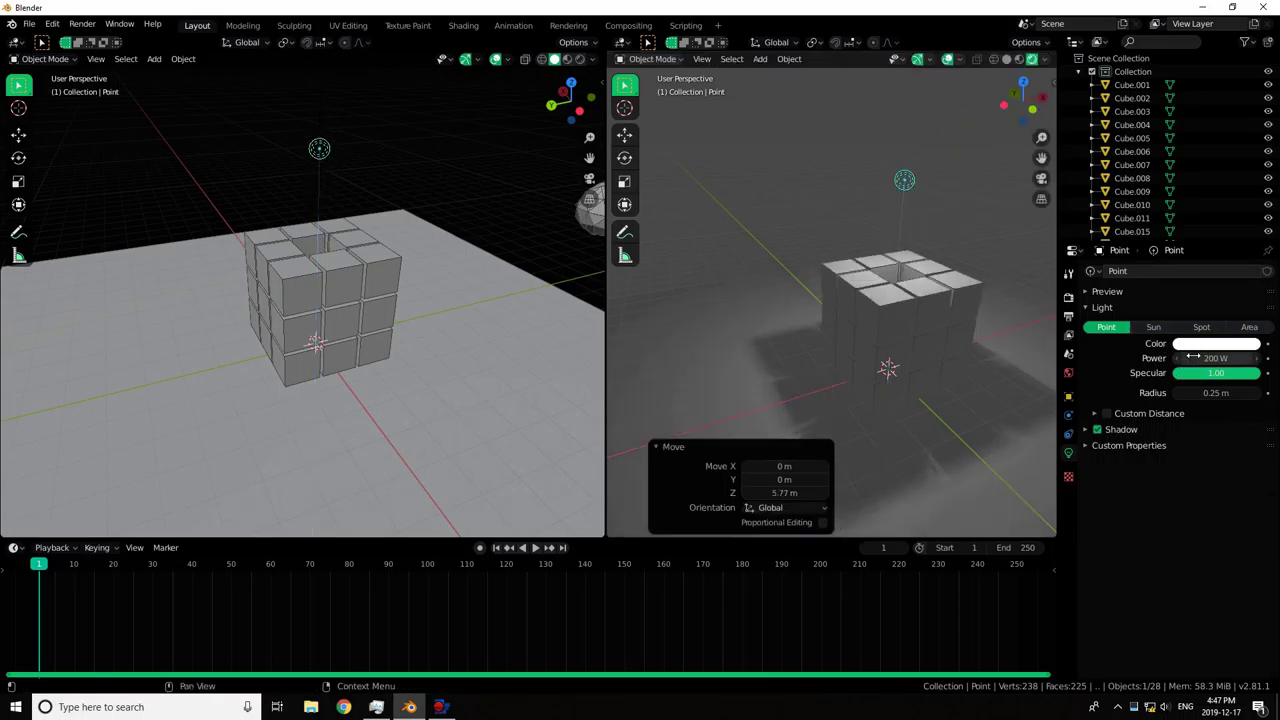
left_click(1193, 357)
type("00")
key("Return")
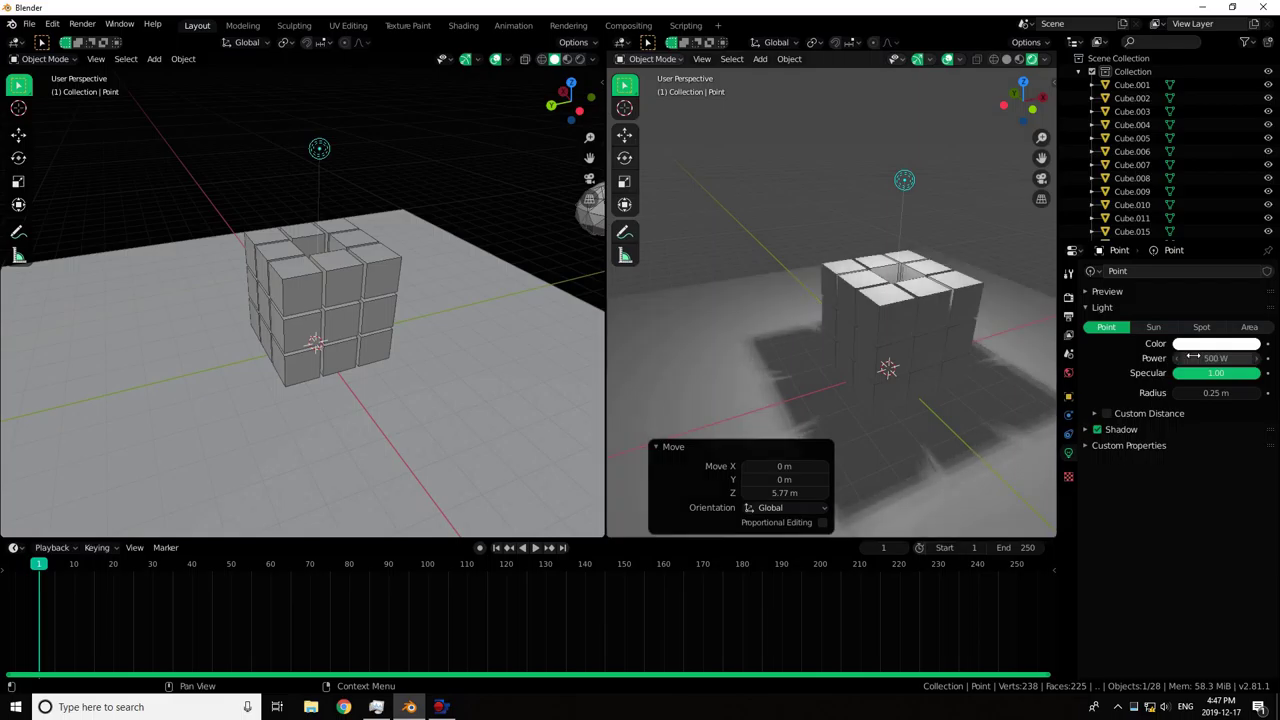
Move the light sideways to Y -4.18 m in a side view, then select Cube.002.
key("ctrl+KP_3")
key("g")
key("y")
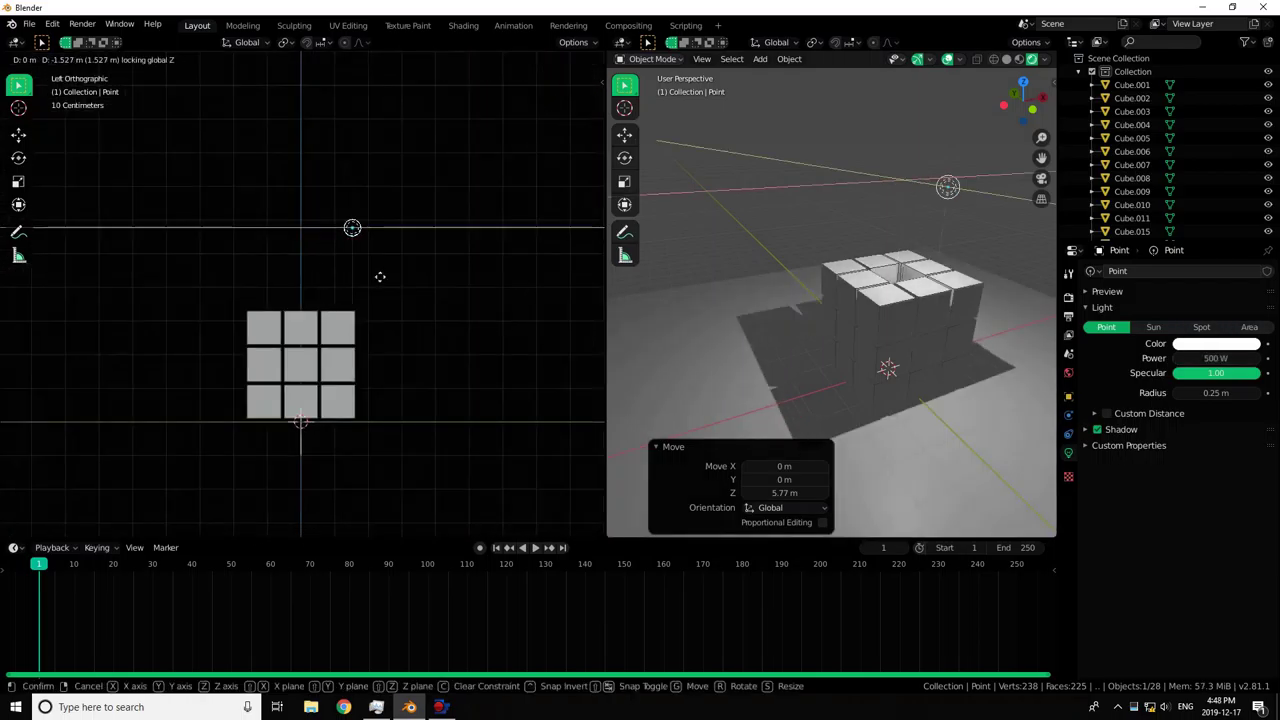
left_click(450, 230)
mouse_move(457, 237)
middle_mouse_down()
mouse_move(360, 270)
mouse_move(328, 320)
mouse_move(561, 343)
middle_mouse_up()
key("g")
left_click(417, 307)
Create Material.002 on Cube.002 with a red-orange Base Color and Metallic 0.625.
left_click(274, 321)
left_click(1194, 327)
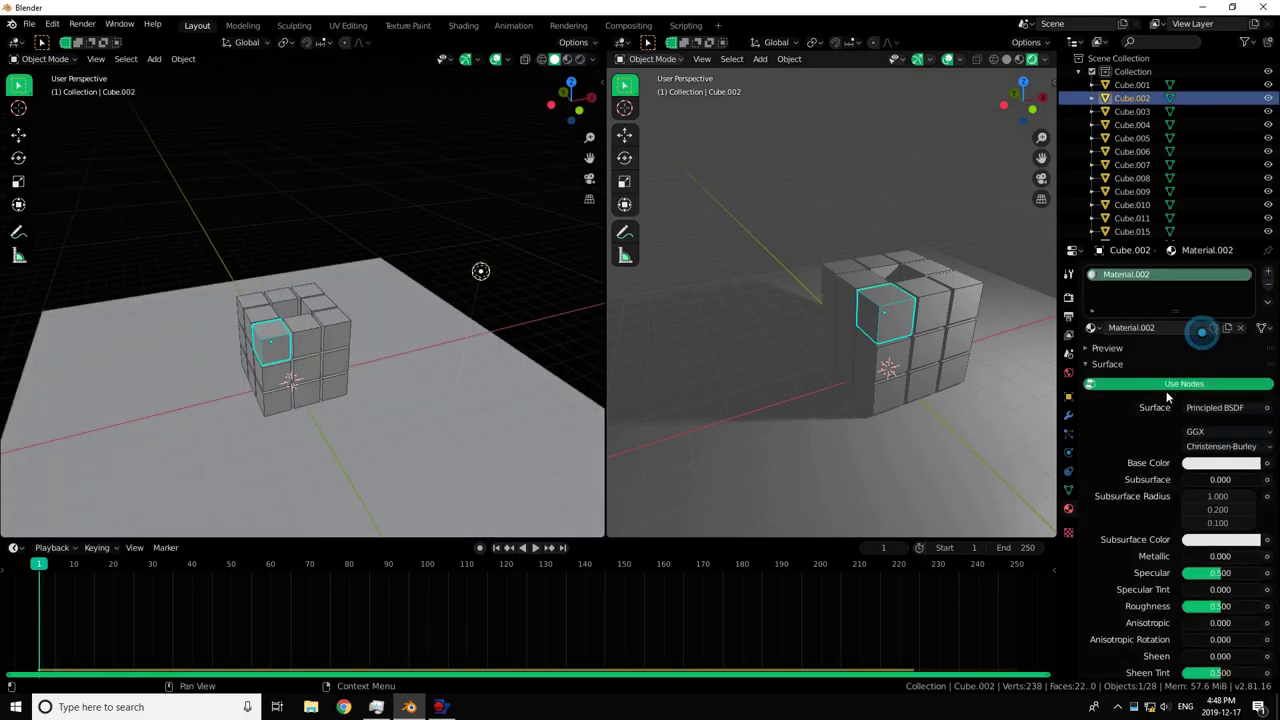
left_click(1203, 463)
left_click(1186, 364)
mouse_move(1190, 357)
left_mouse_down()
mouse_move(1181, 348)
mouse_move(1186, 368)
left_mouse_up()
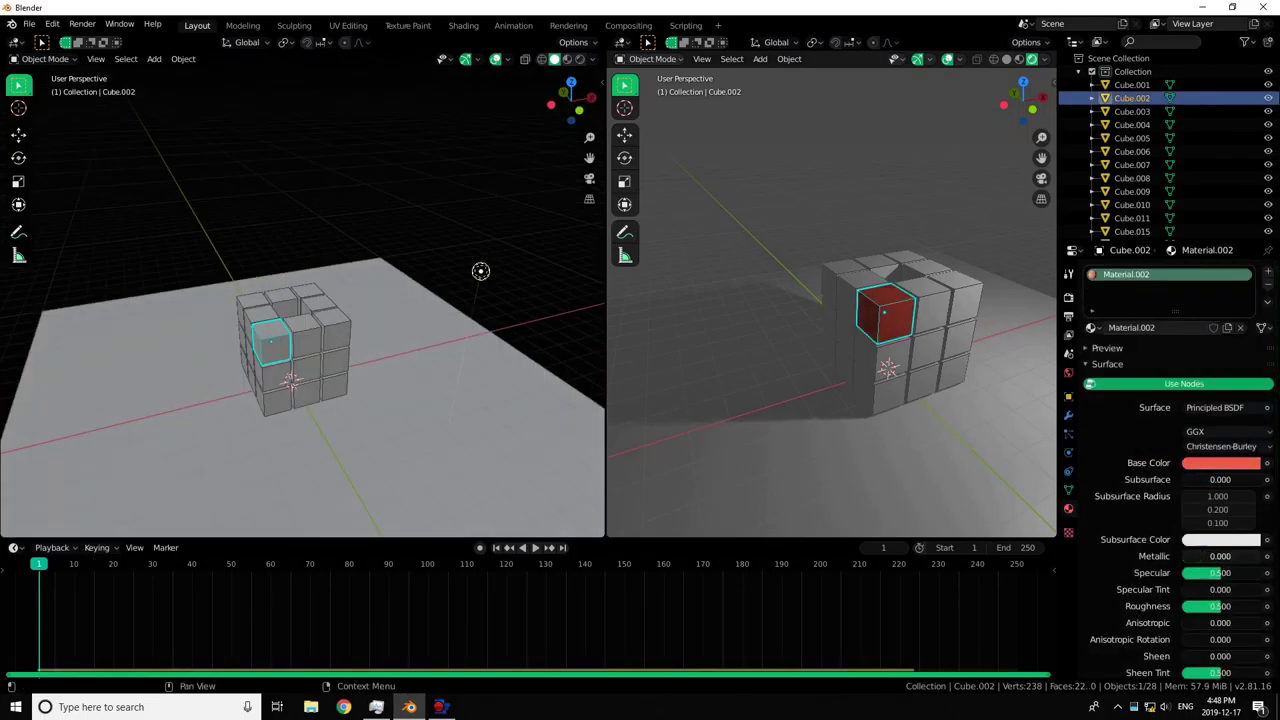
left_click_drag(1190, 558, 1225, 556)
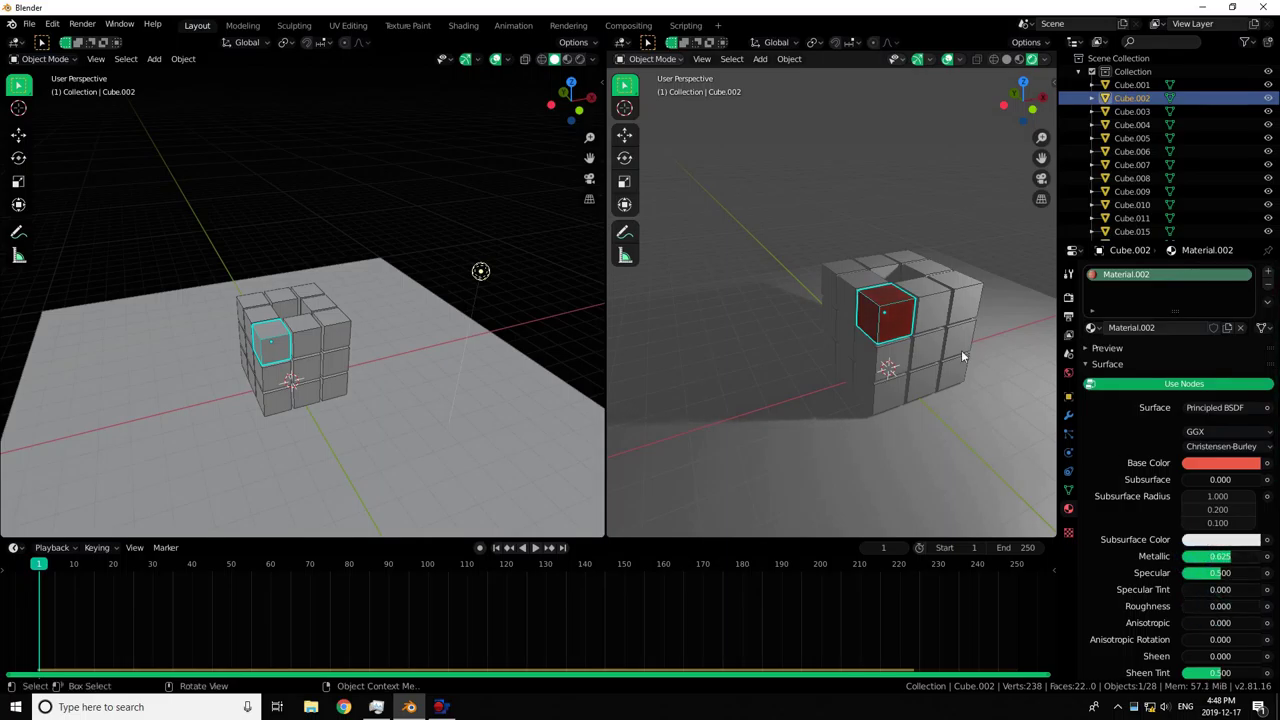
middle_click_drag(960, 350, 931, 330)
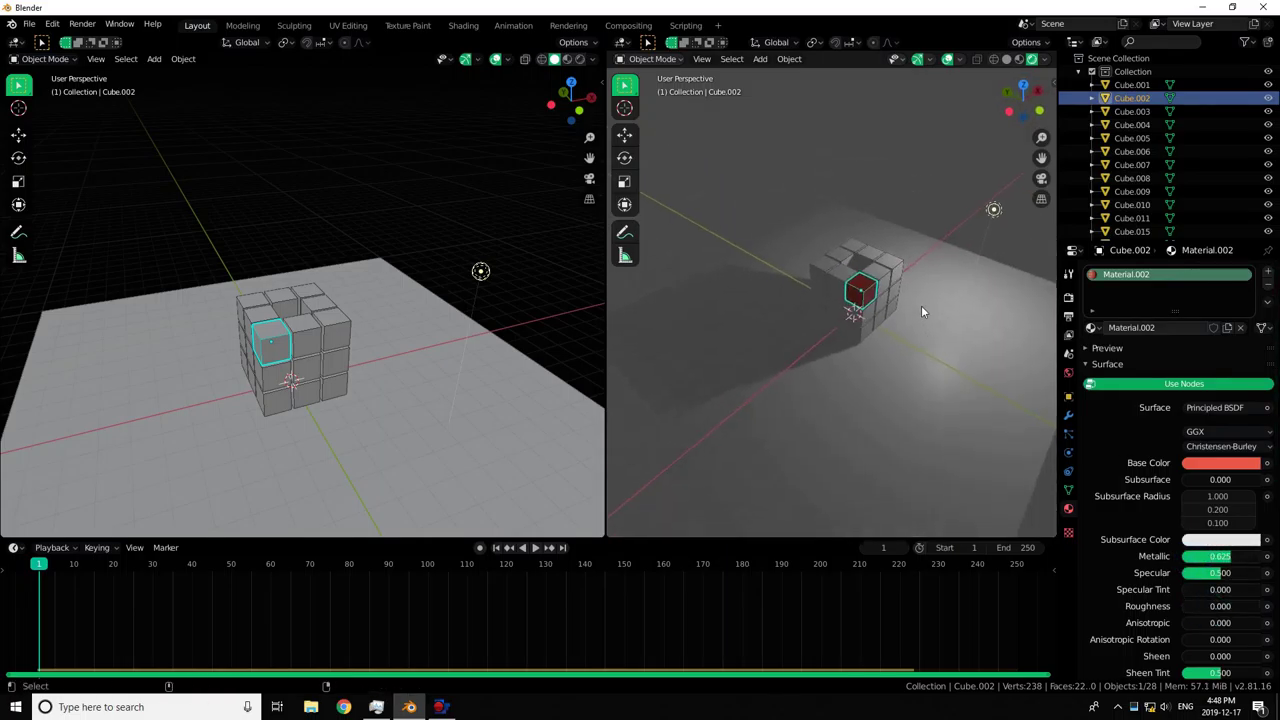
scroll(900, 300, "up", 3)
scroll(880, 290, "up", 2)
key("shift+a")
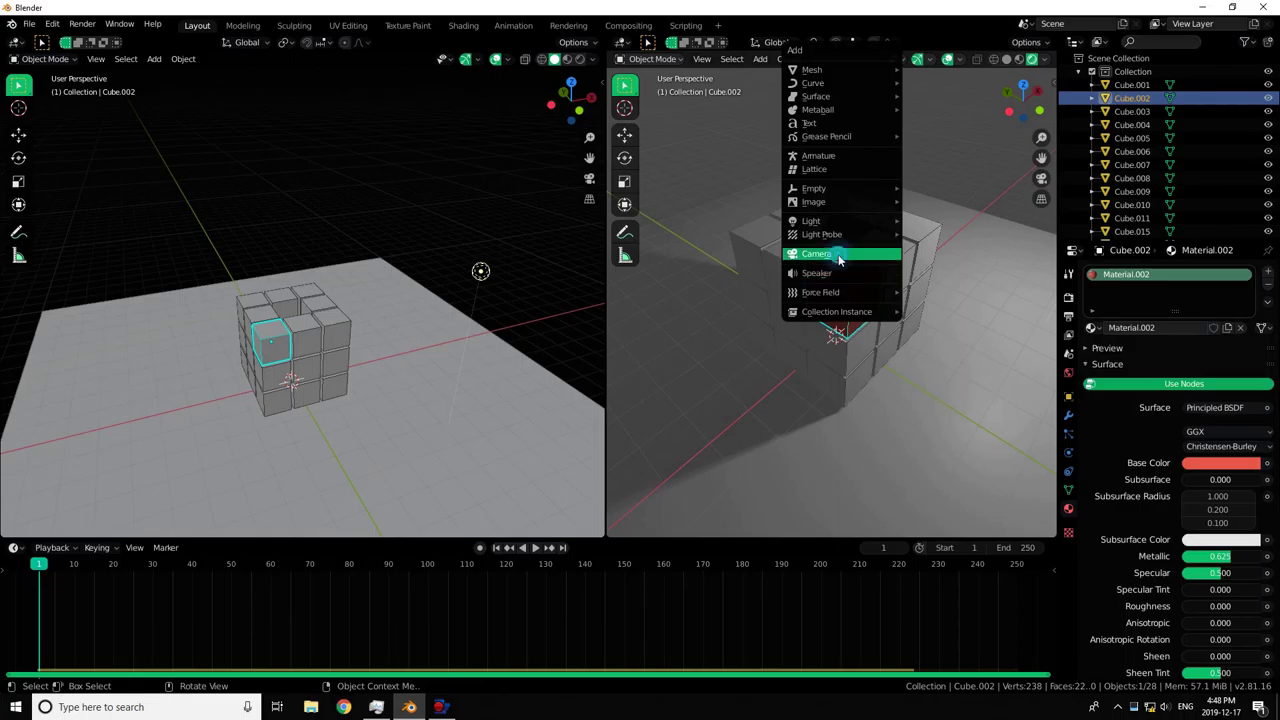
Add a camera to the scene, then open Notepad and close it without saving.
left_click(838, 257)
left_click(130, 707)
type("notepad")
key("Return")
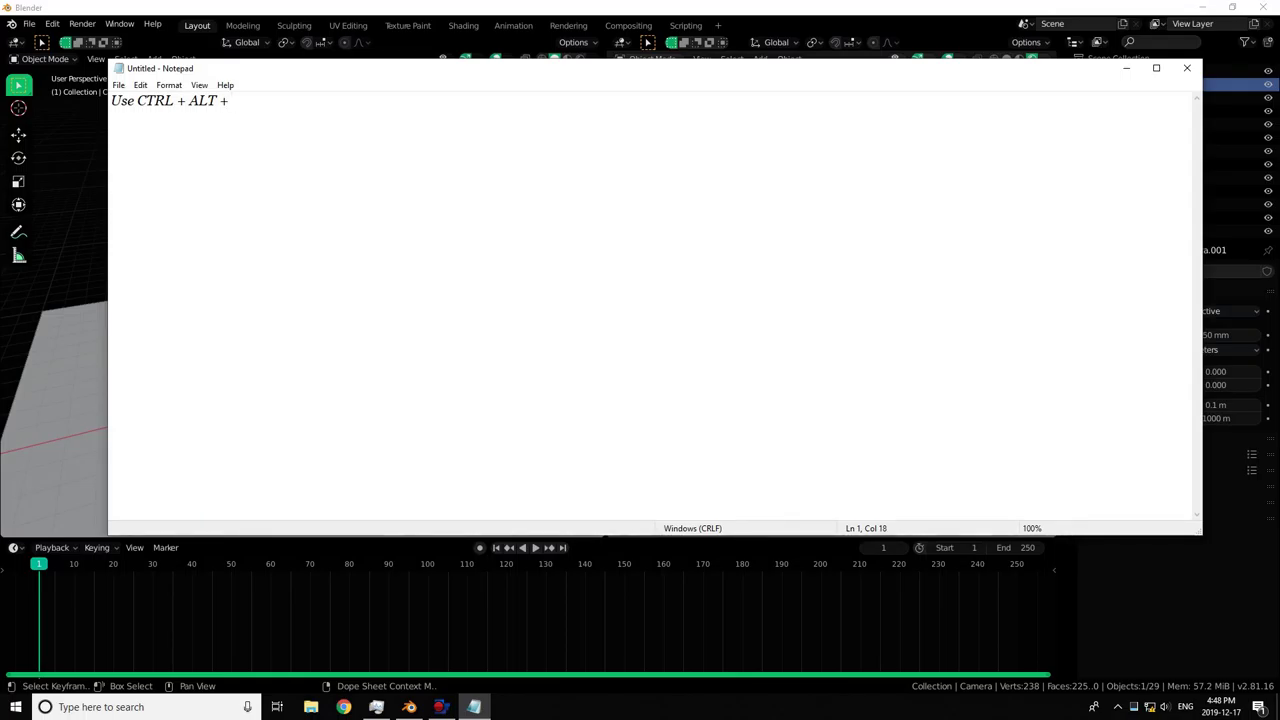
left_click(1187, 68)
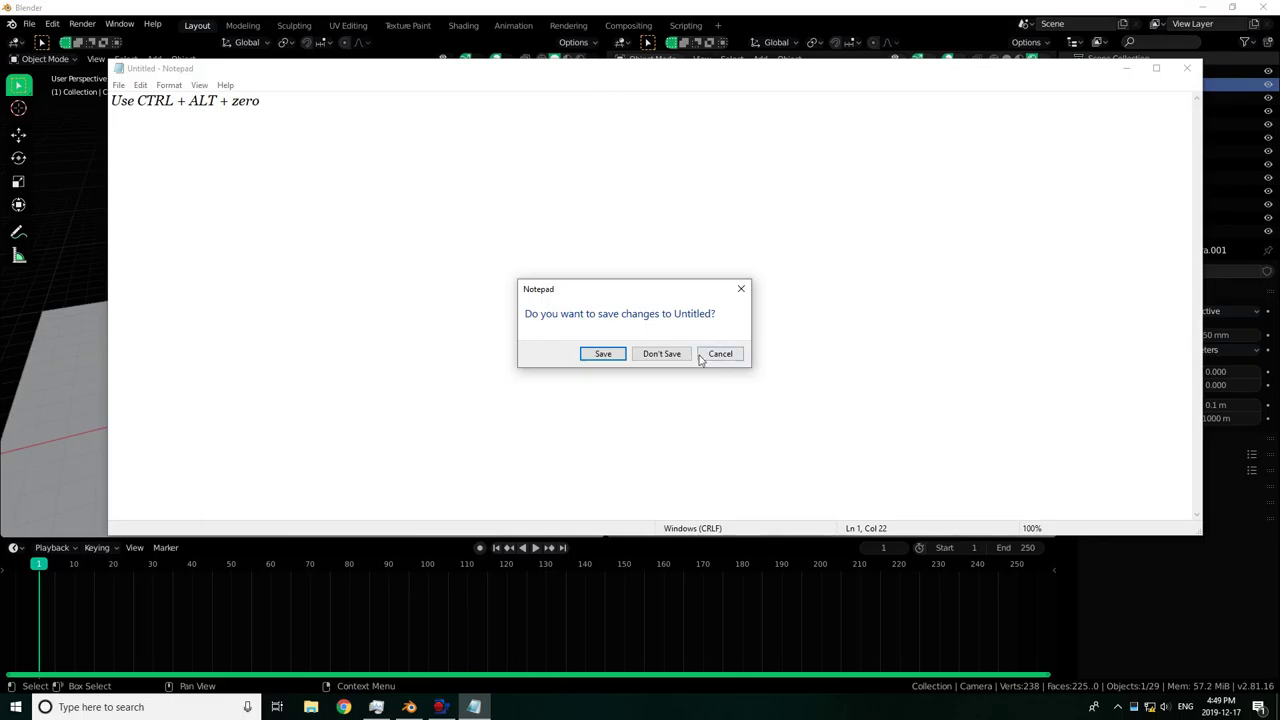
left_click(662, 354)
Align the new camera to the right view and look through it.
key("ctrl+alt+KP_0")
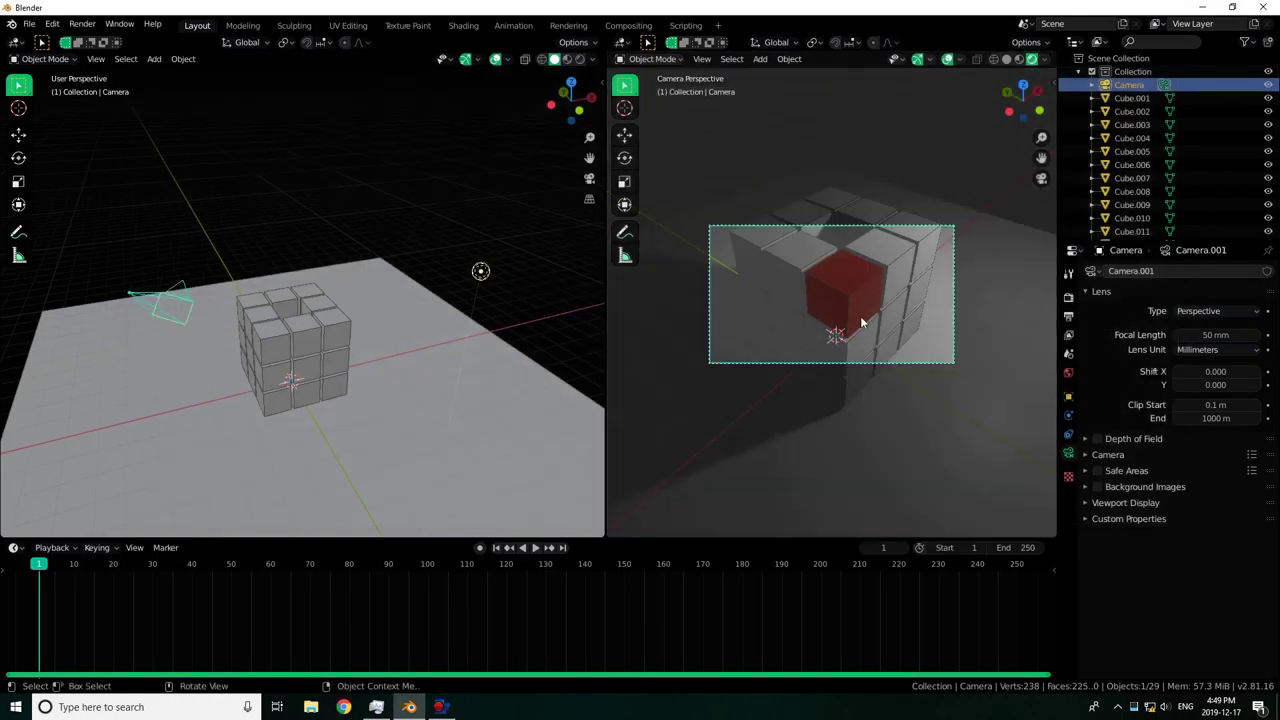
mouse_move(400, 390)
middle_mouse_down()
mouse_move(349, 389)
mouse_move(340, 368)
middle_mouse_up()
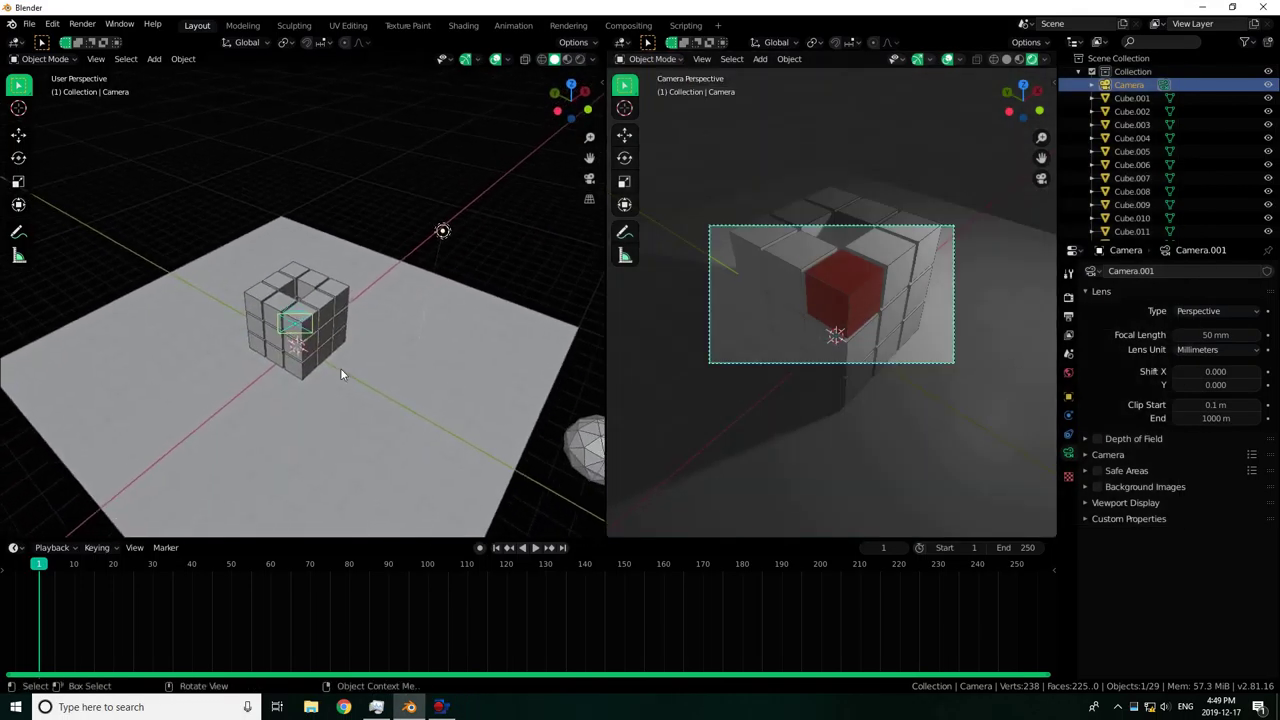
left_click(384, 162)
middle_click_drag(638, 92, 850, 201)
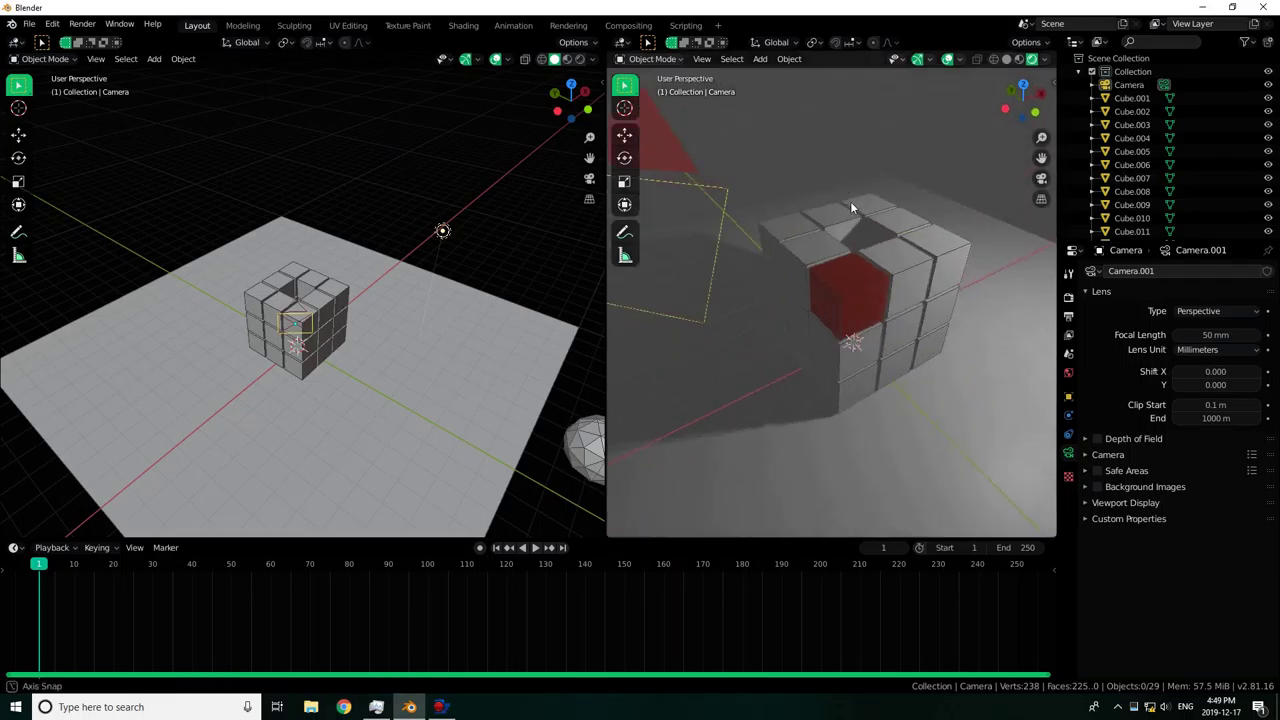
scroll(697, 237, "down", 5)
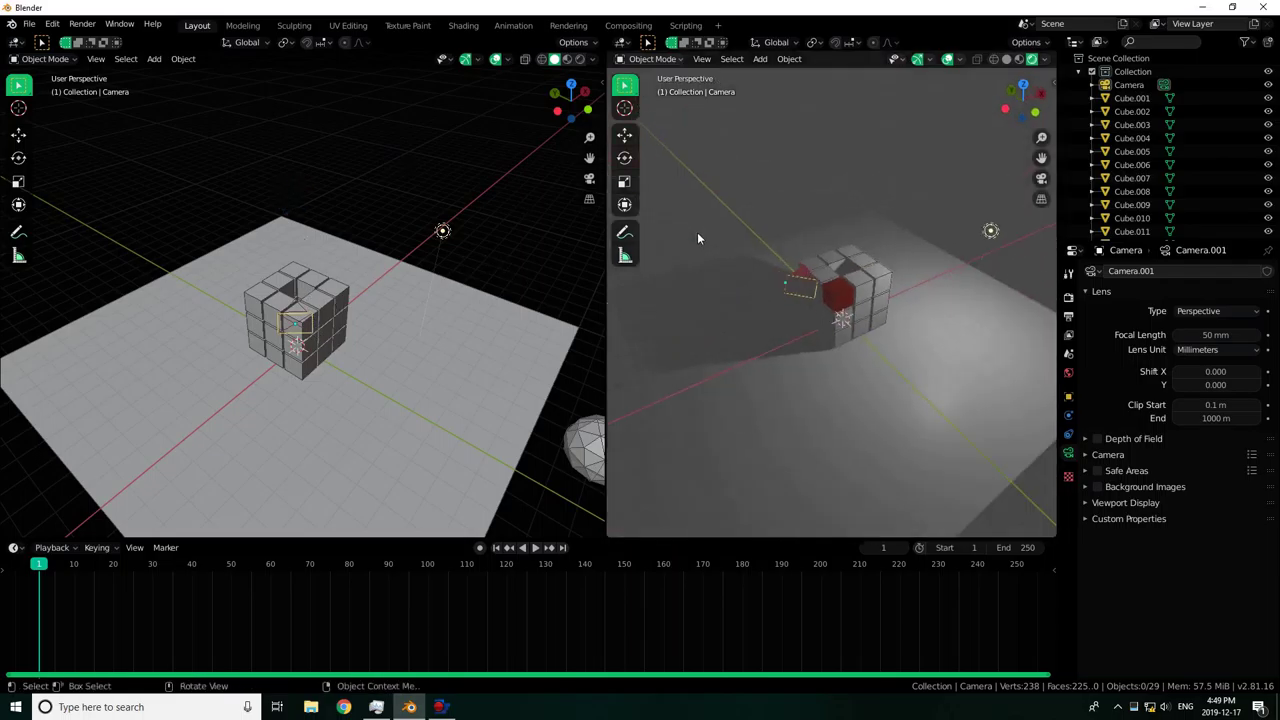
scroll(334, 255, "up", 2)
scroll(365, 240, "up", 2)
scroll(325, 158, "up", 2)
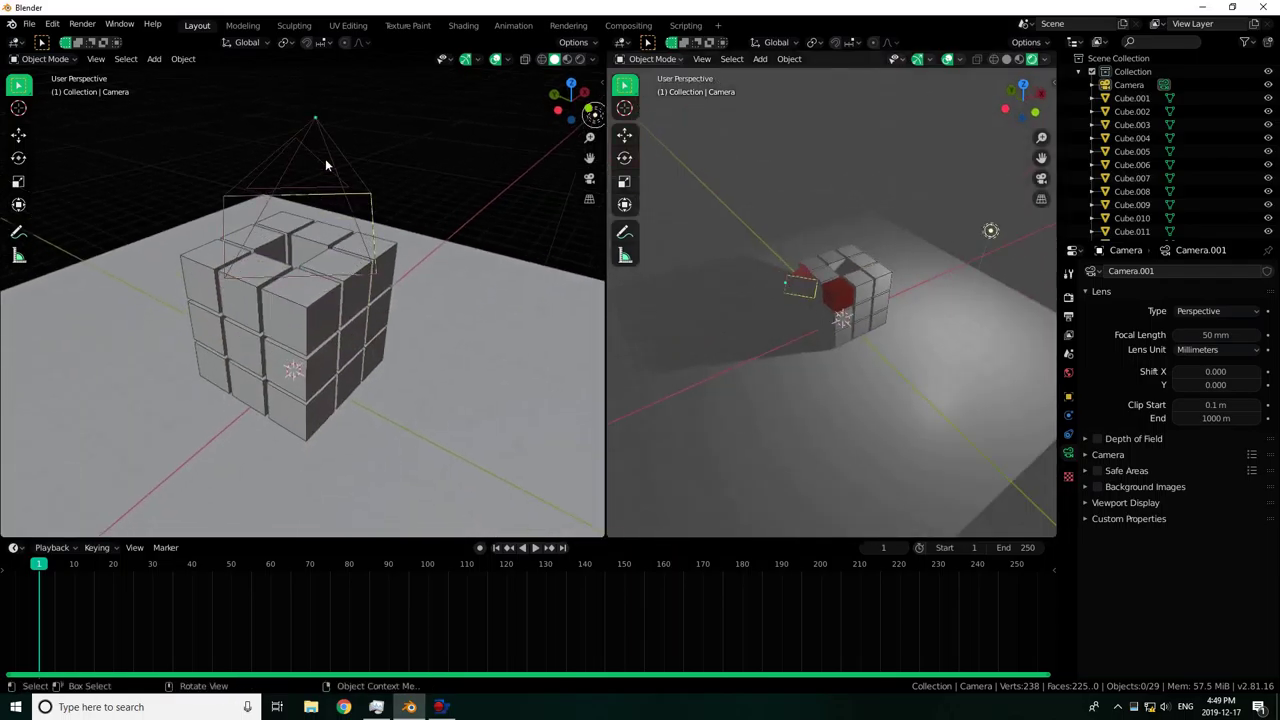
key("KP_0")
Fly the camera back and down toward the floor, confirm it, then select the red cube.
key("F3")
type("fly")
key("Return")
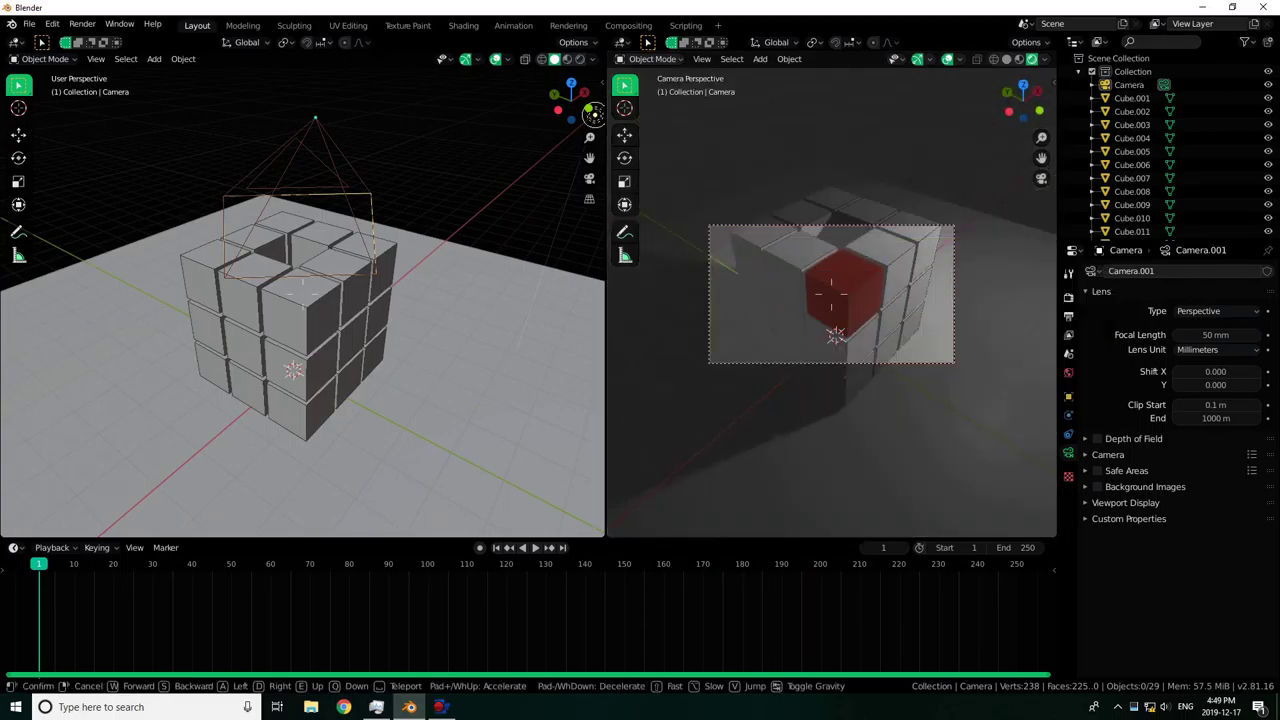
key("s")
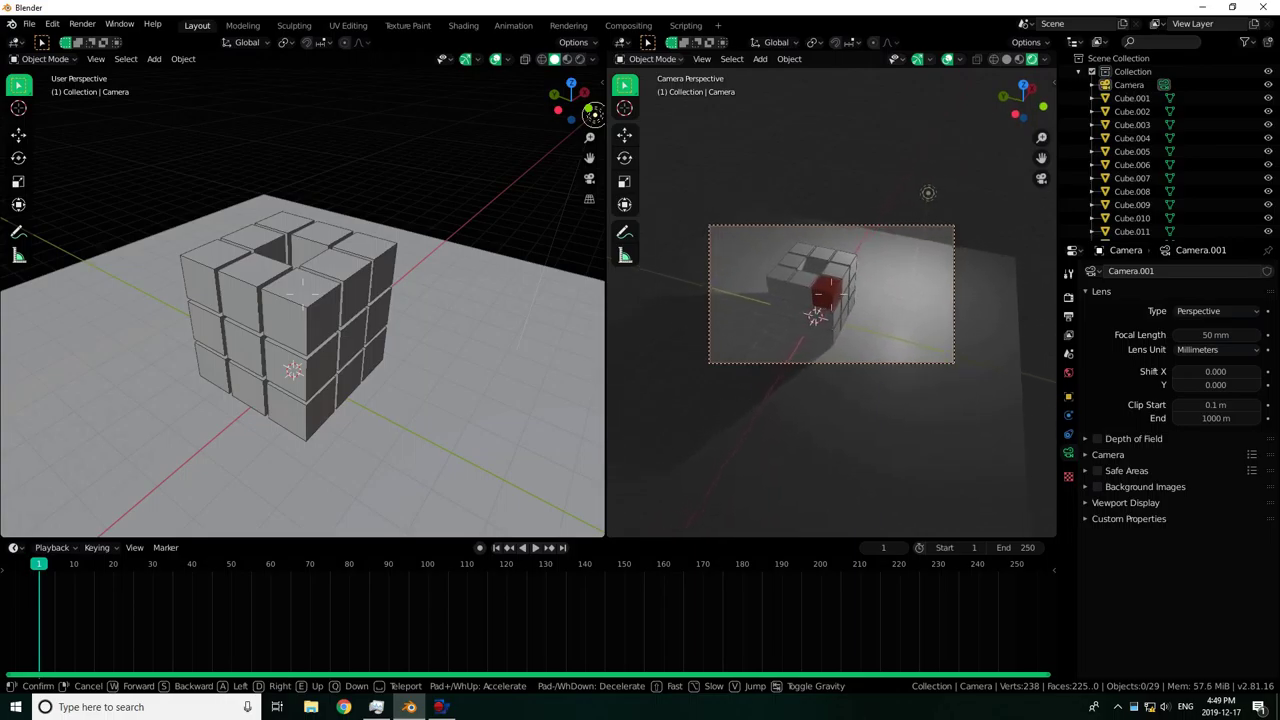
key("q")
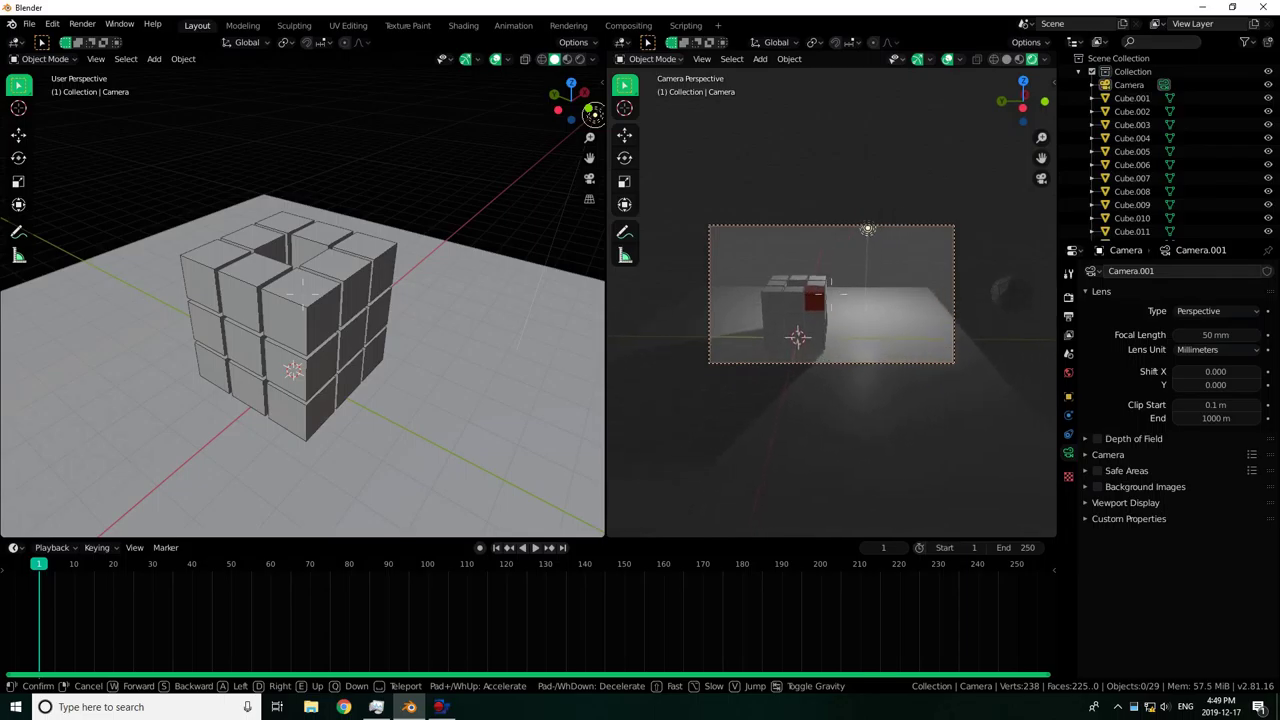
left_click(808, 330)
key("ctrl+KP_3")
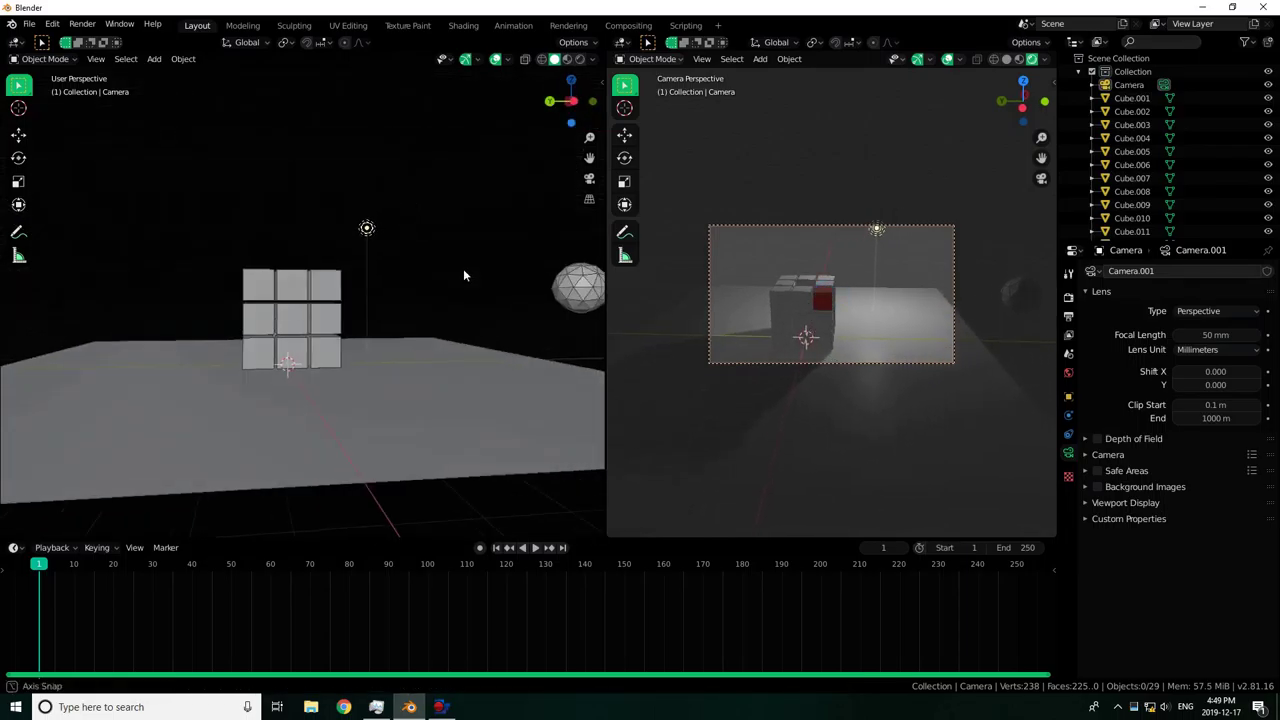
left_click(319, 291)
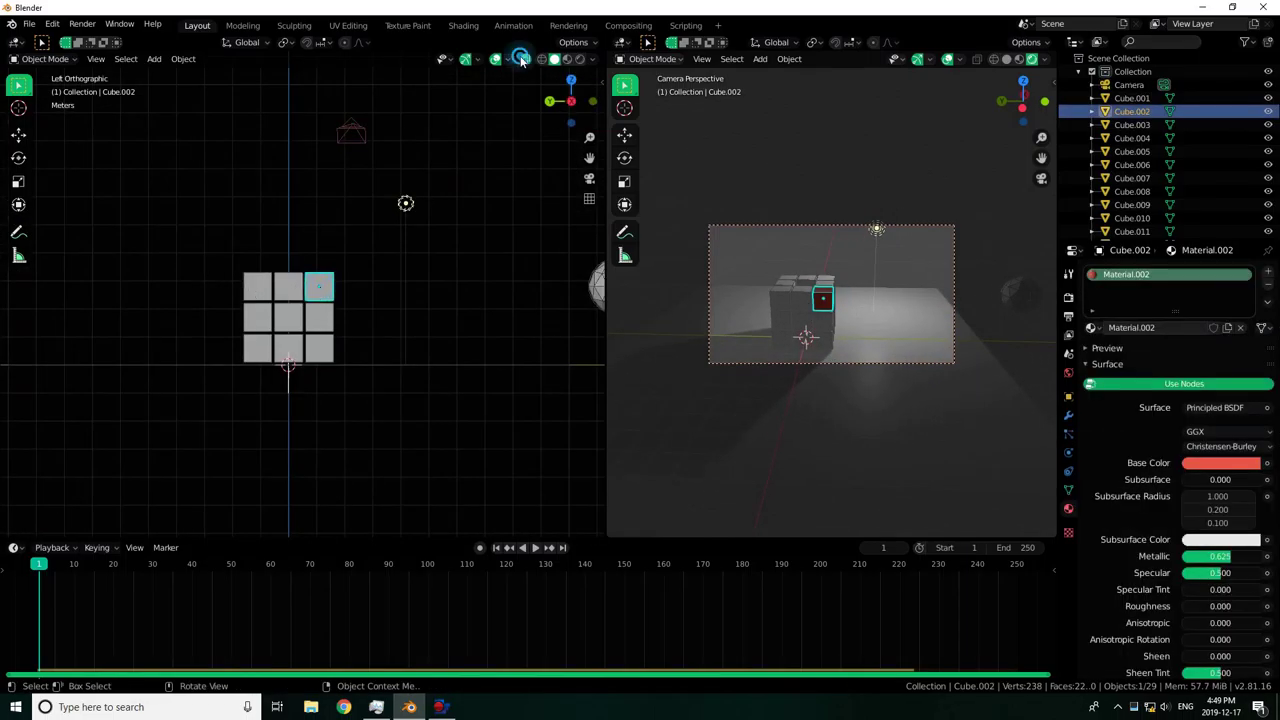
Link the red cube's material to all the stacked cubes with Ctrl+L > Materials.
left_click_drag(209, 266, 365, 346)
key("ctrl+l")
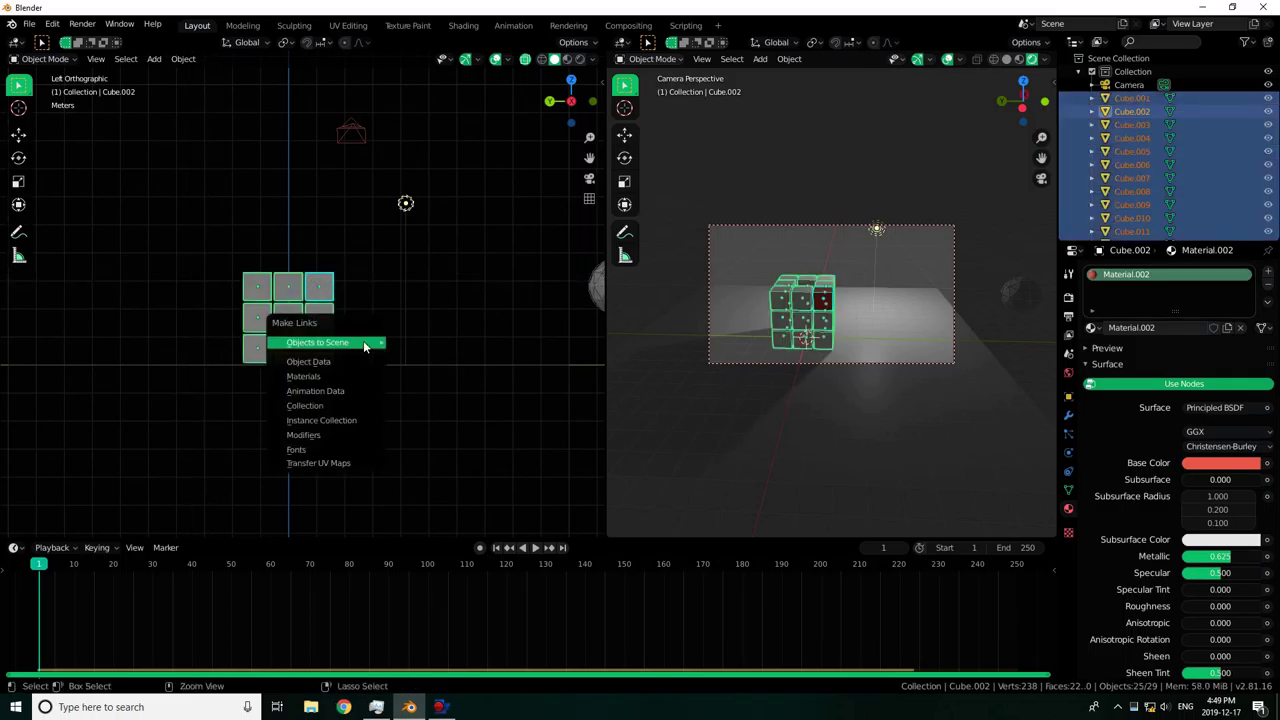
key("ctrl+l")
left_click(250, 323)
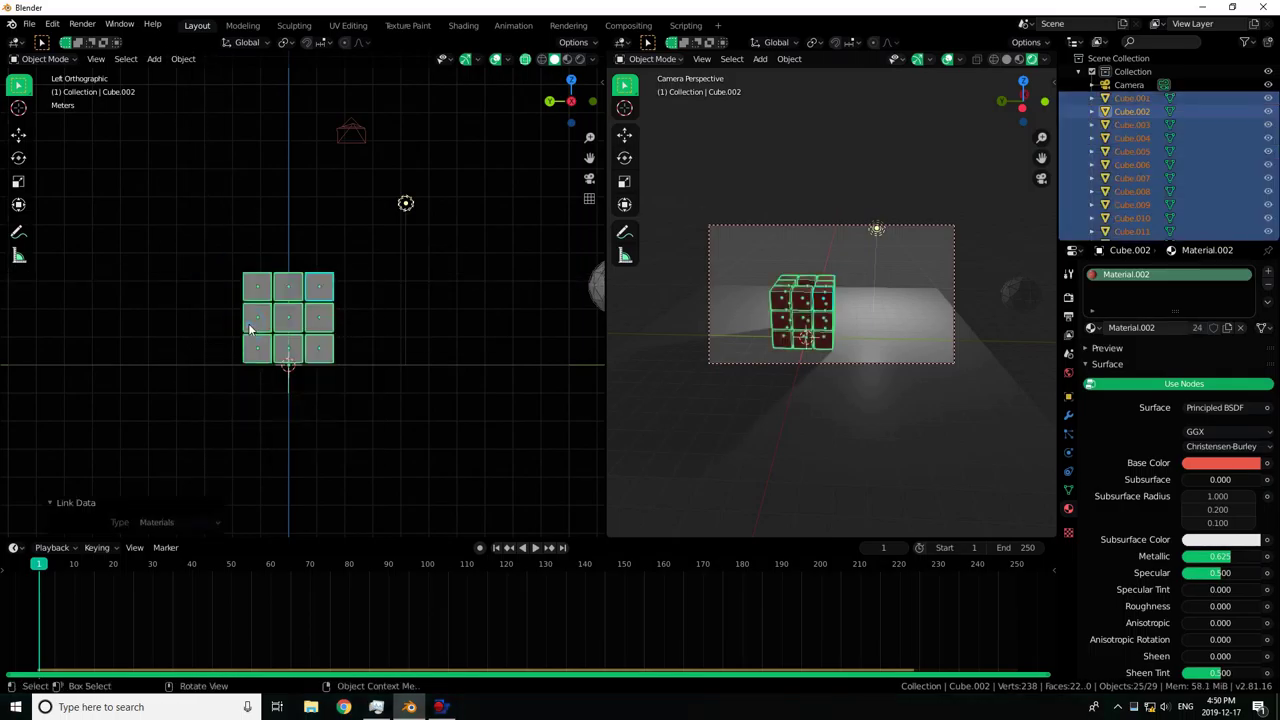
left_click(428, 281)
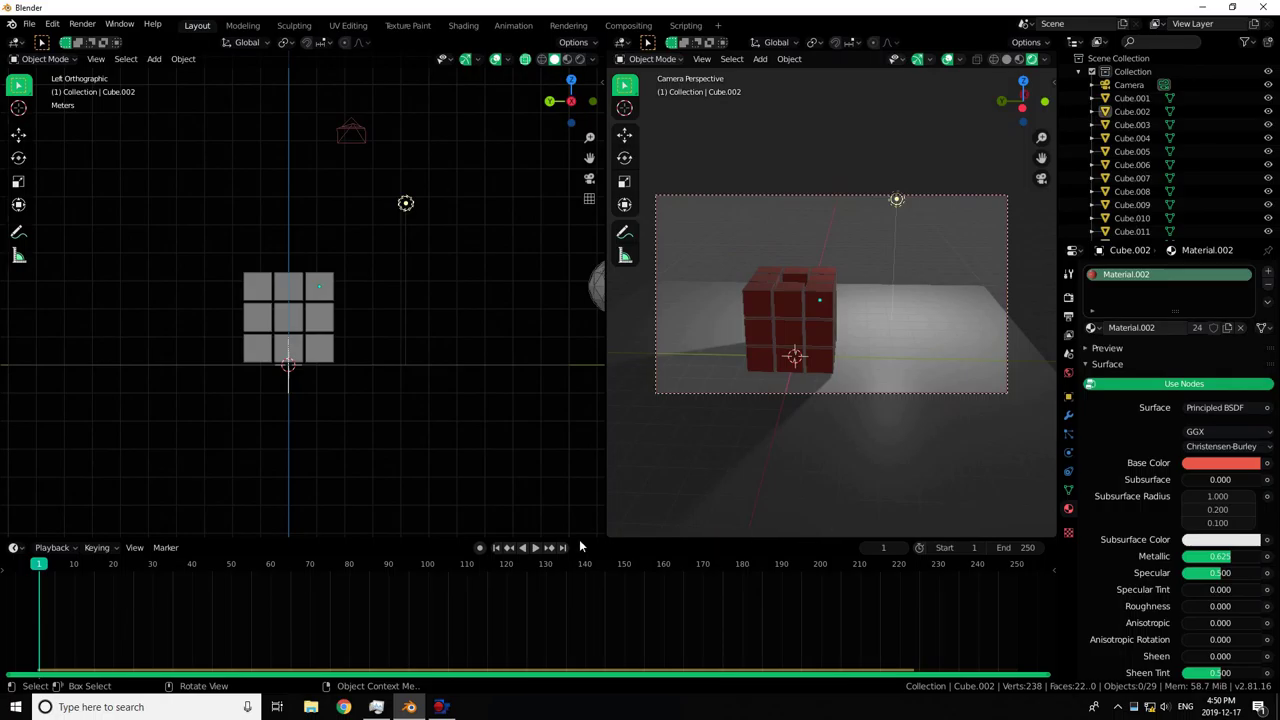
Play the falling-cubes simulation, select the ground plane, and stop playback.
left_click(535, 547)
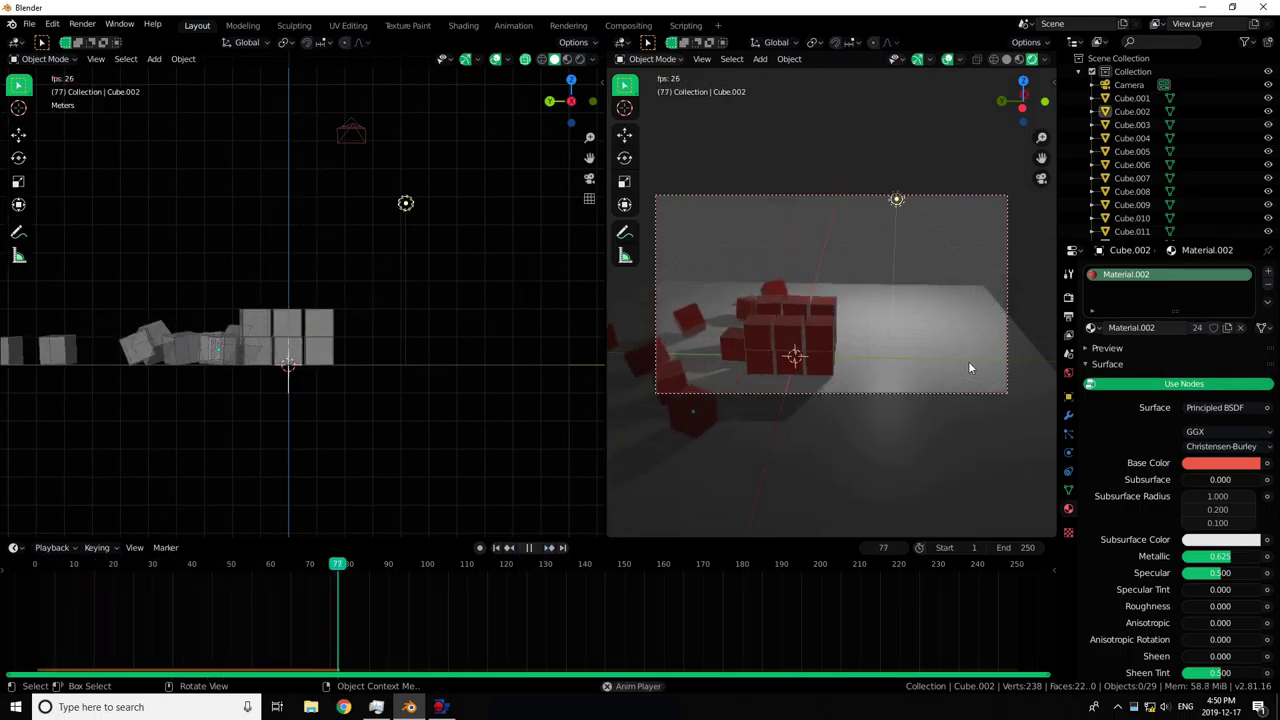
left_click(891, 357)
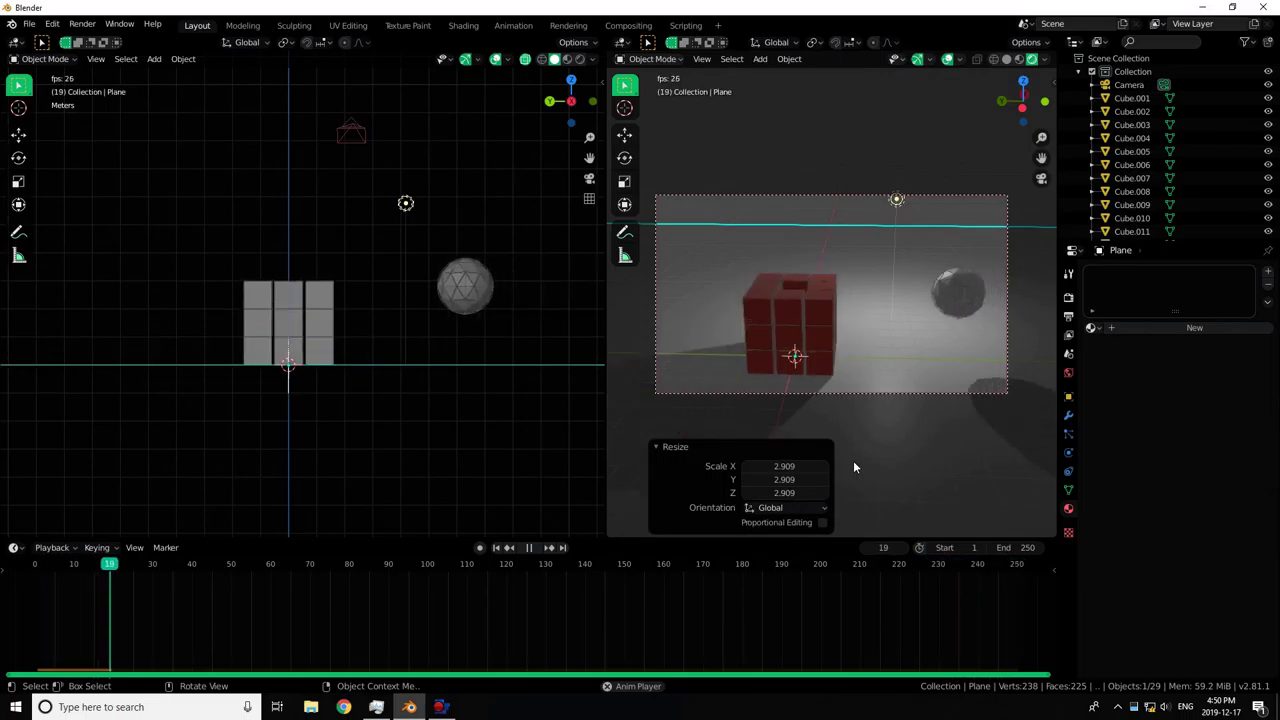
left_click(529, 547)
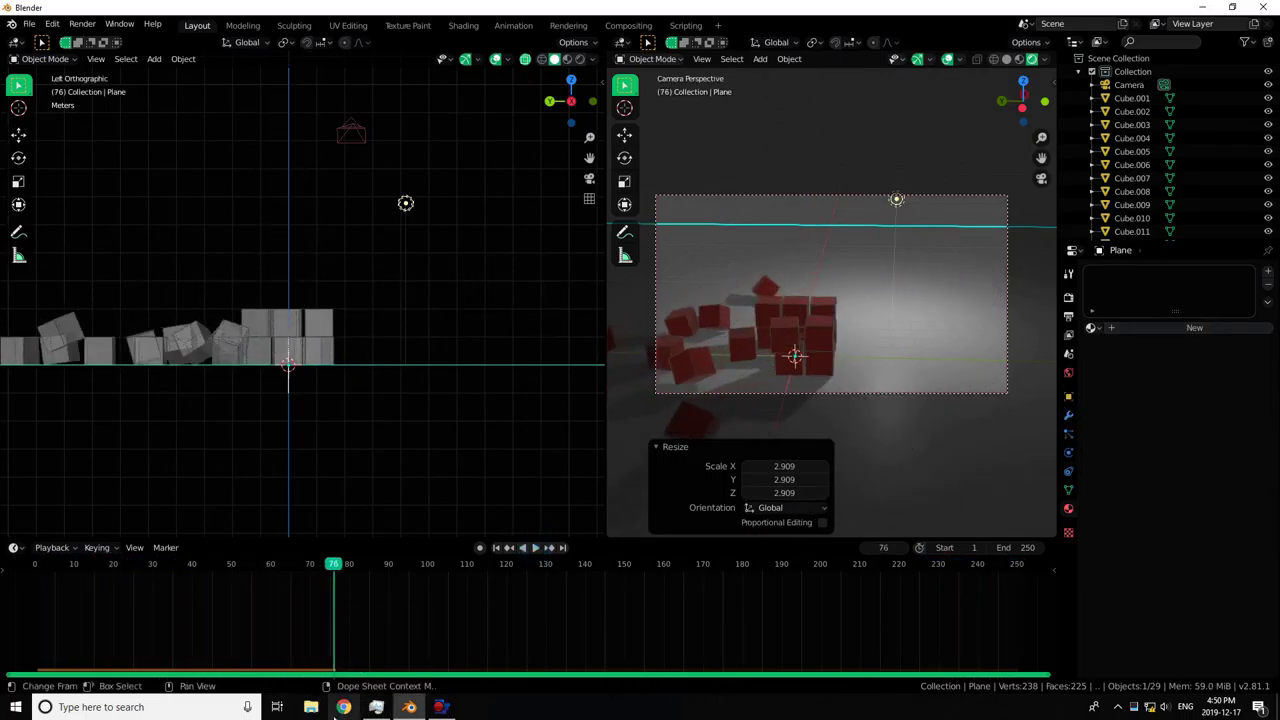
left_click(1068, 414)
Create a 'The rigid thing' folder inside okay and accept it as the render output location.
left_click(1068, 396)
left_click(1068, 316)
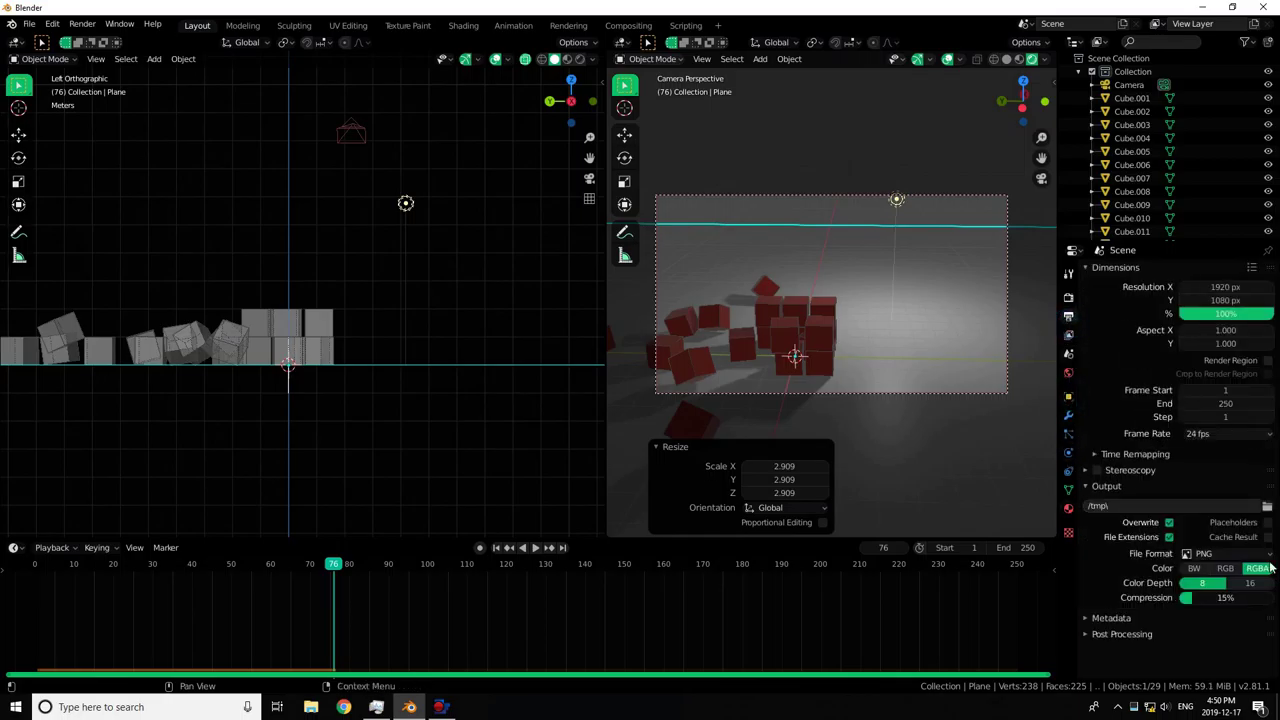
left_click(1267, 507)
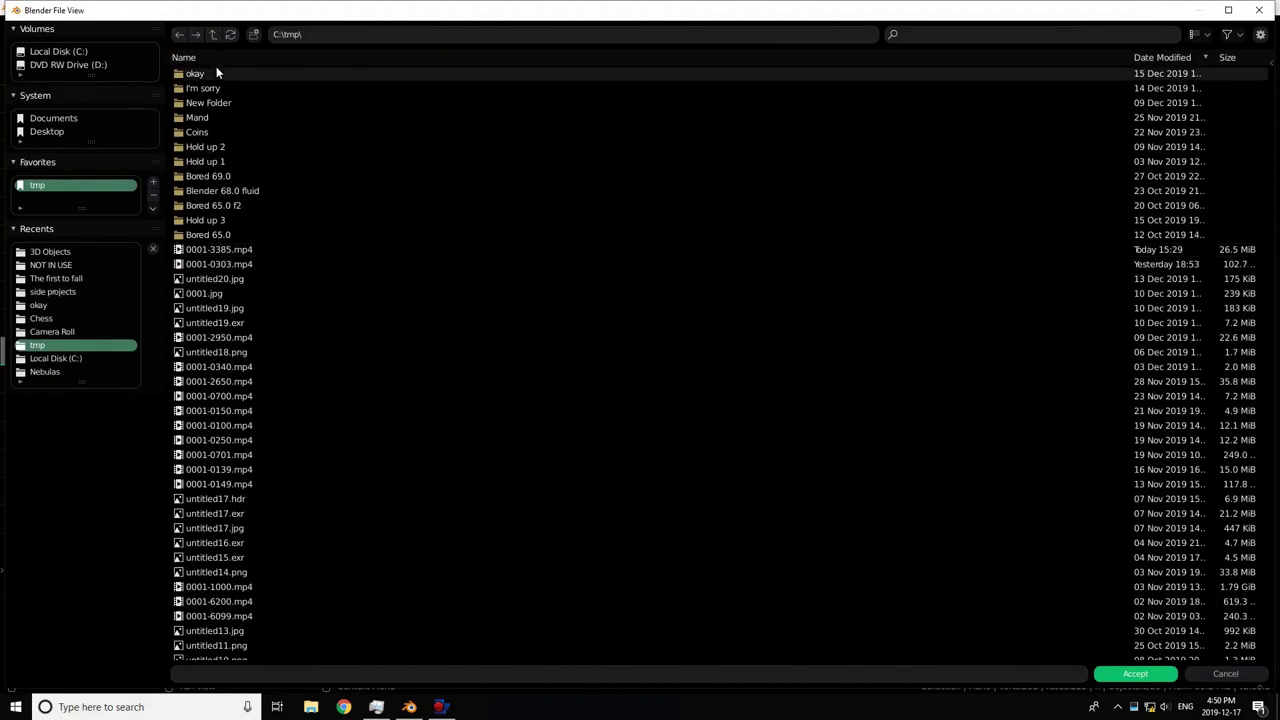
double_click(216, 70)
right_click(220, 175)
left_click(254, 34)
type("The rigid thing")
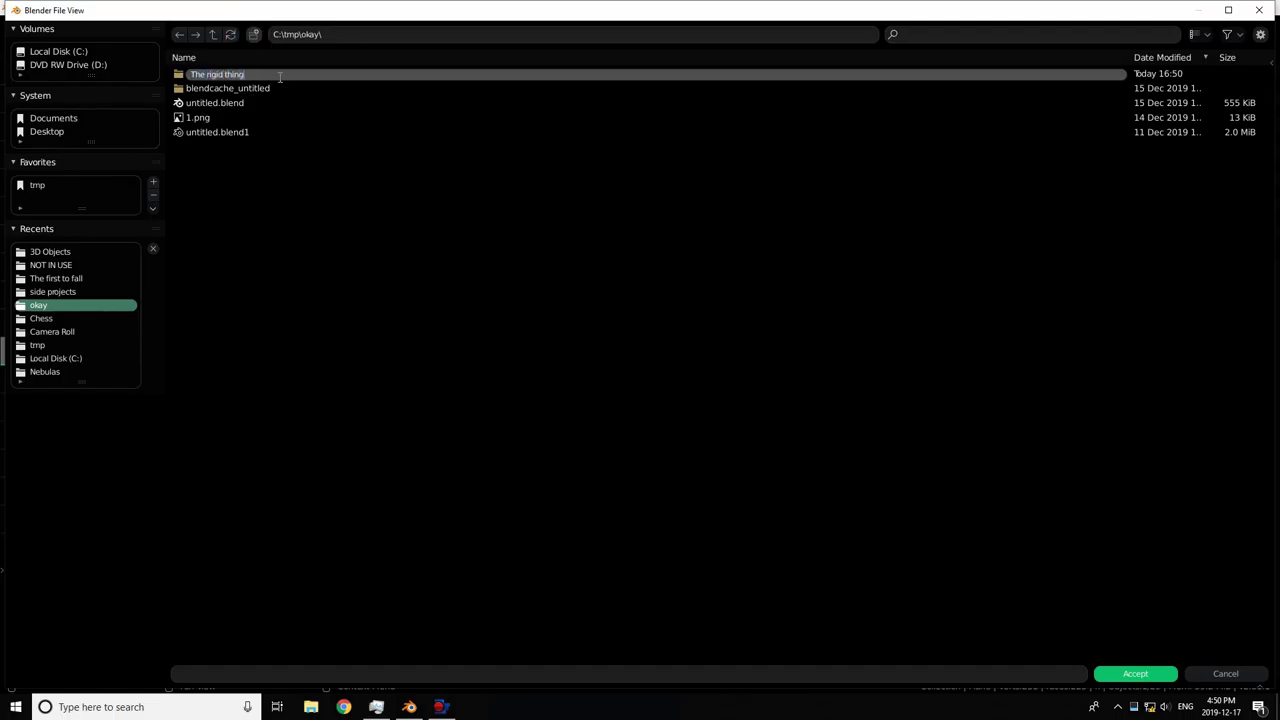
key("Return")
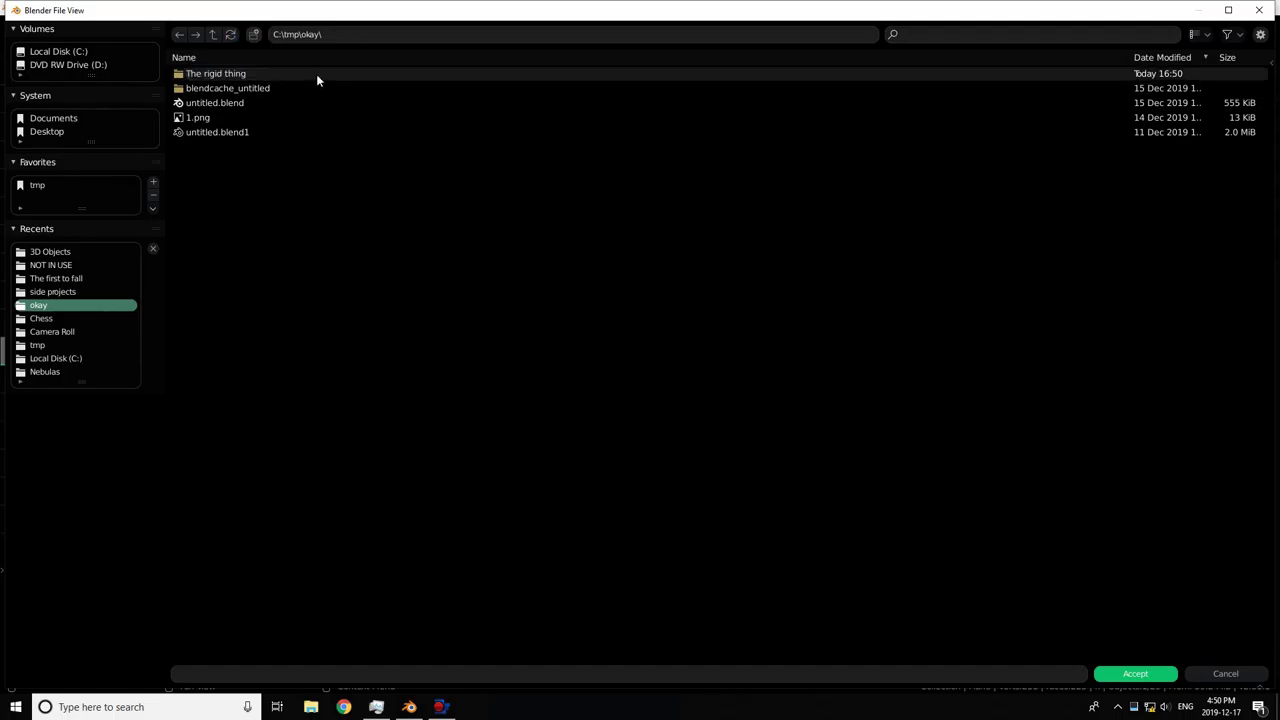
double_click(316, 74)
left_click(1135, 673)
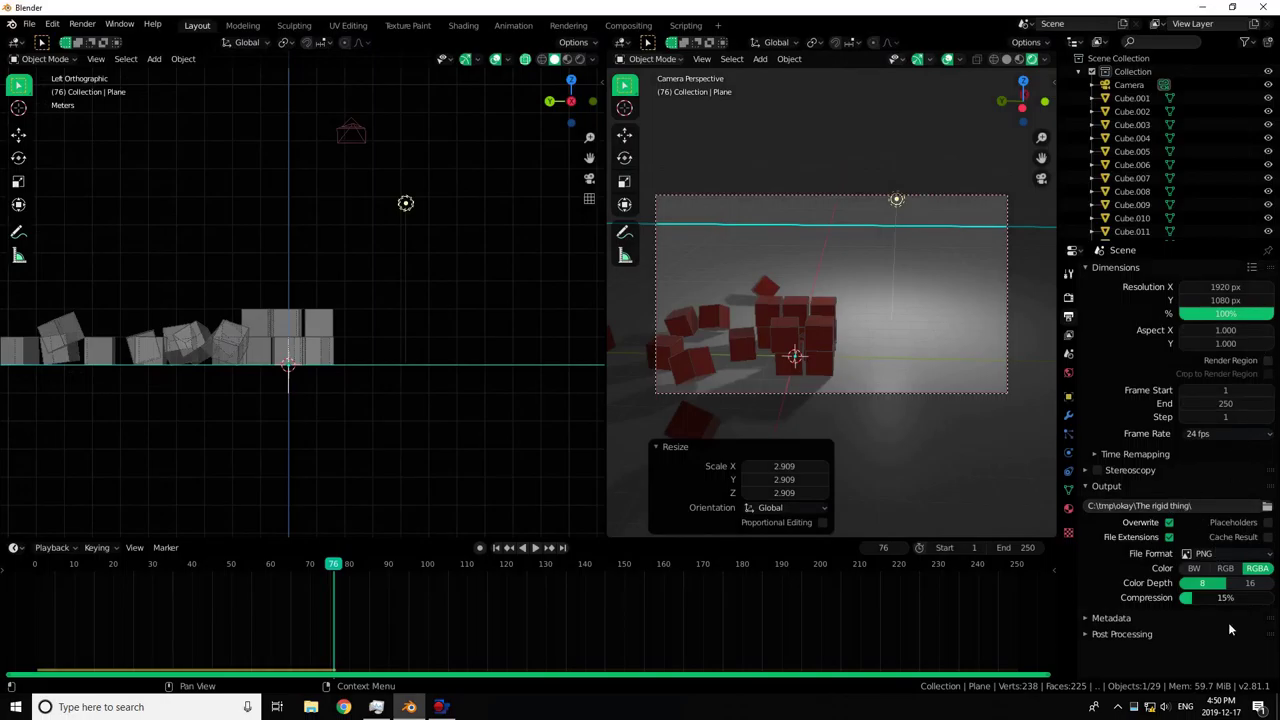
Open Notepad, jot down '12', then close it and answer the save prompt.
left_click(205, 708)
type("note")
key("Return")
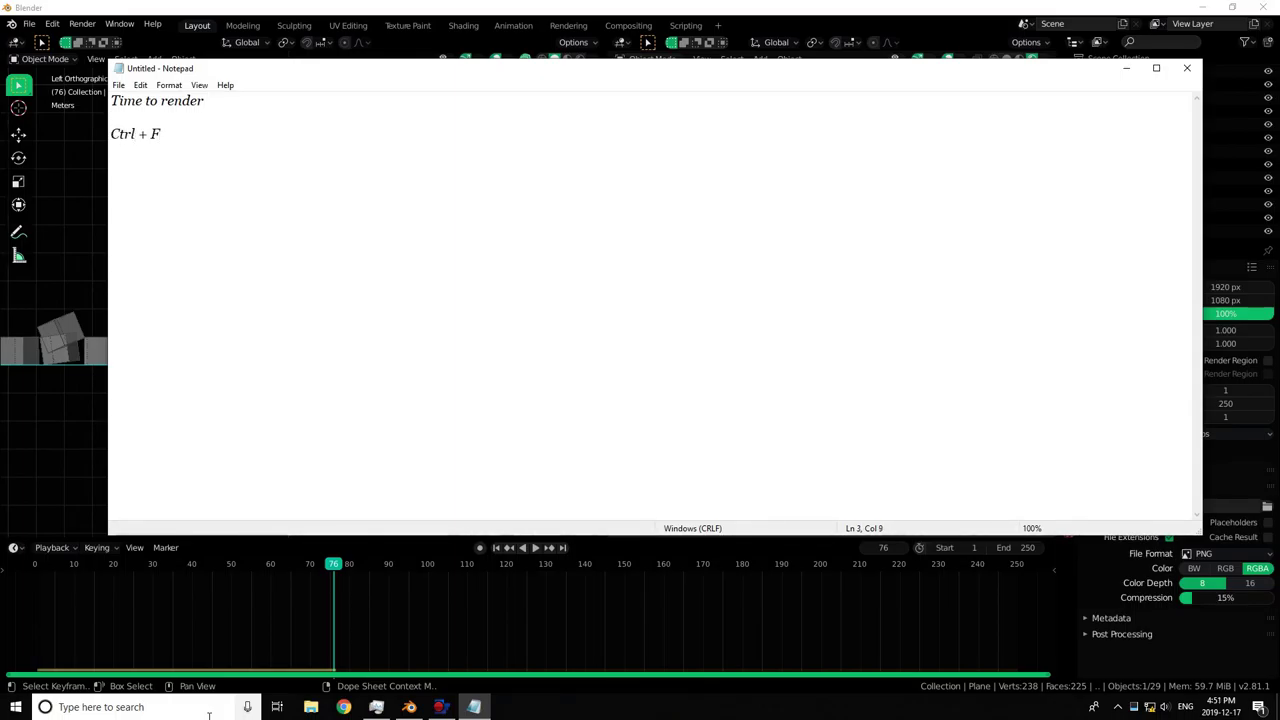
type("12")
left_click(1187, 68)
left_click(668, 355)
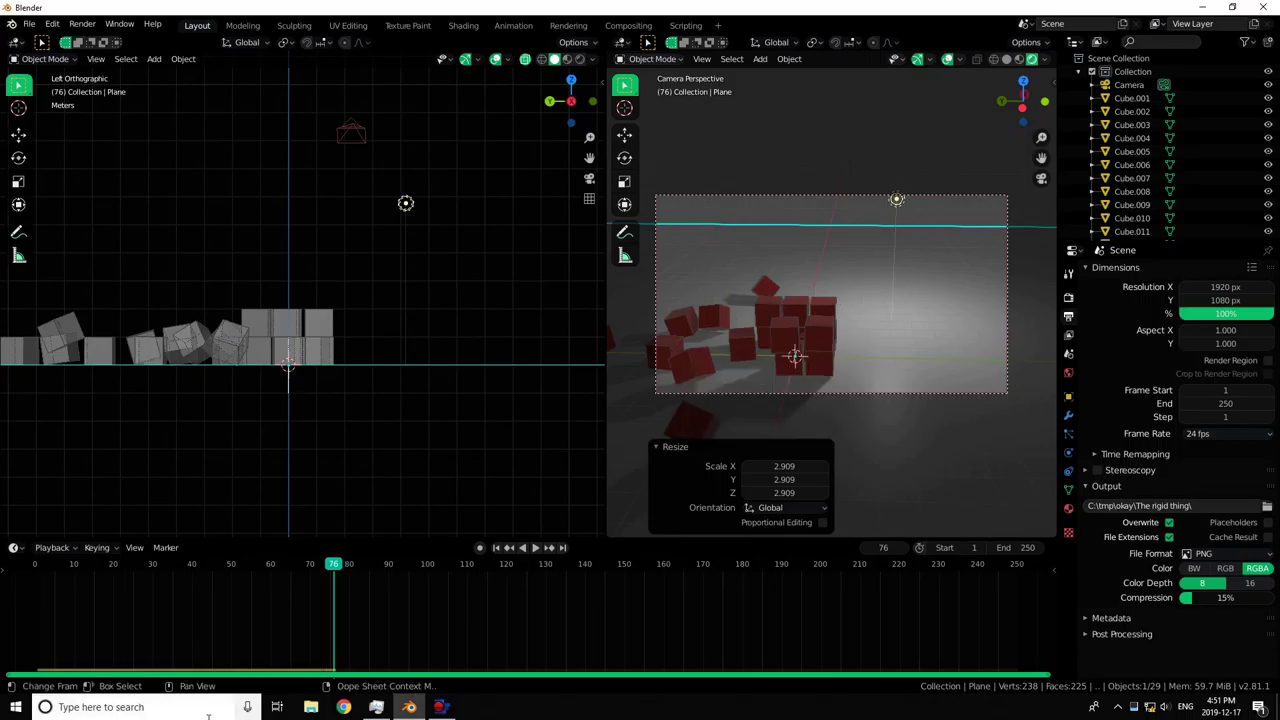
key("super")
Delete old bakes, bake the rigid body cache, preview it, and render the animation with Ctrl+F12.
left_click(1068, 355)
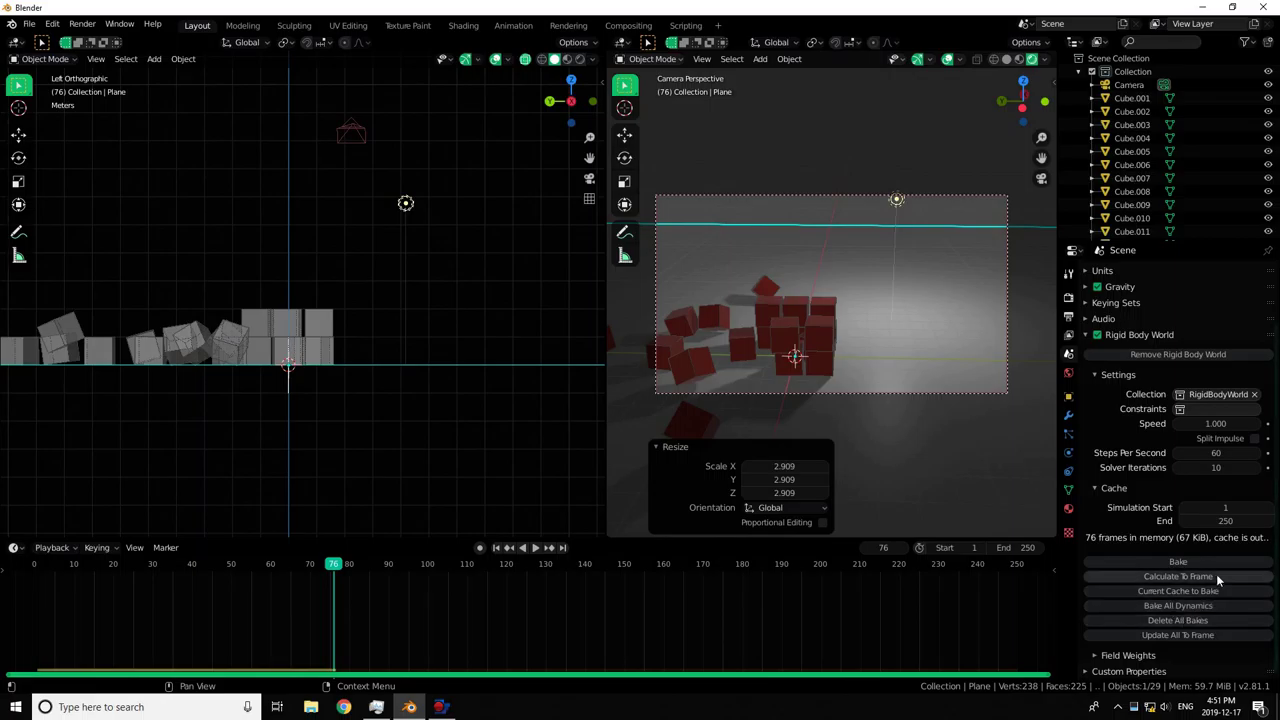
left_click(1204, 620)
left_click(1207, 604)
left_click(535, 547)
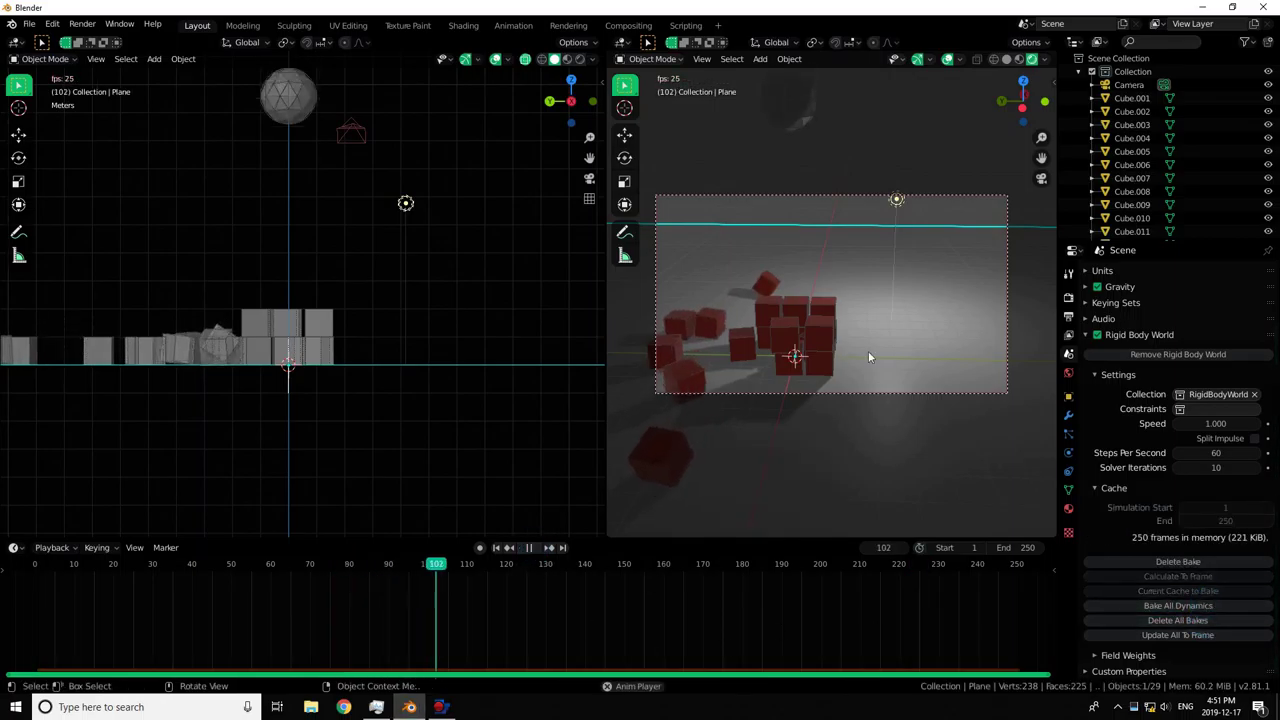
key("ctrl+F12")
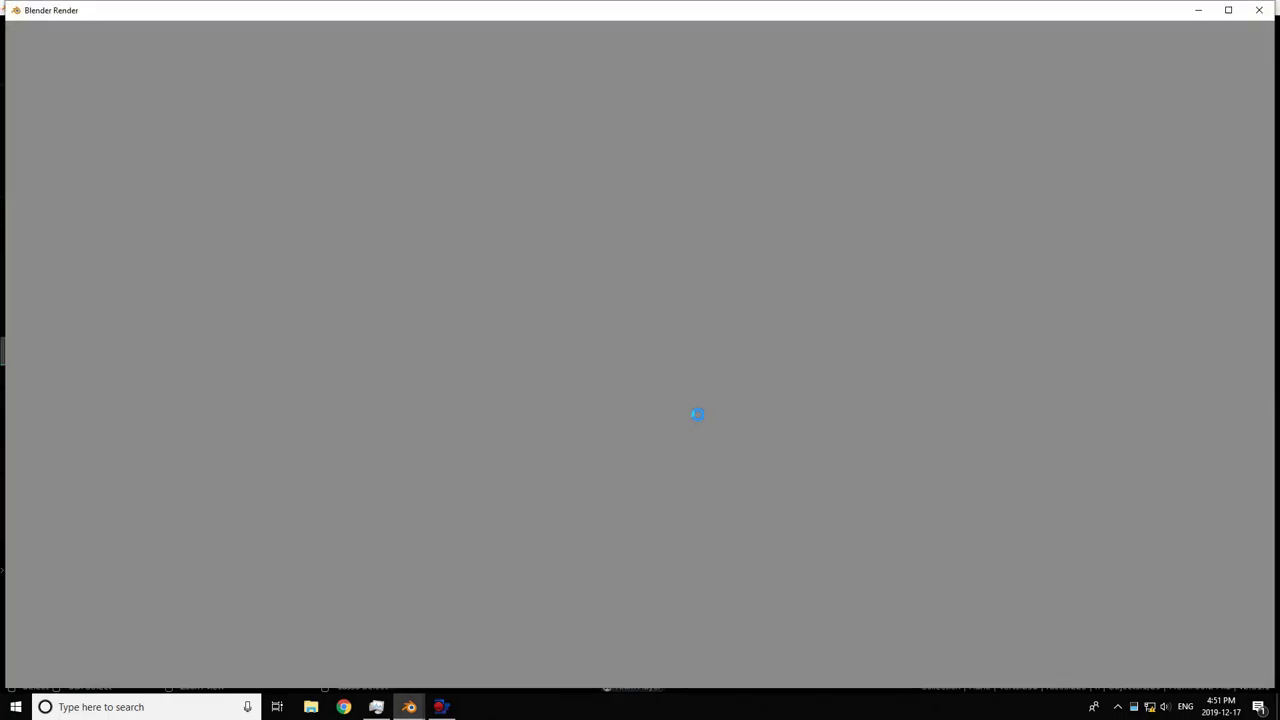
Return to the main Blender window, then open Notepad and close it, discarding the notes.
key("Escape")
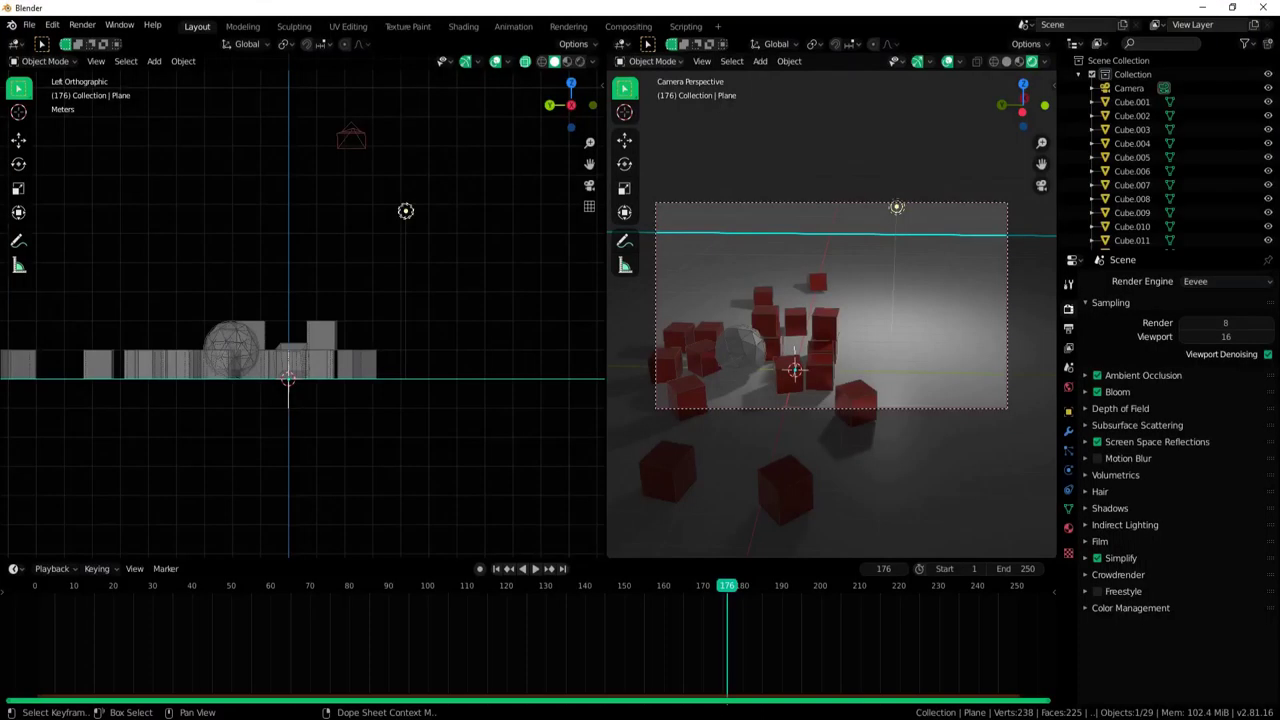
key("super")
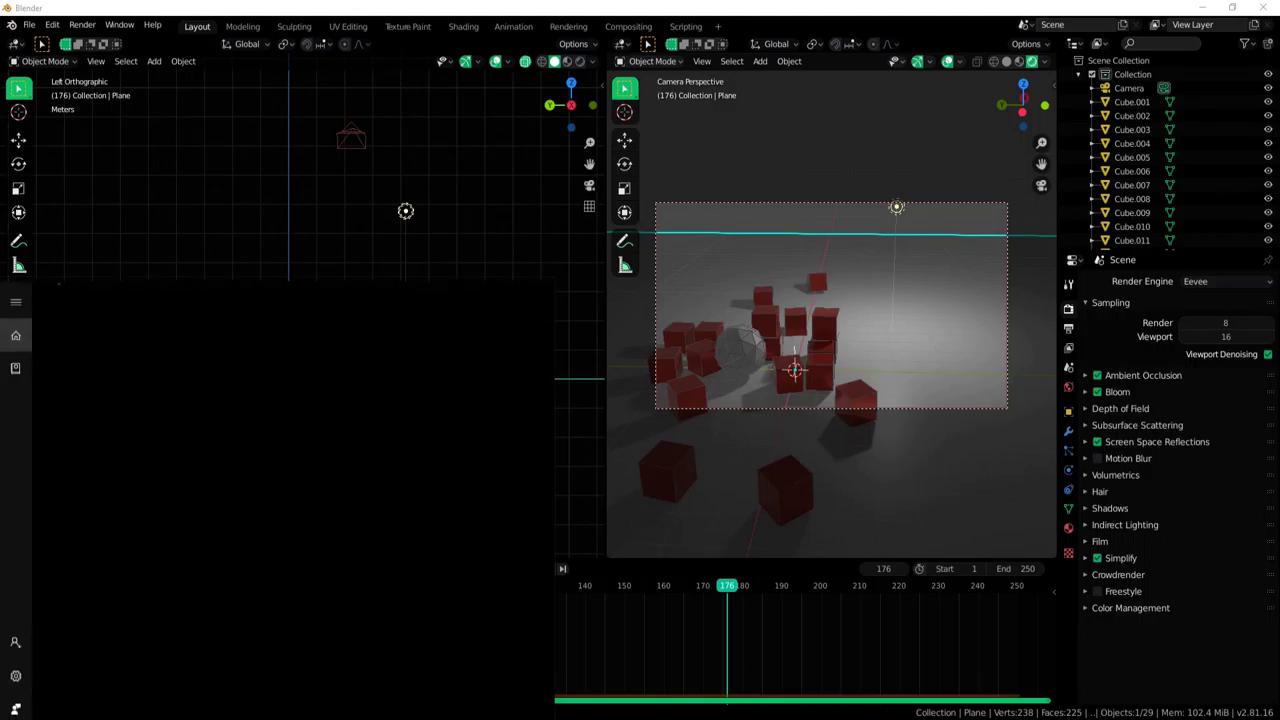
type("notepad")
key("Return")
type("Rendering is done")
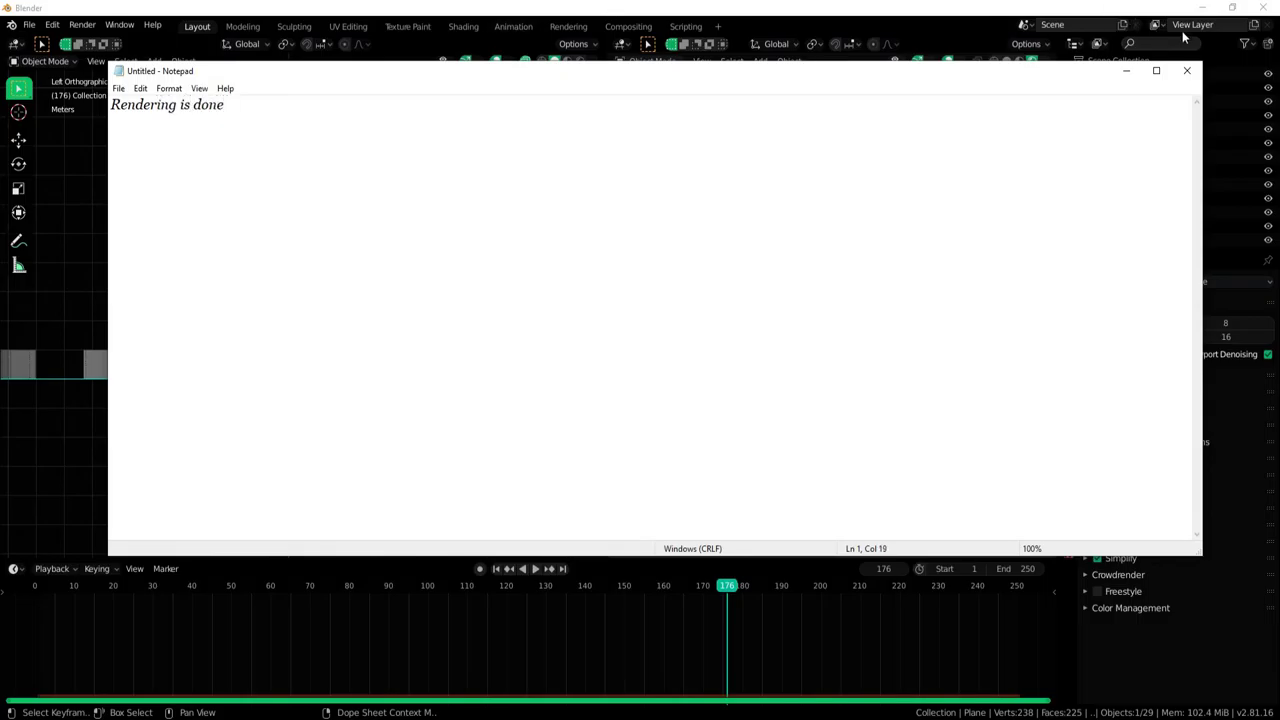
left_click(1187, 70)
left_click(661, 368)
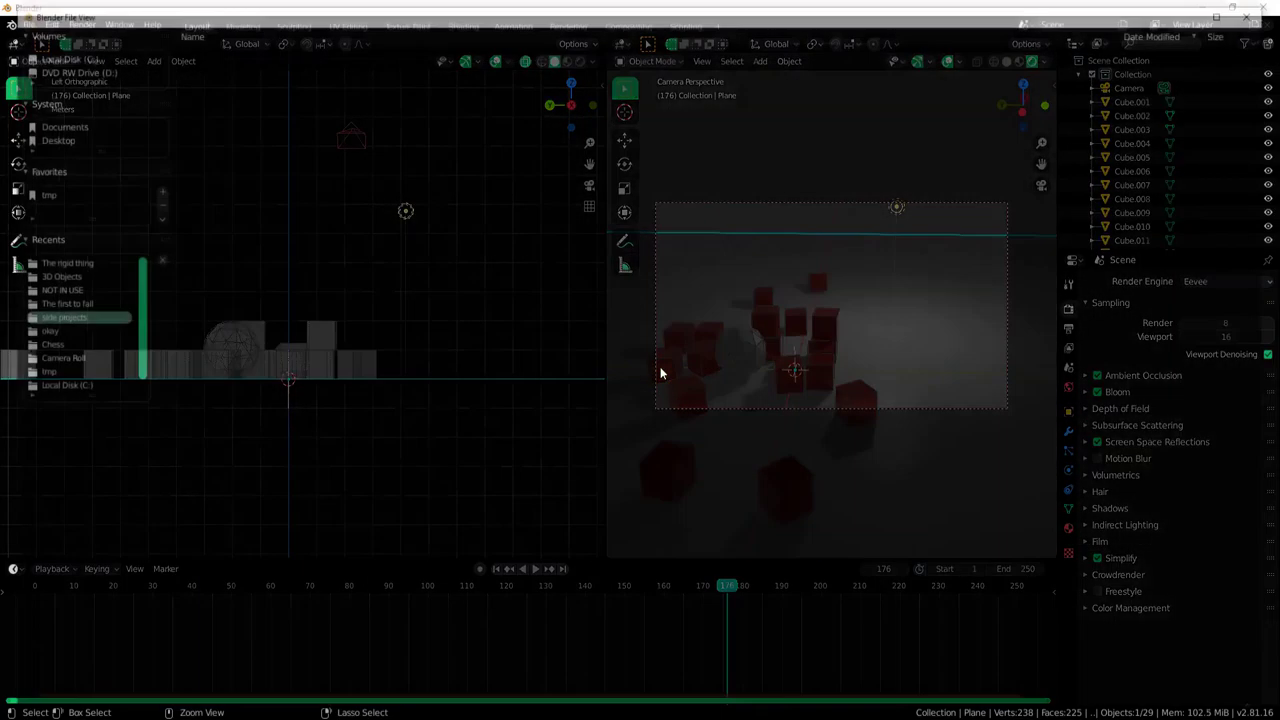
Save the scene as Tut.blend in the NOT IN USE folder, using thumbnail view.
key("ctrl+s")
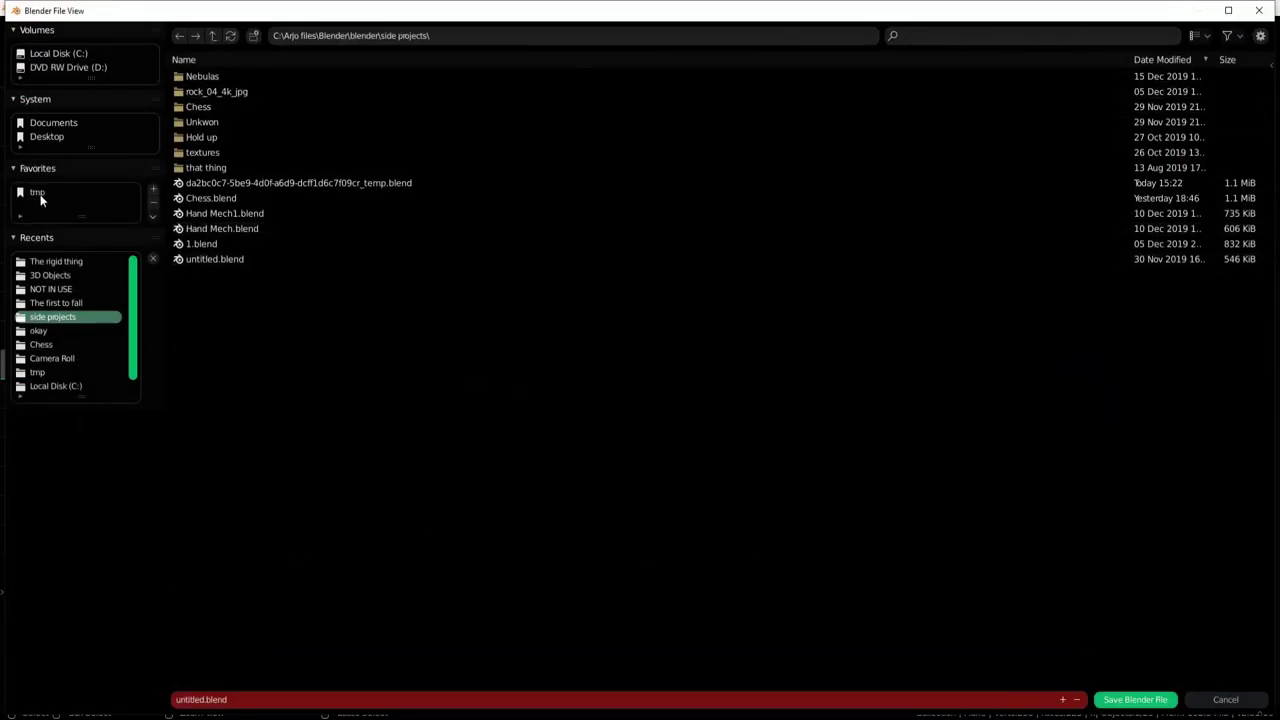
left_click(211, 36)
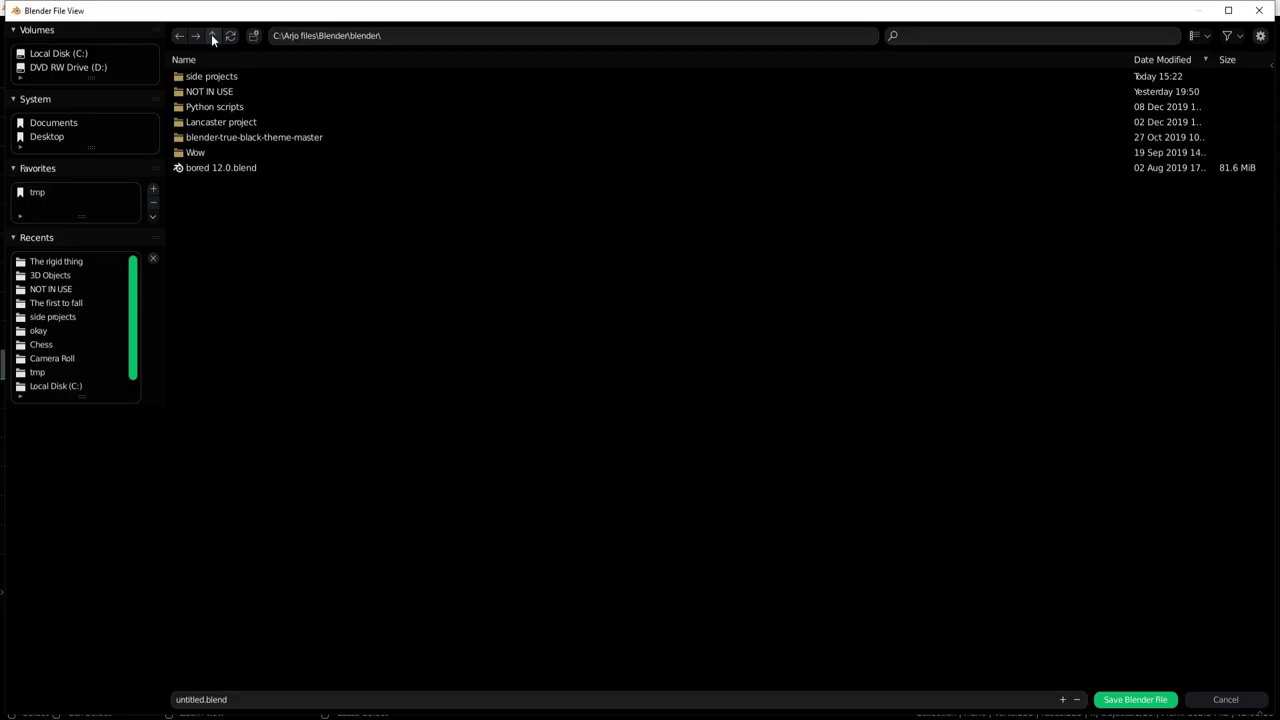
left_click(1196, 35)
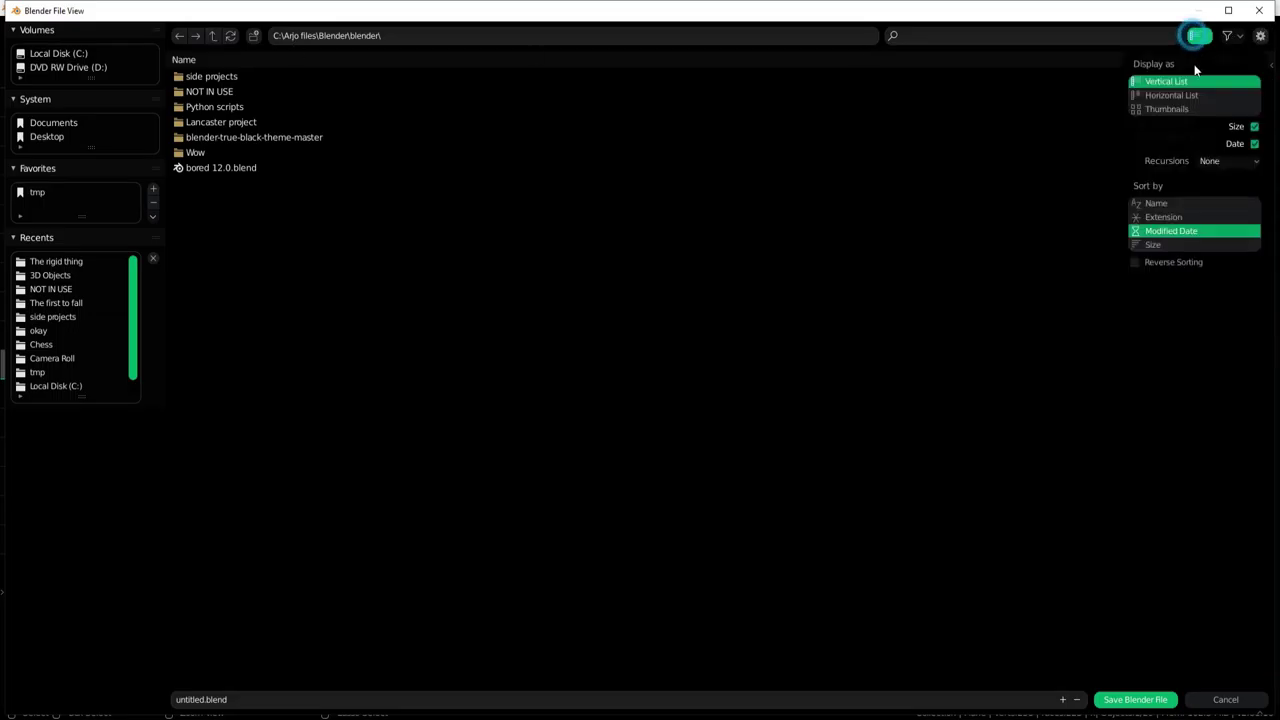
left_click(1160, 108)
double_click(330, 118)
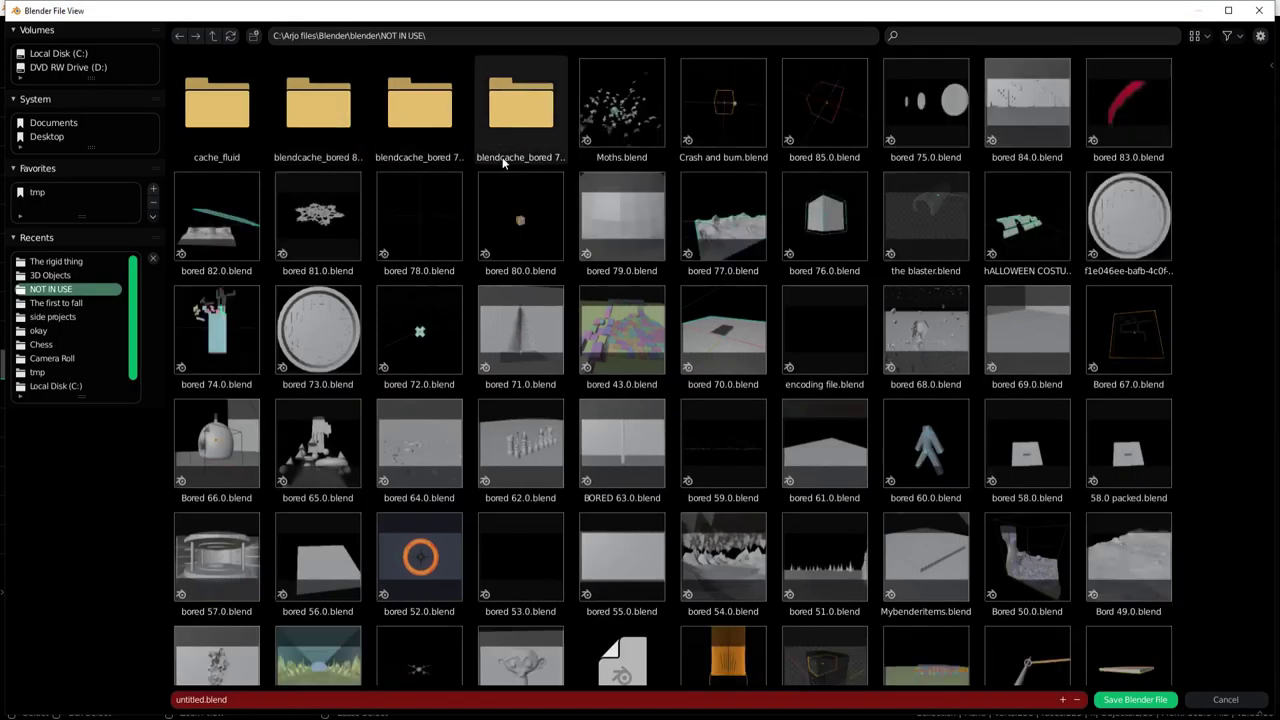
scroll(505, 165, "down", 4)
scroll(505, 179, "down", 5)
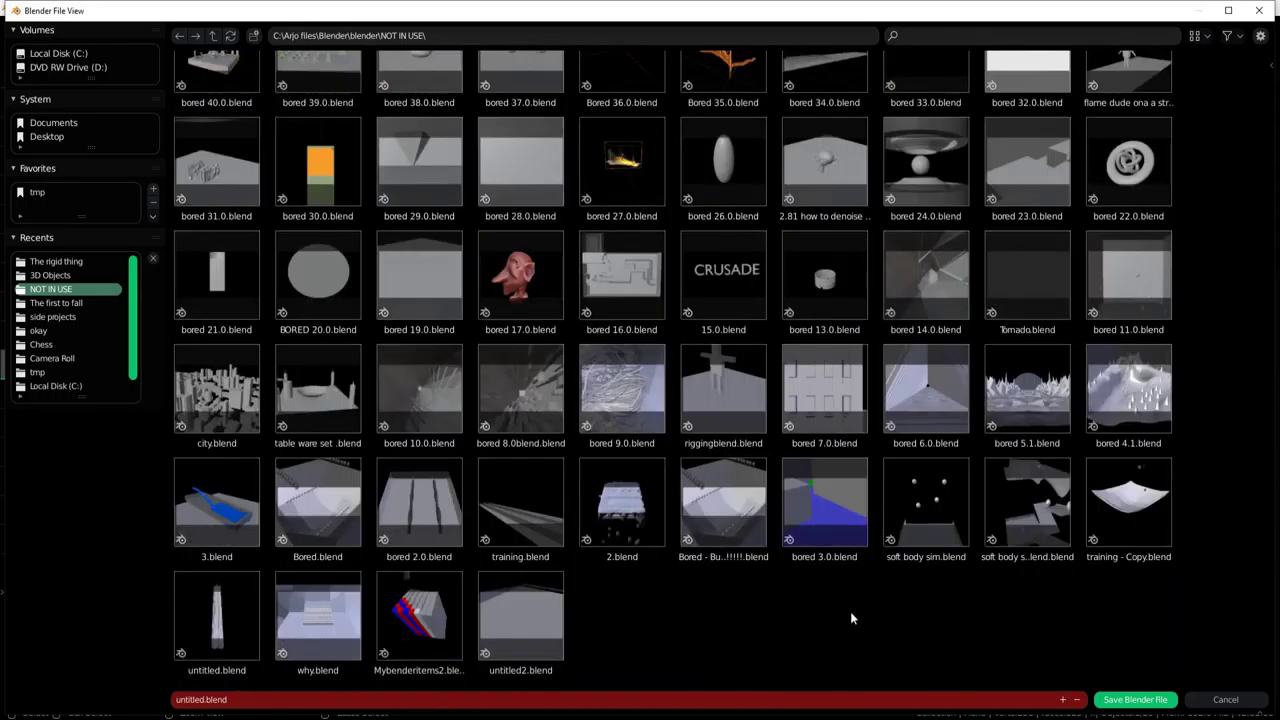
left_click(484, 703)
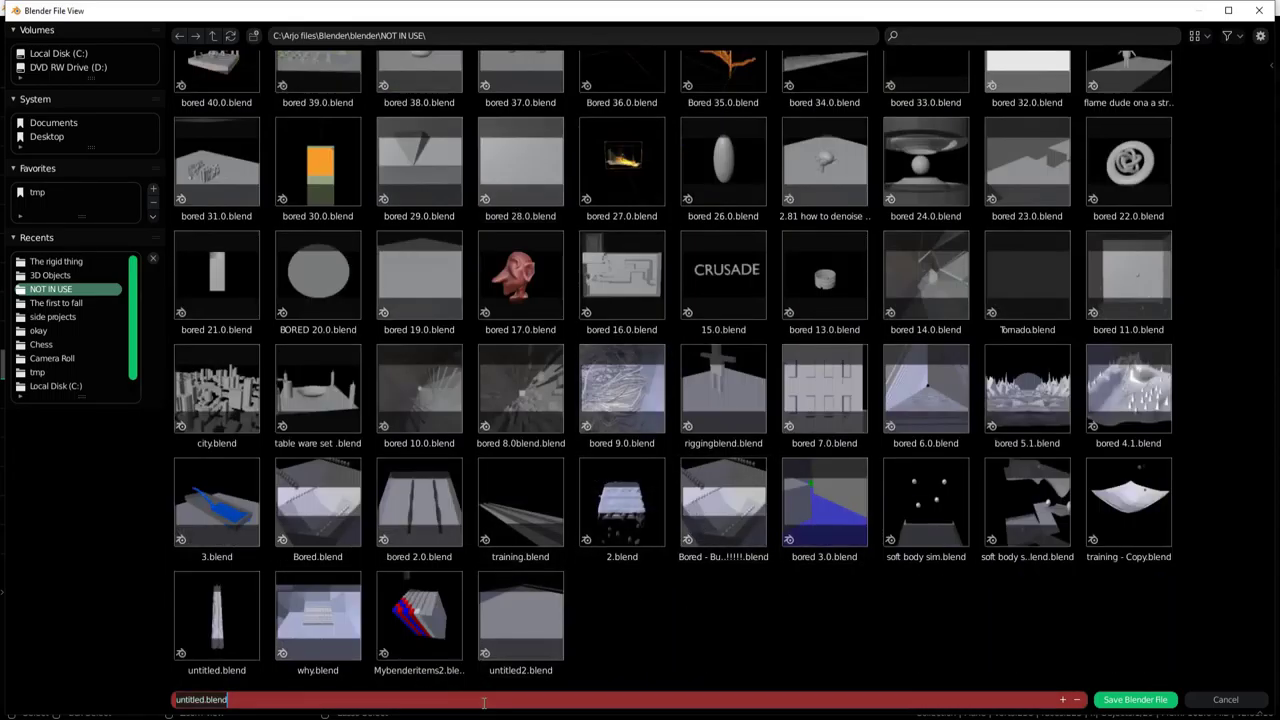
left_click(1138, 699)
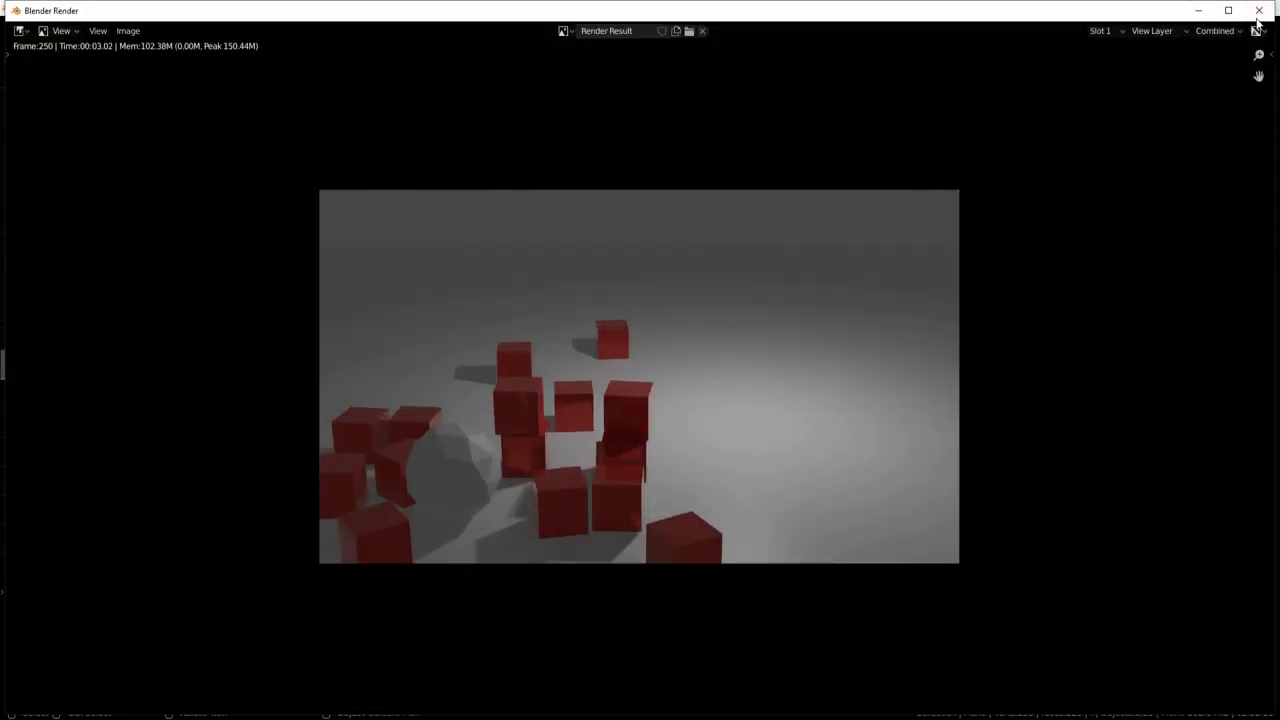
Close the finished render window and add a Video Editing workspace.
left_click(1259, 10)
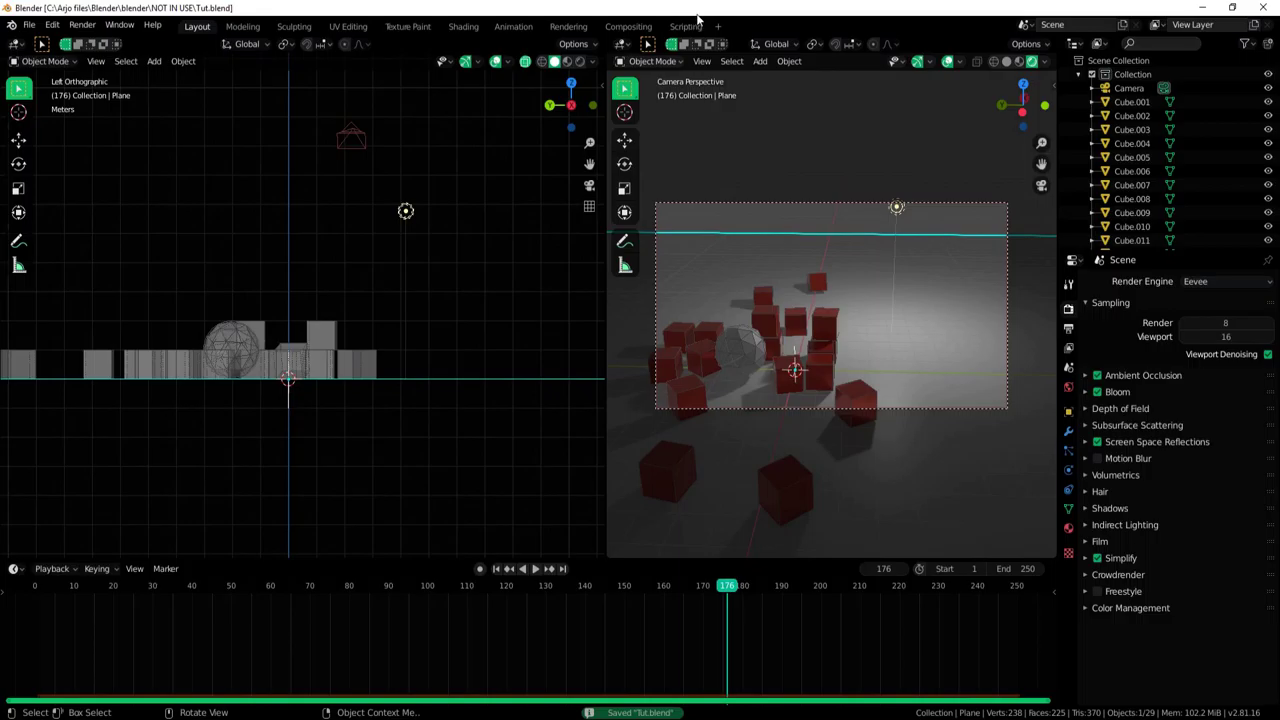
left_click(722, 27)
left_click(800, 121)
Add an Image/Sequence strip and browse to C:\tmp\okay\The rigid thing.
key("shift+a")
left_click(325, 492)
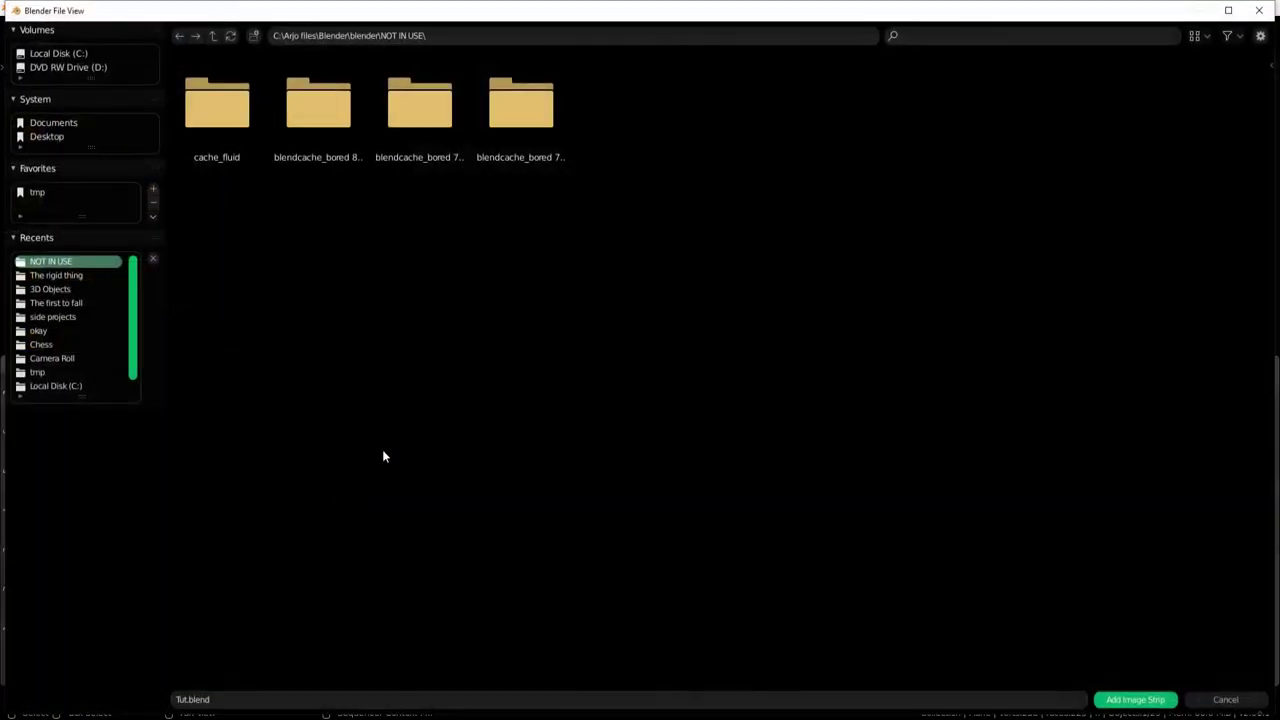
left_click(56, 197)
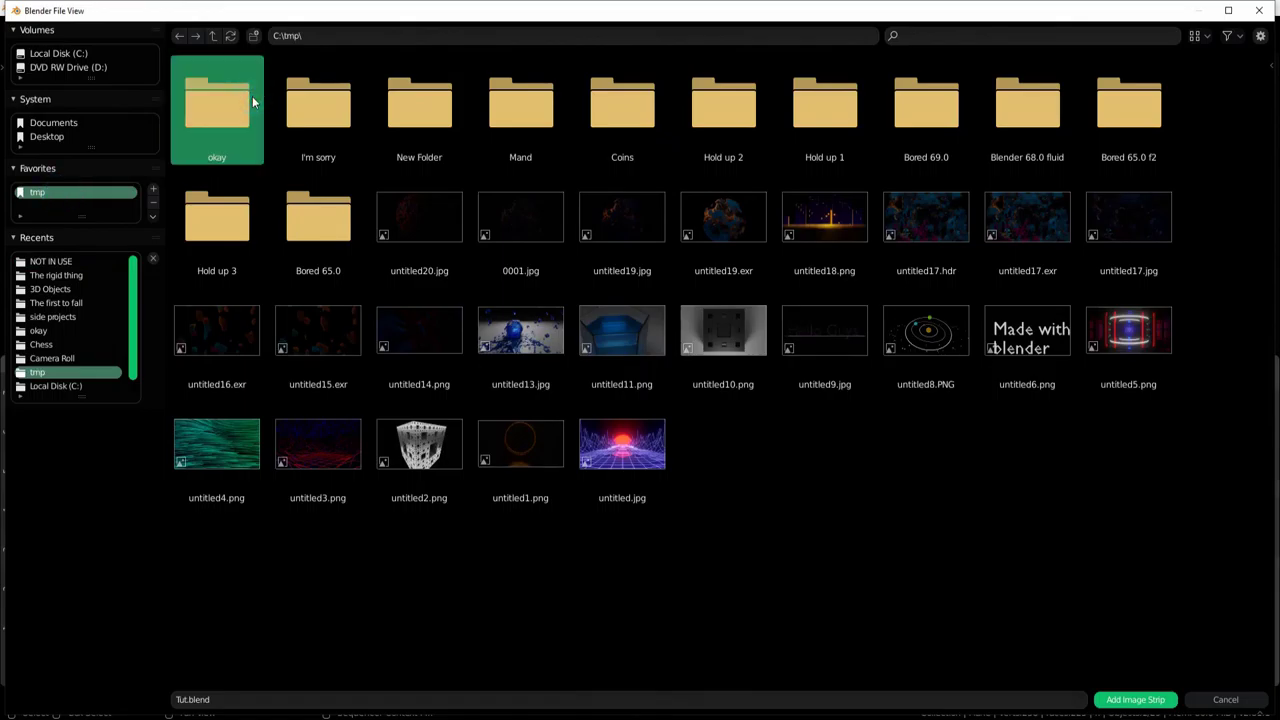
double_click(252, 96)
double_click(252, 96)
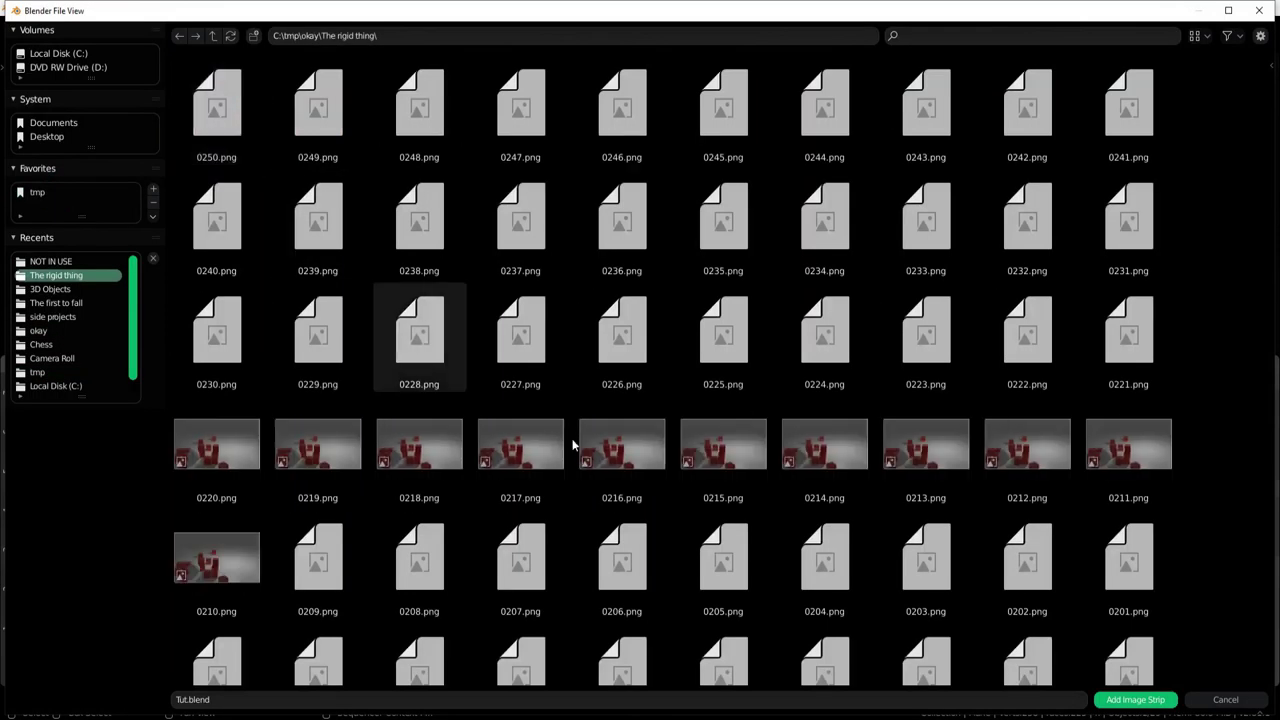
Select frames 0250.png through 0001.png and add them as an image strip.
left_click(216, 110)
scroll(990, 352, "down", 4)
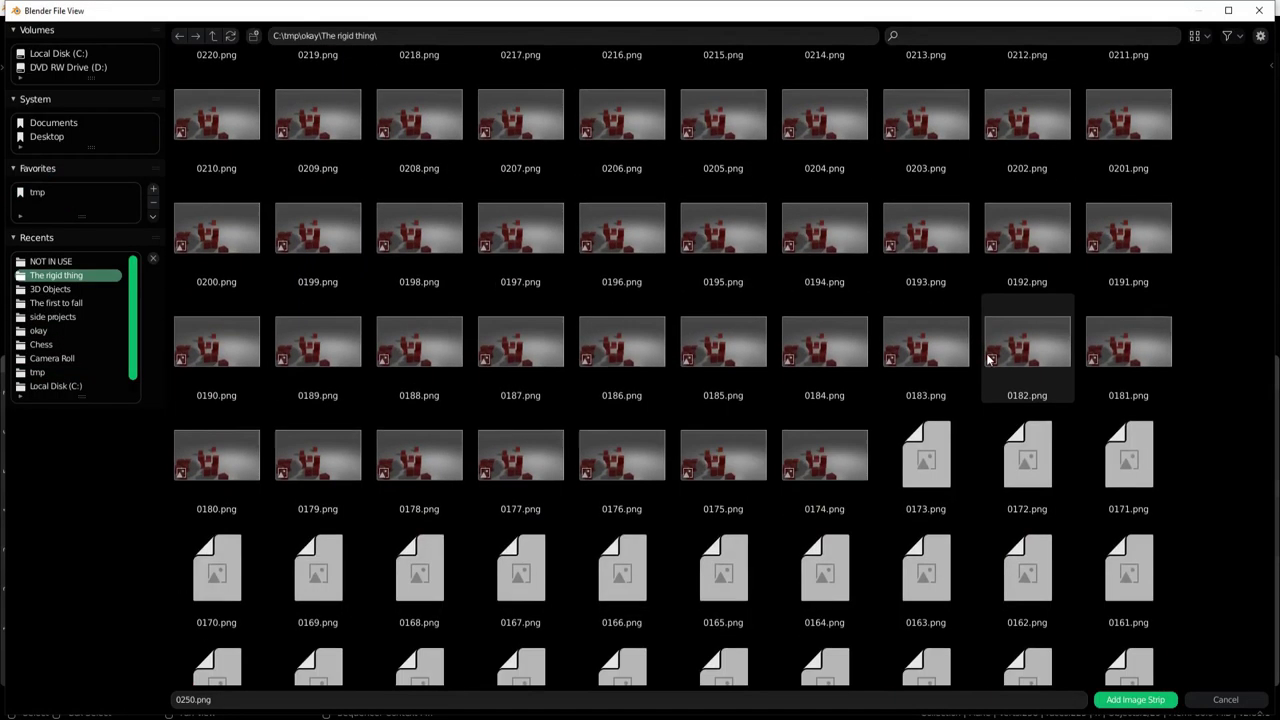
scroll(990, 352, "down", 4)
scroll(990, 352, "down", 2)
scroll(996, 350, "down", 3)
scroll(995, 350, "down", 3)
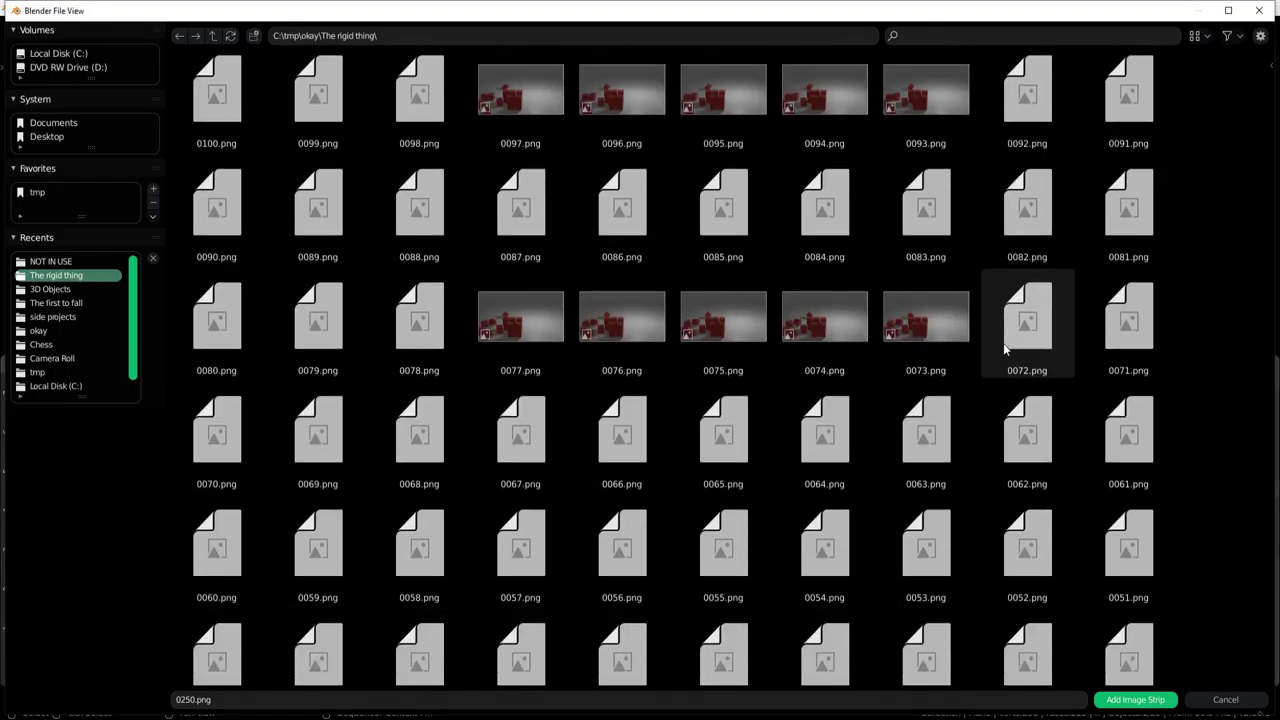
scroll(1002, 345, "down", 2)
scroll(1015, 330, "down", 2)
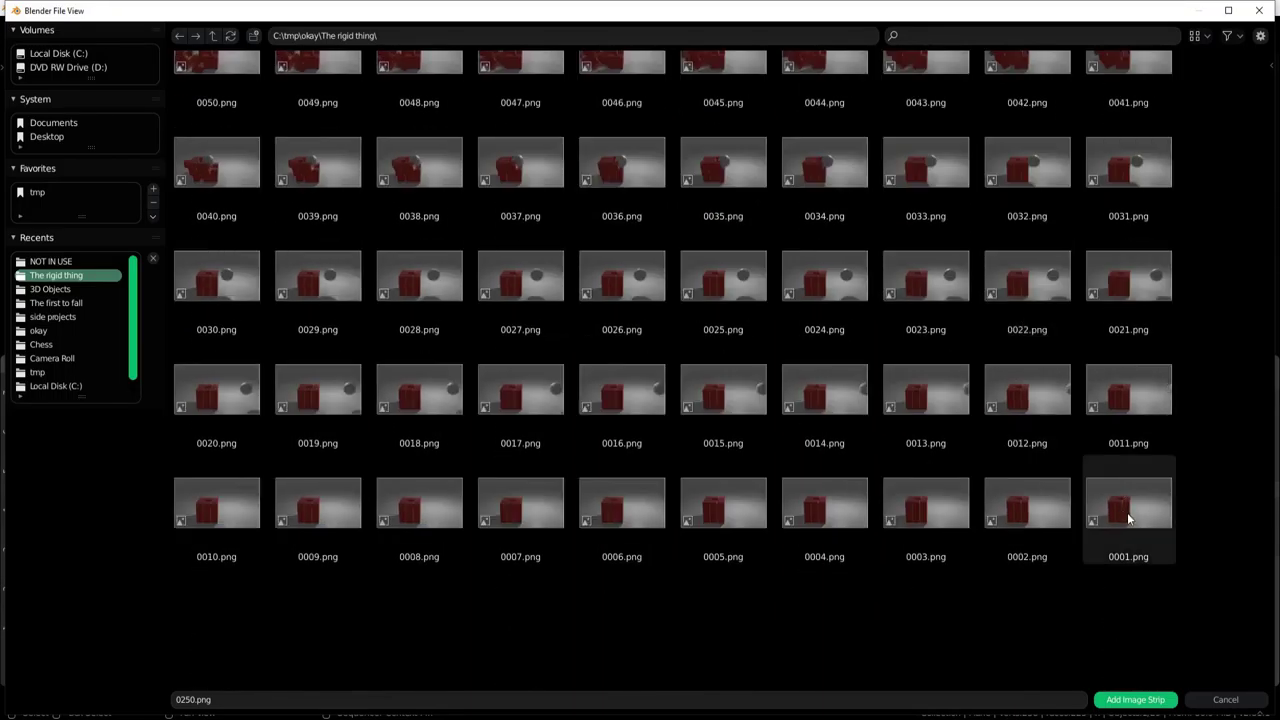
left_click(1126, 514, "shift")
left_click(1136, 700)
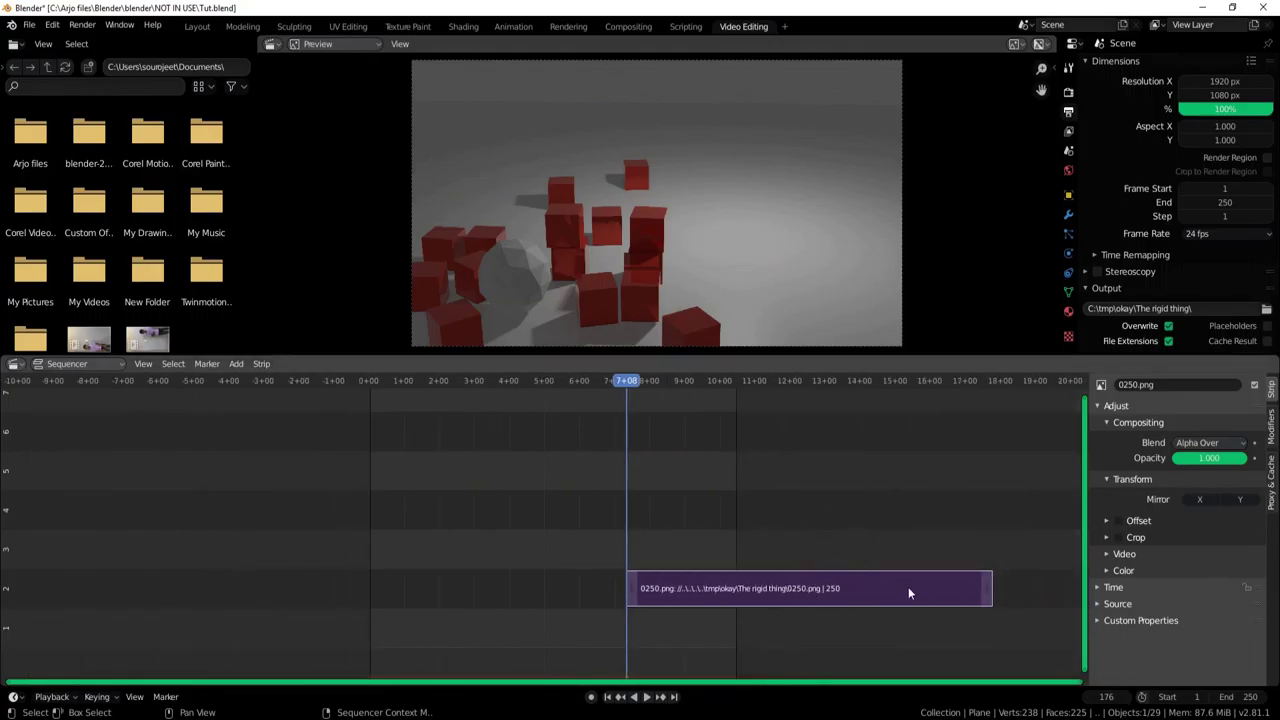
Slide the image strip to the start of the timeline and fit it in view.
key("h")
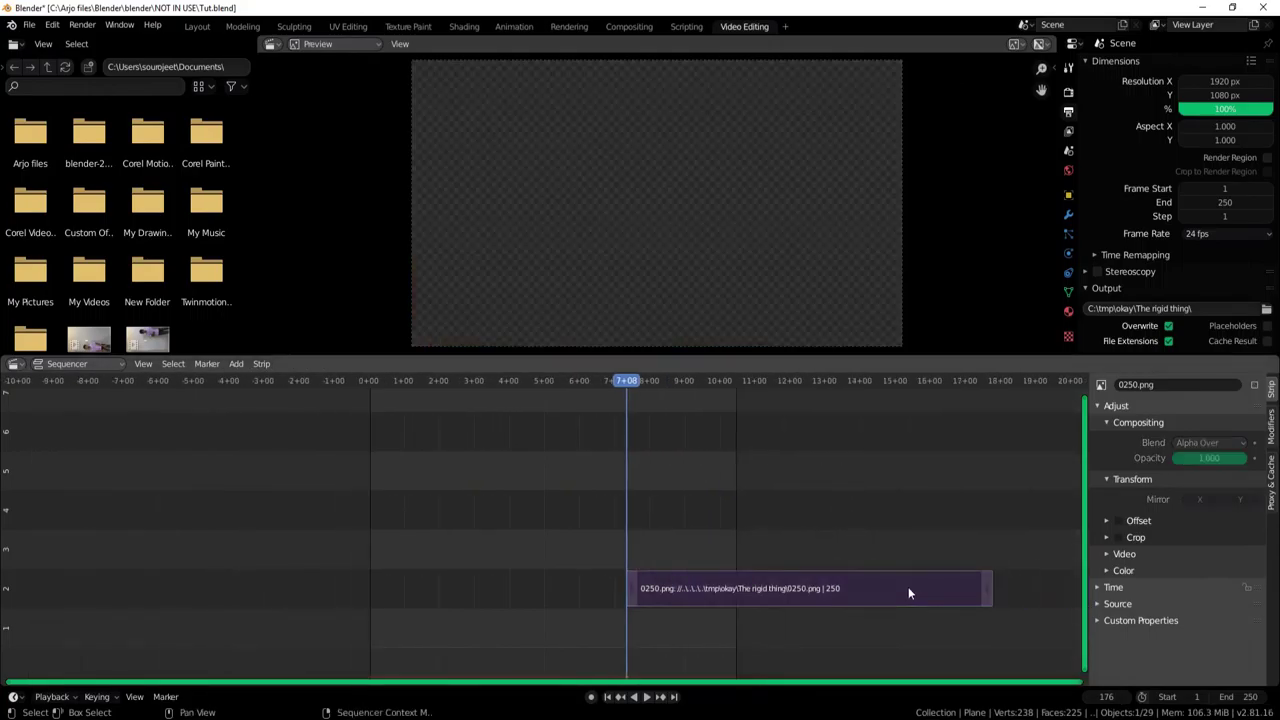
key("alt+h")
key("g")
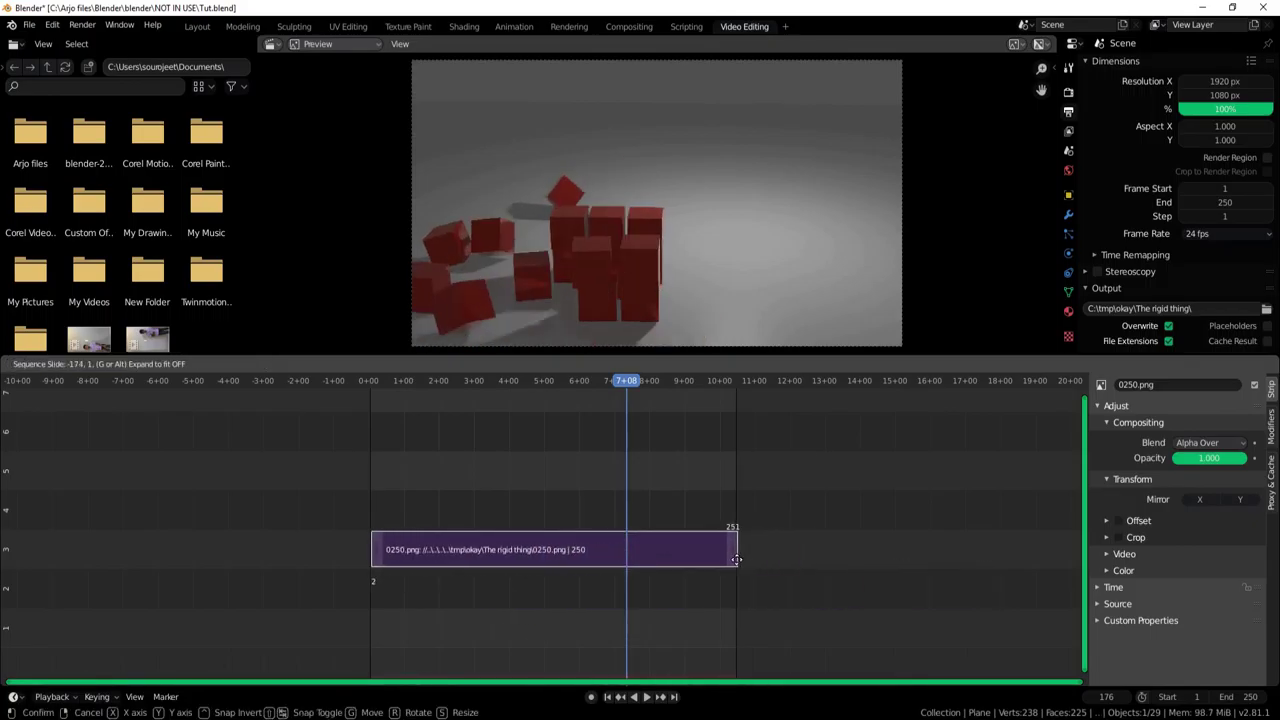
left_click(726, 559)
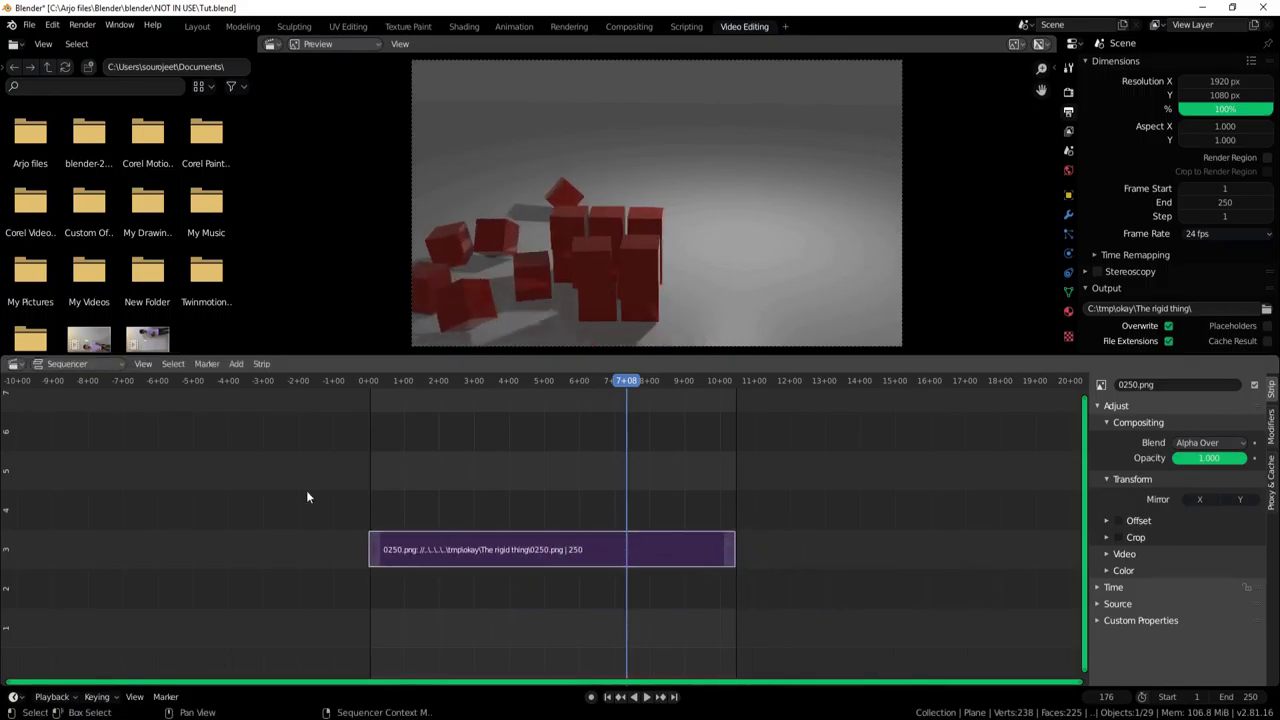
key("Home")
scroll(1228, 272, "down", 3)
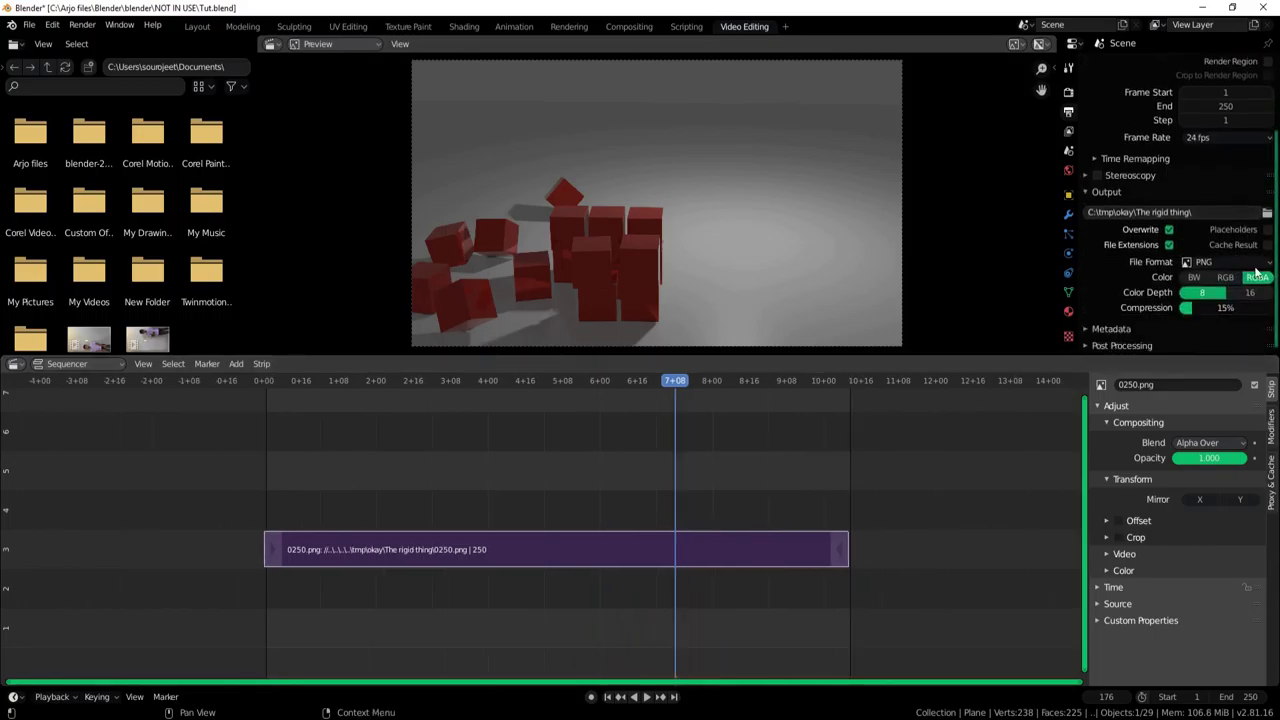
Set output to FFmpeg video, h264 in MP4, Lossless quality, Realtime speed, and render the animation.
left_click(1254, 262)
left_click(1227, 343)
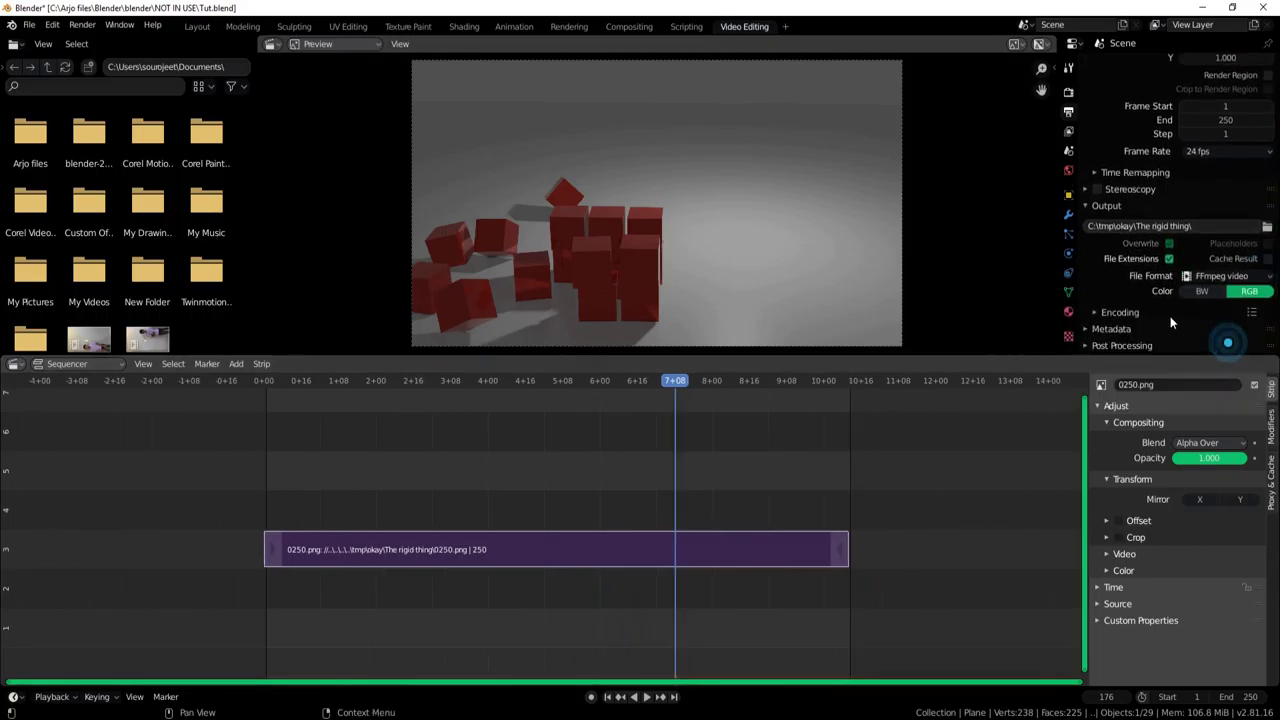
scroll(1200, 250, "down", 4)
left_click(1251, 147)
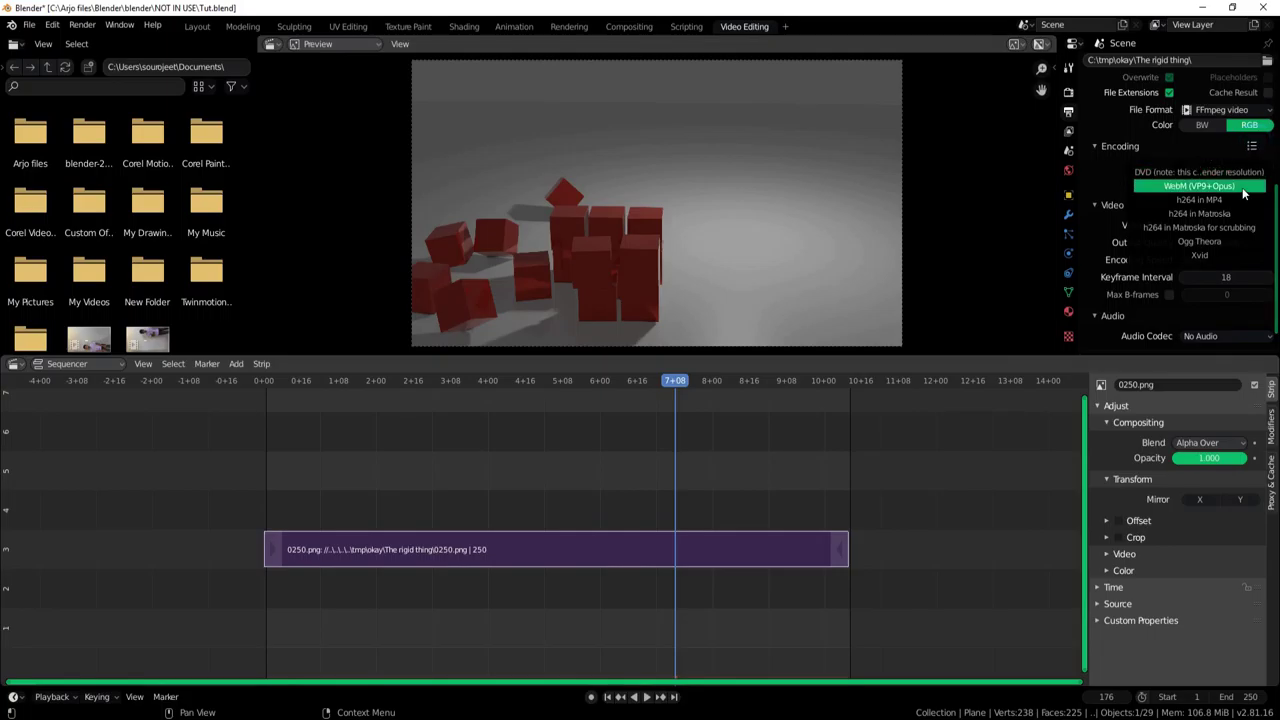
left_click(1199, 200)
left_click(1212, 242)
left_click(1205, 258)
left_click(1224, 258)
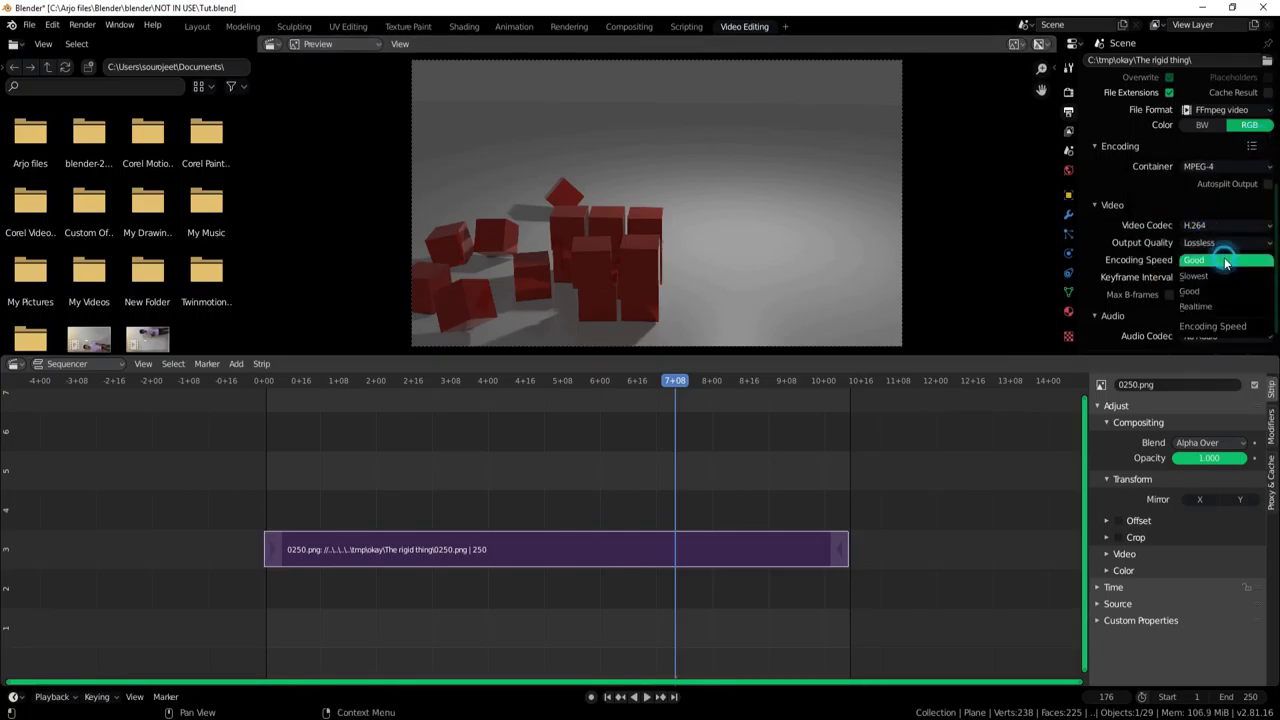
left_click(1206, 308)
key("ctrl+F12")
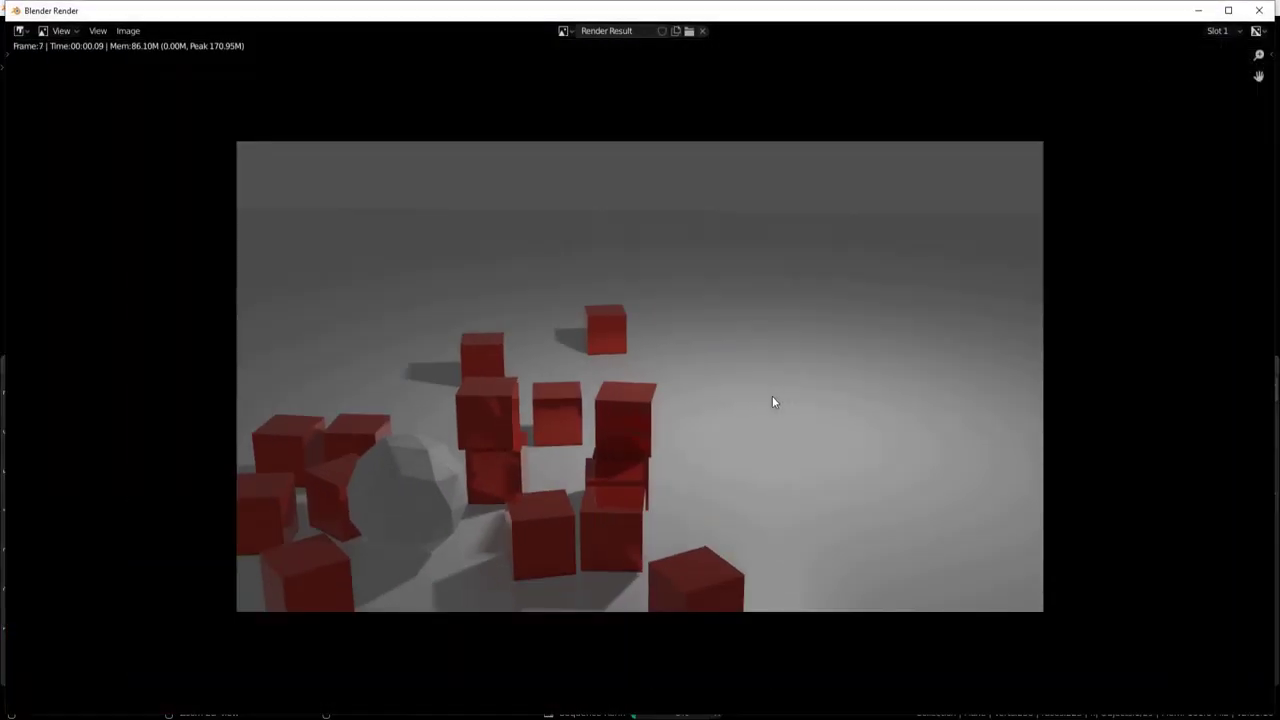
Close the render window and enable Reverse Frames in the strip's Video settings.
left_click(1259, 14)
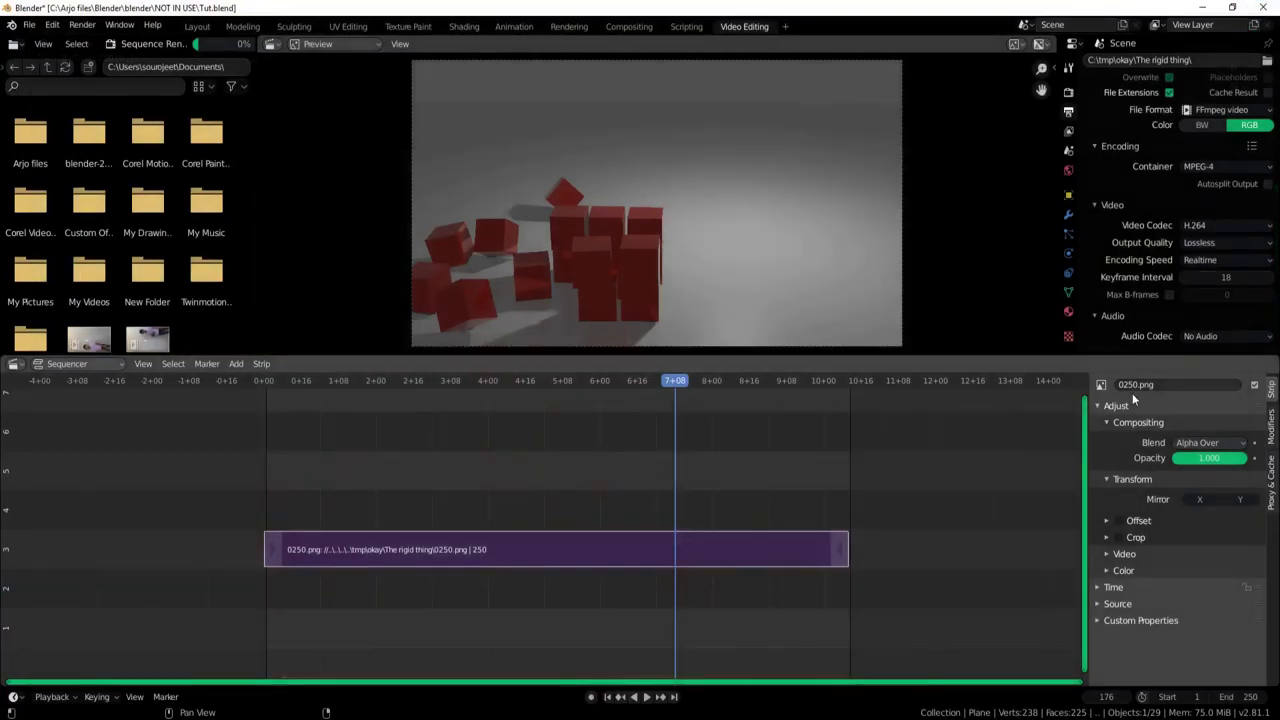
left_click(1125, 555)
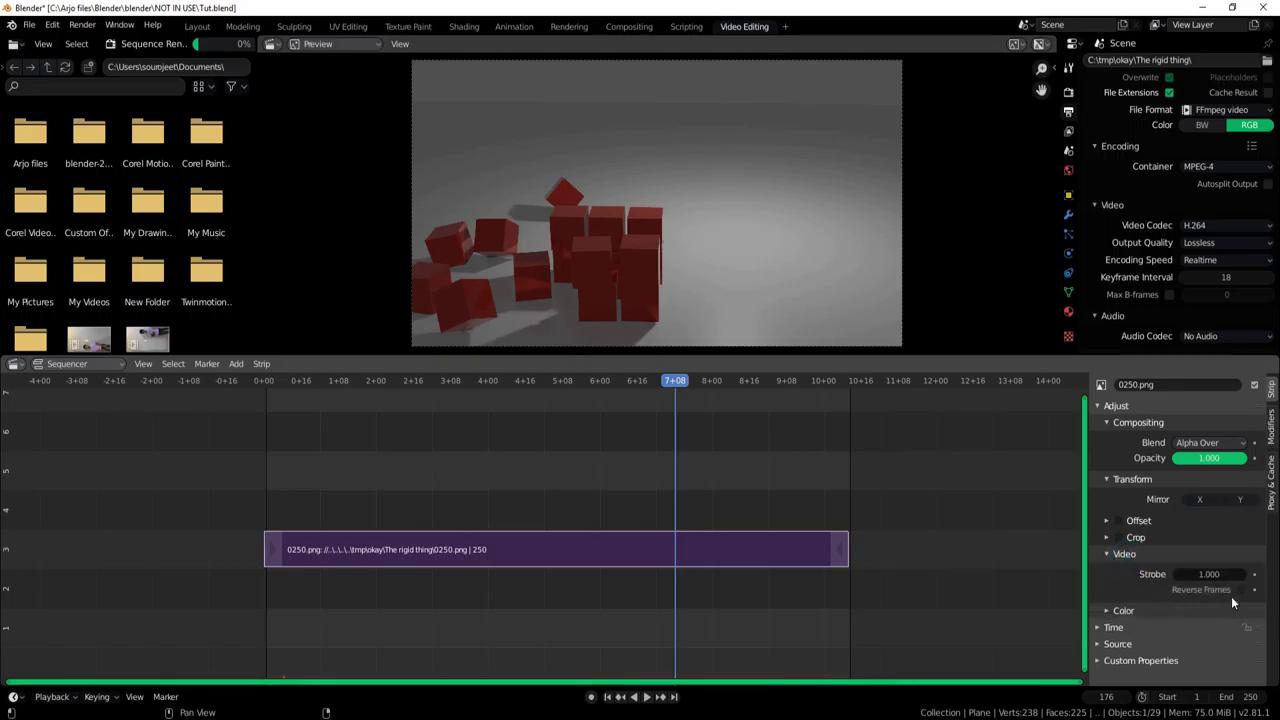
left_click(1241, 589)
Preview the reversed playback, scrub the playhead, then render the reversed animation with Ctrl+F12.
left_click(645, 697)
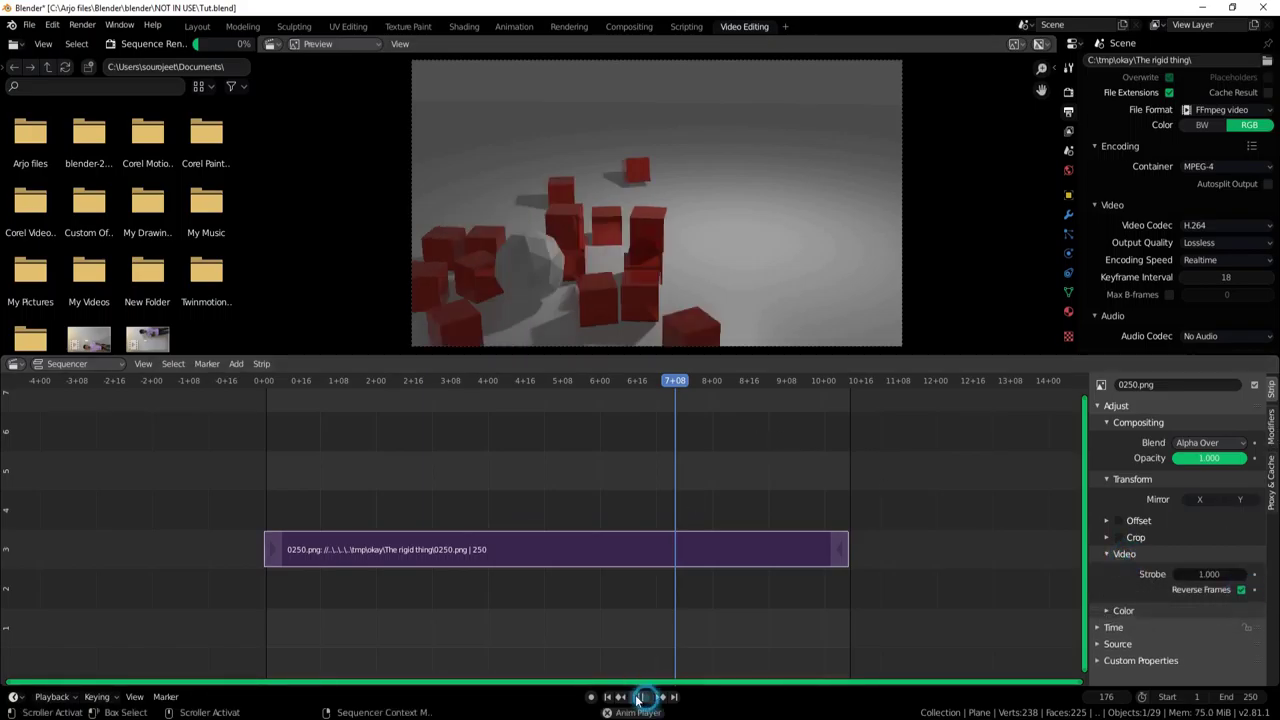
left_click(610, 697)
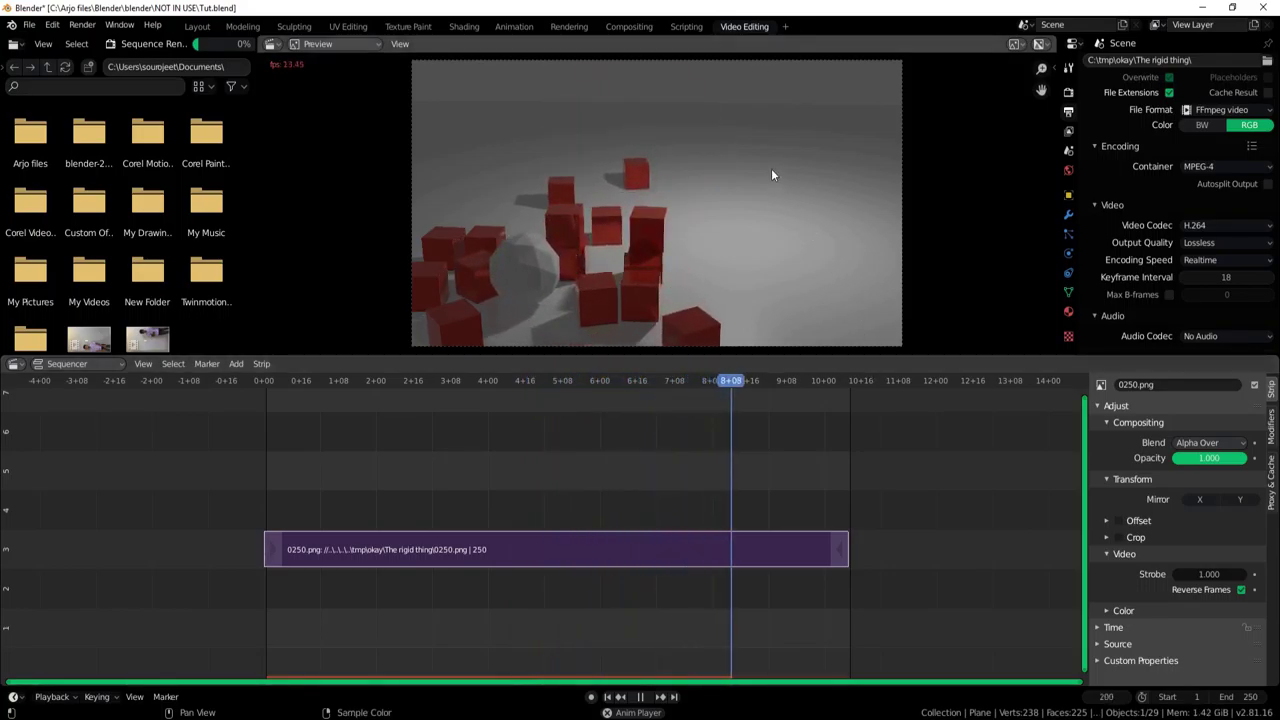
left_click(237, 381)
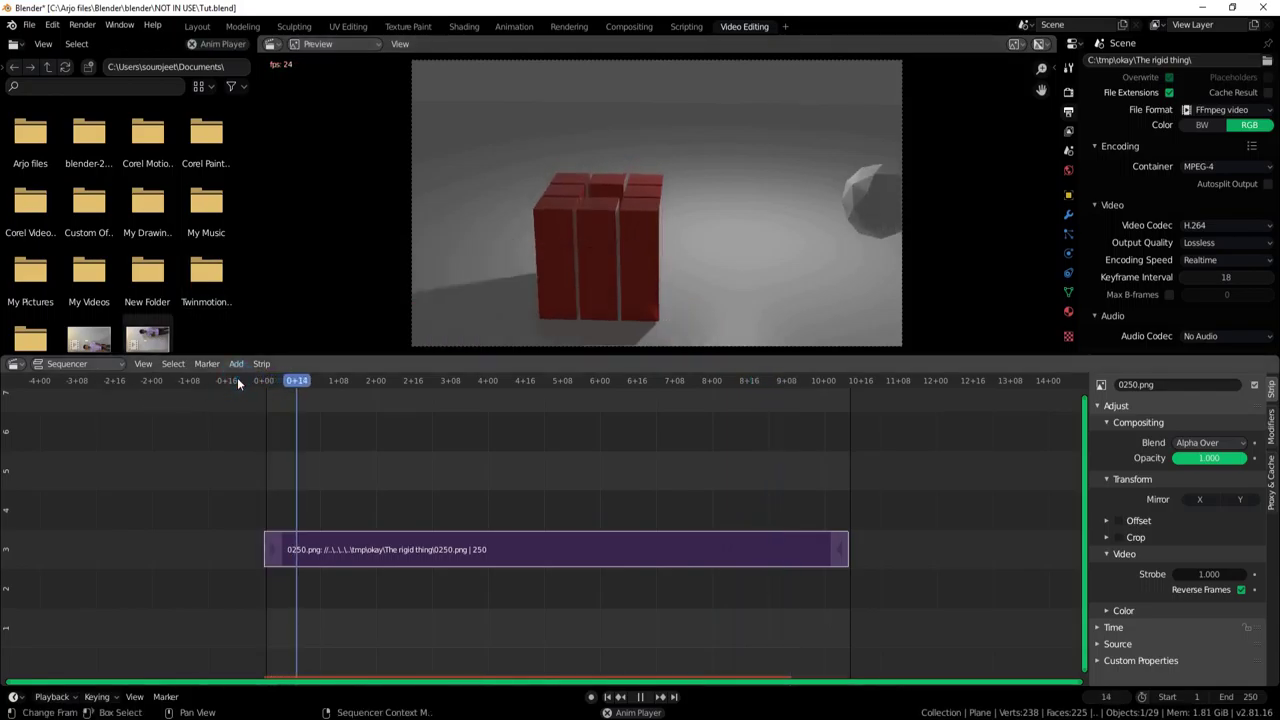
left_click(756, 377)
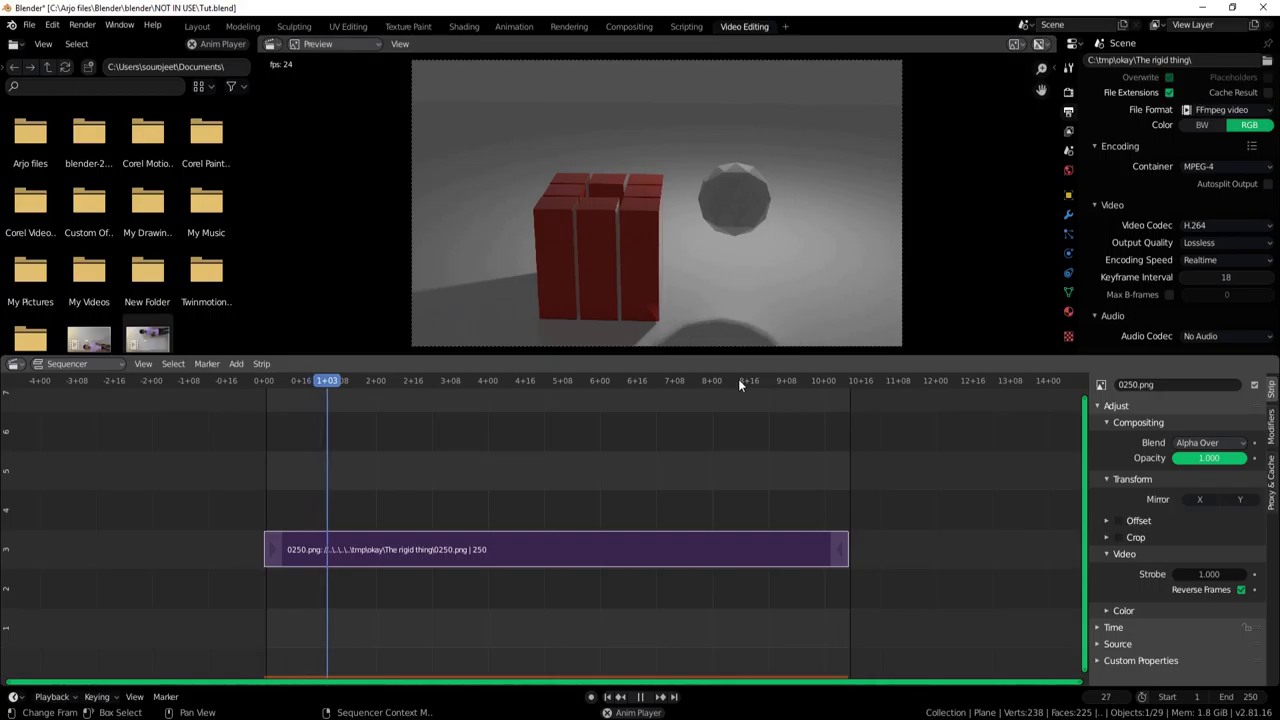
key("ctrl+F12")
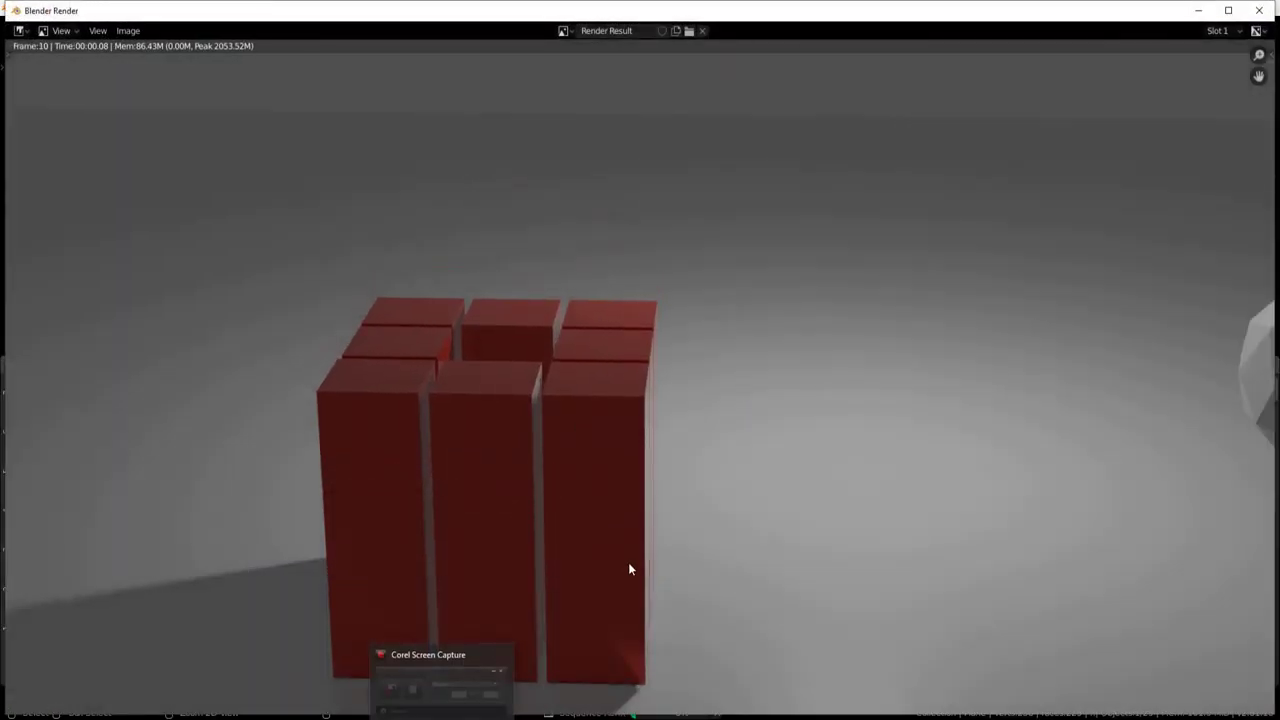
Check CPU usage and running processes in Task Manager during the render, then return to the render window.
scroll(605, 534, "down", 1)
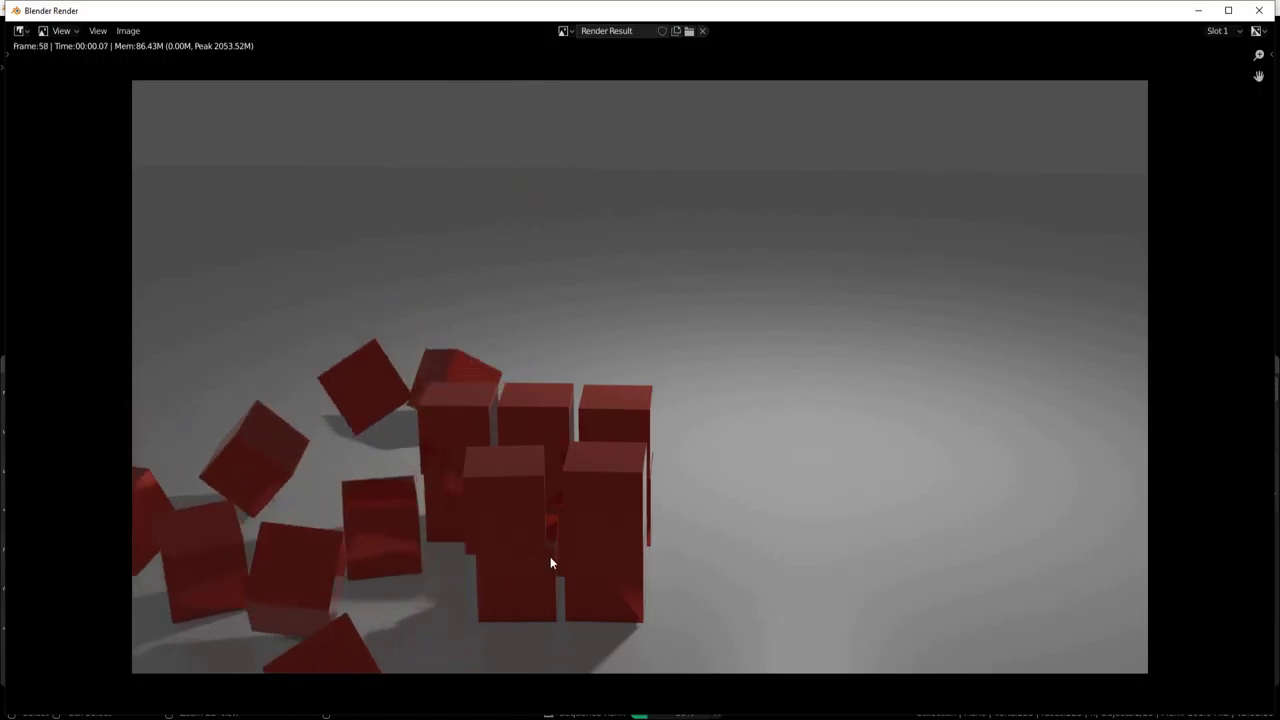
key("alt+Tab")
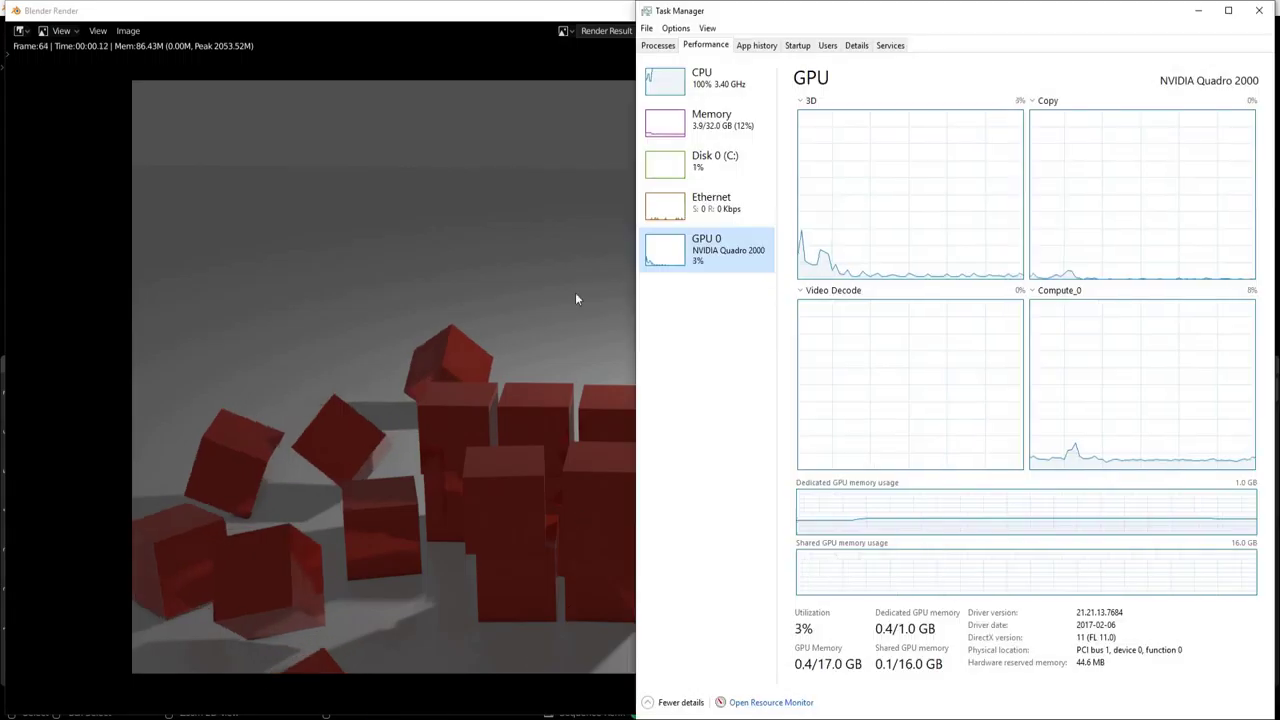
left_click(668, 82)
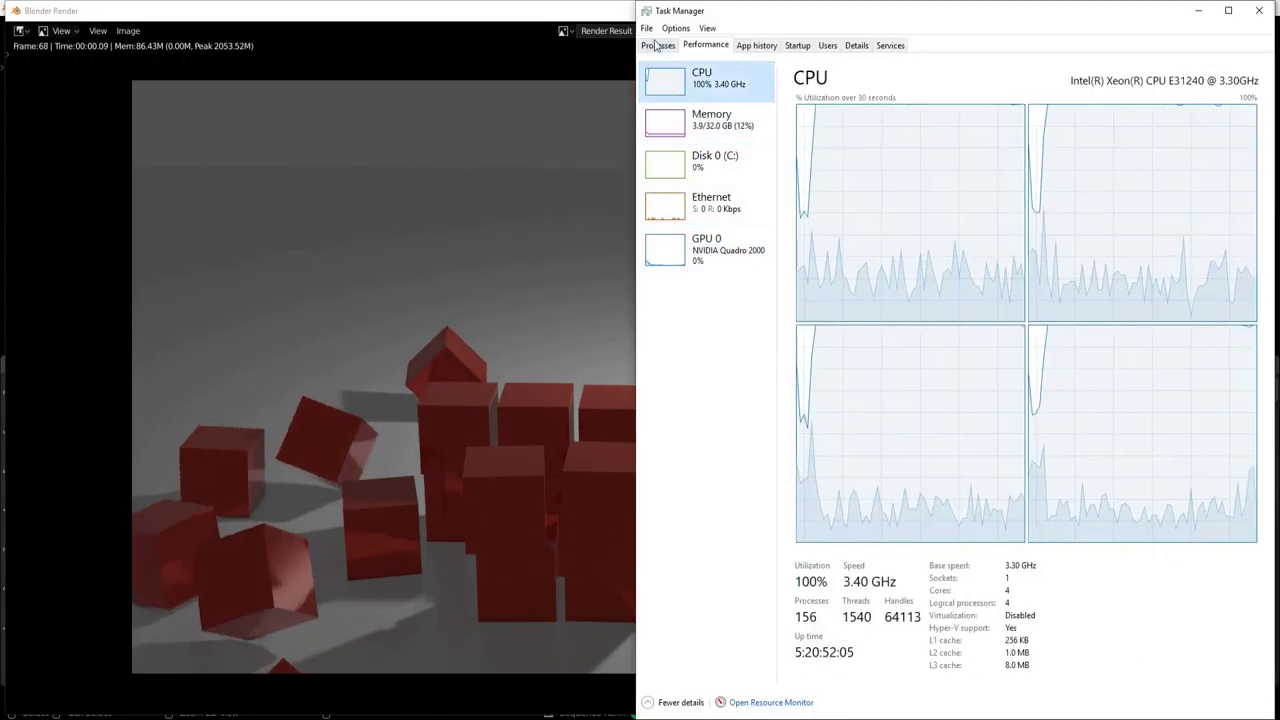
left_click(657, 45)
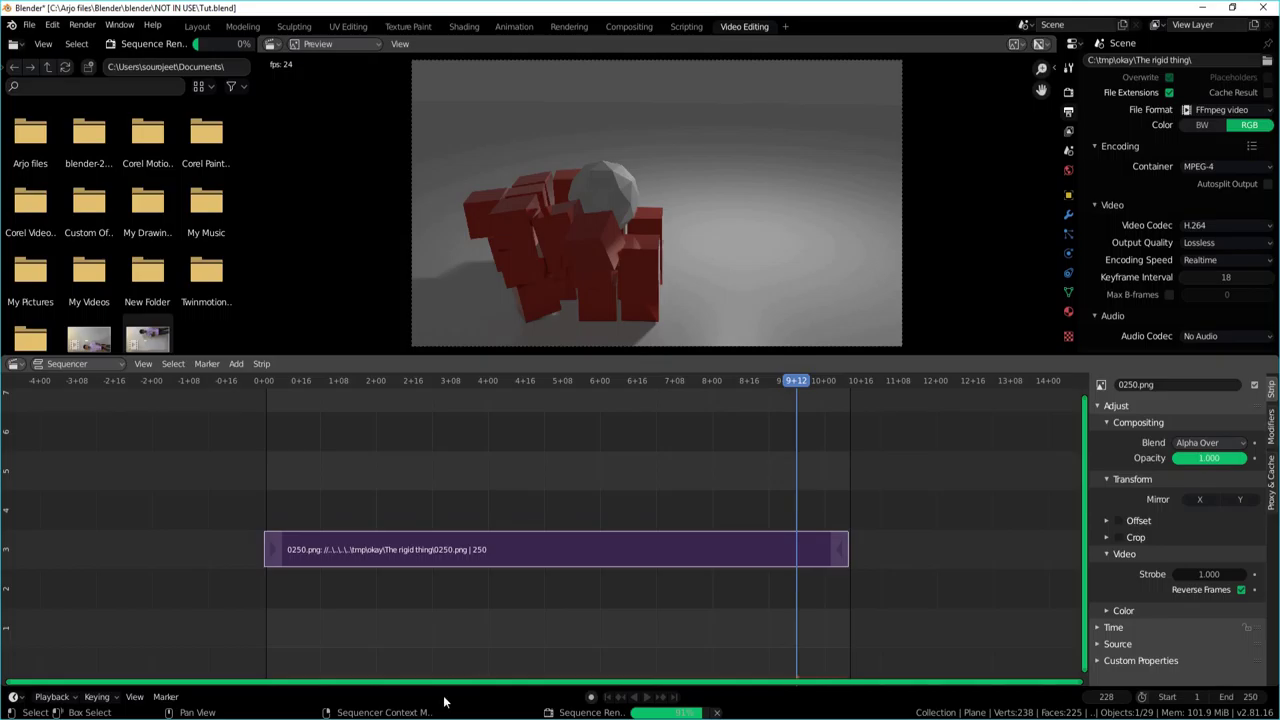
left_click(461, 673)
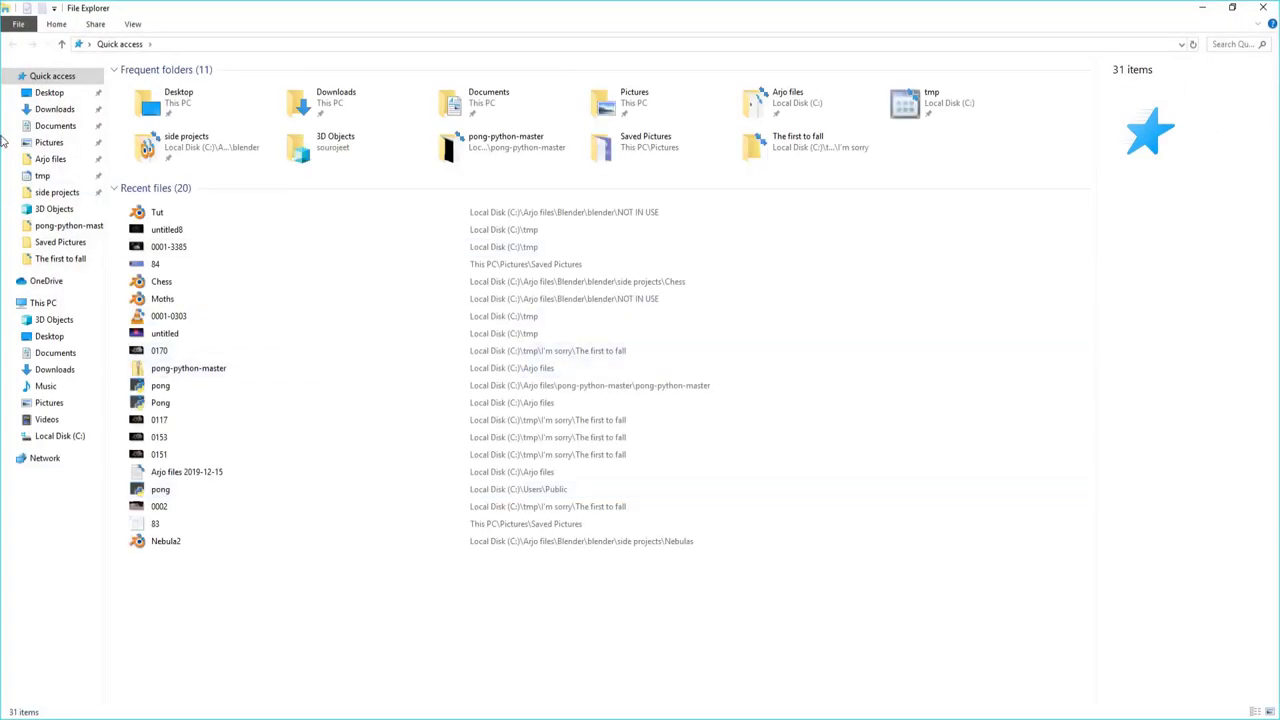
Browse tmp > okay > The rigid thing and open 0001-0250.mp4 in VLC.
left_click(45, 176)
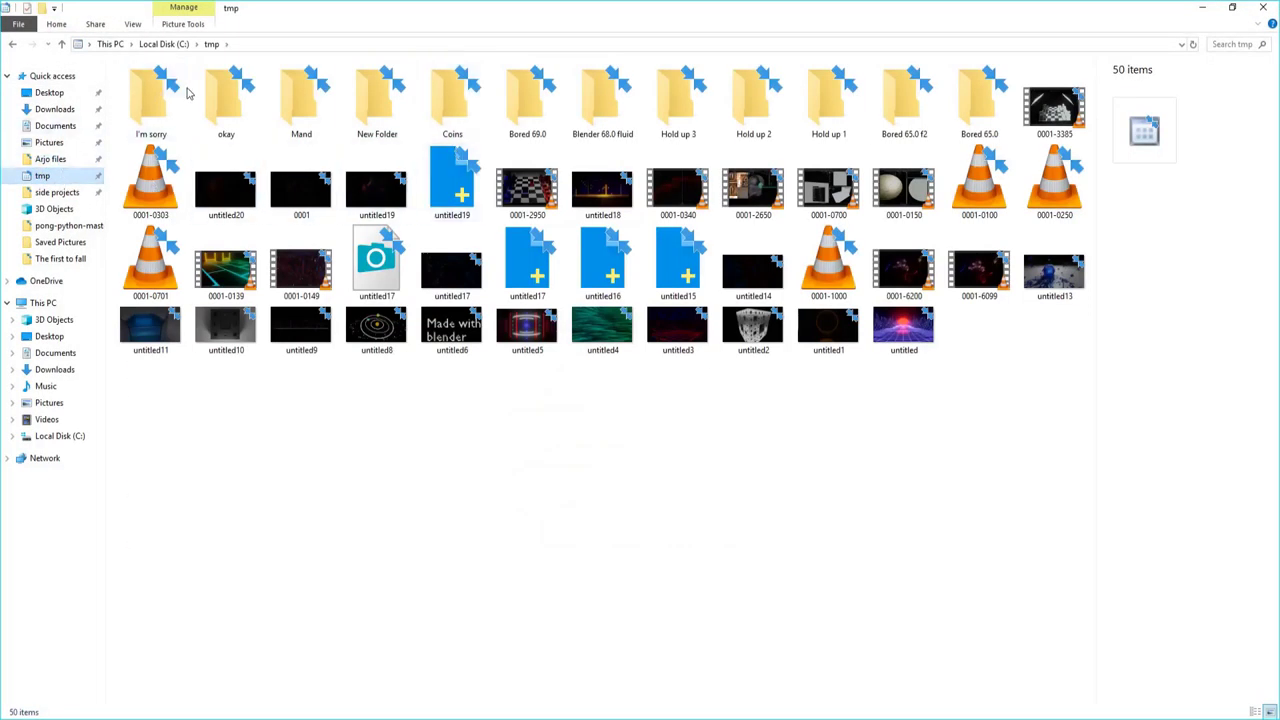
double_click(226, 100)
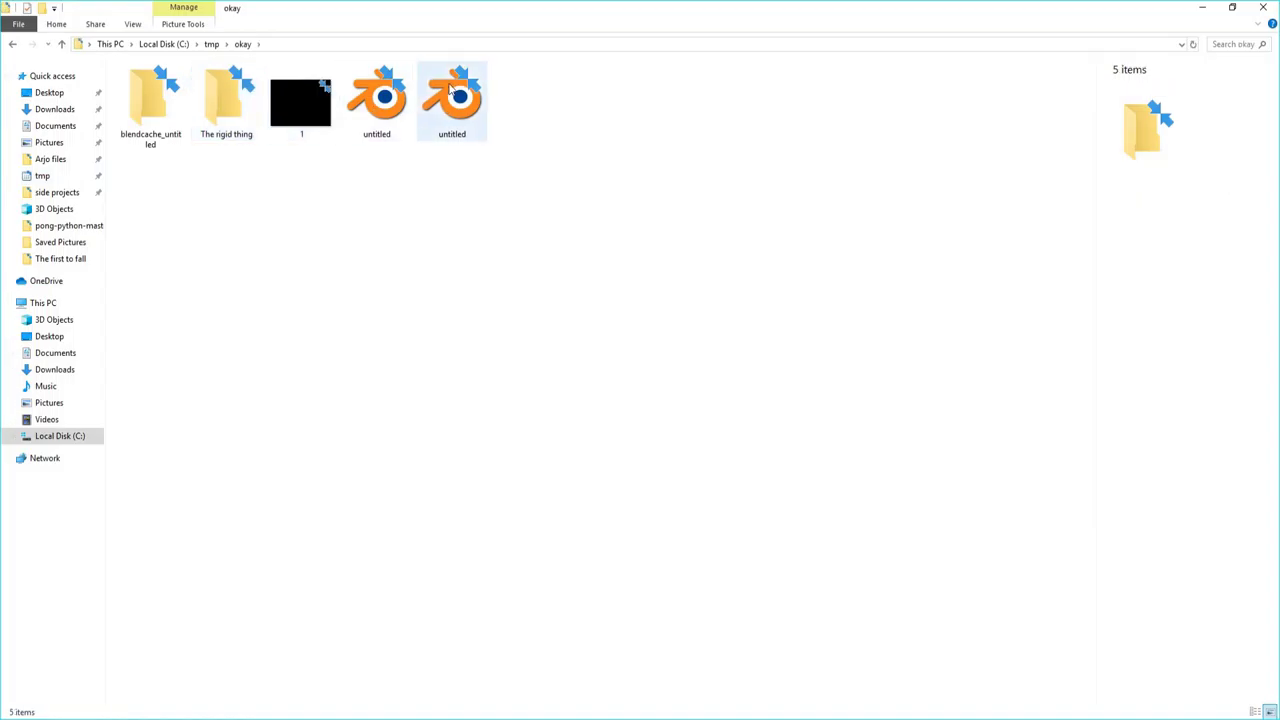
double_click(228, 98)
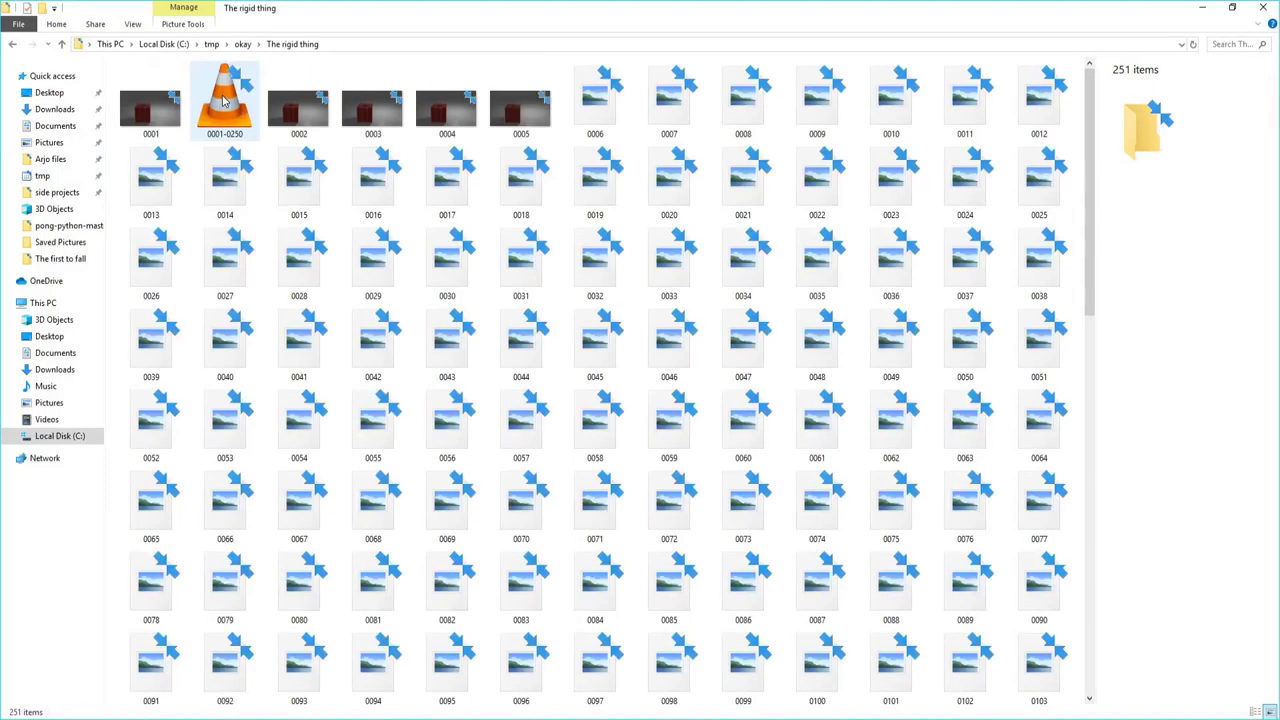
left_click(244, 45)
double_click(222, 92)
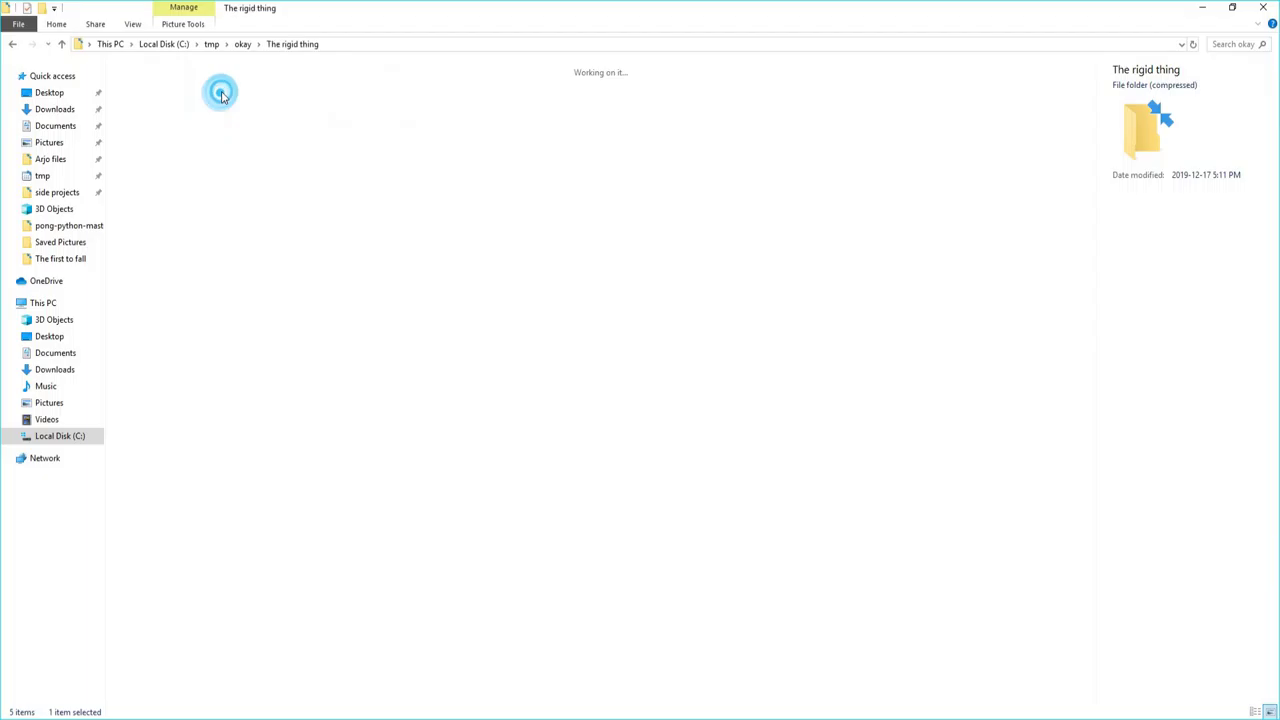
left_click(242, 92)
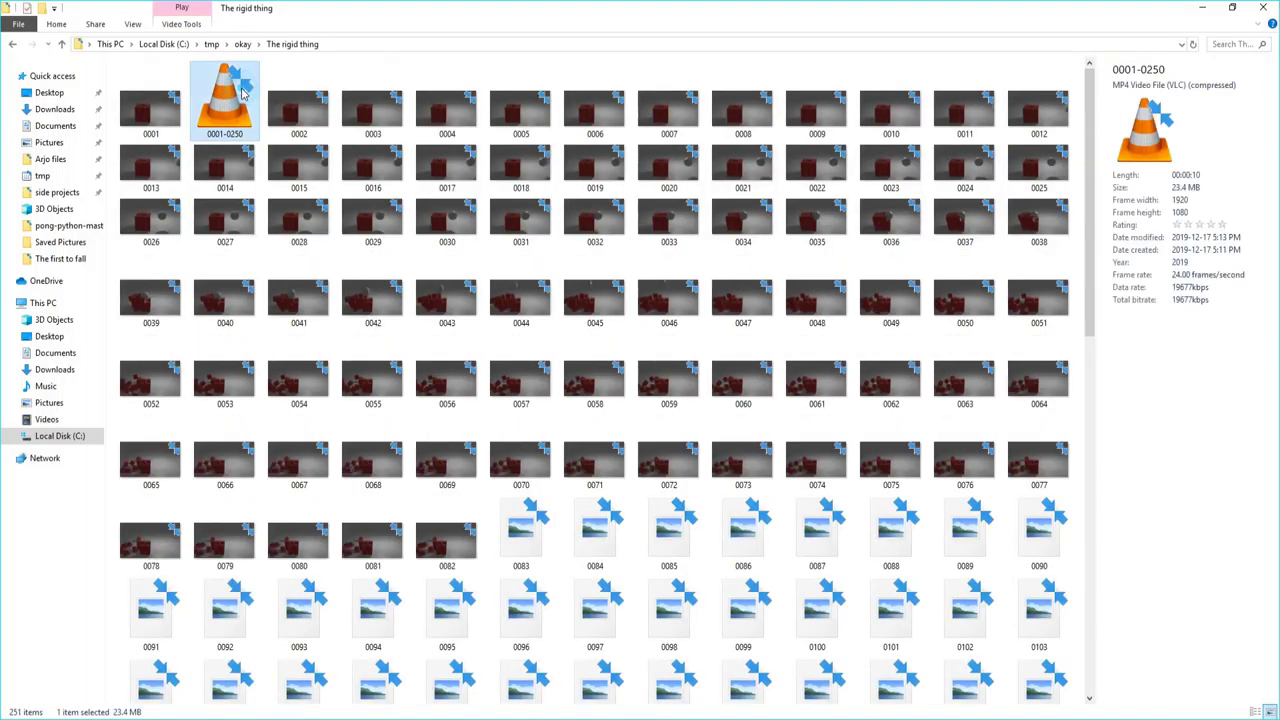
double_click(242, 92)
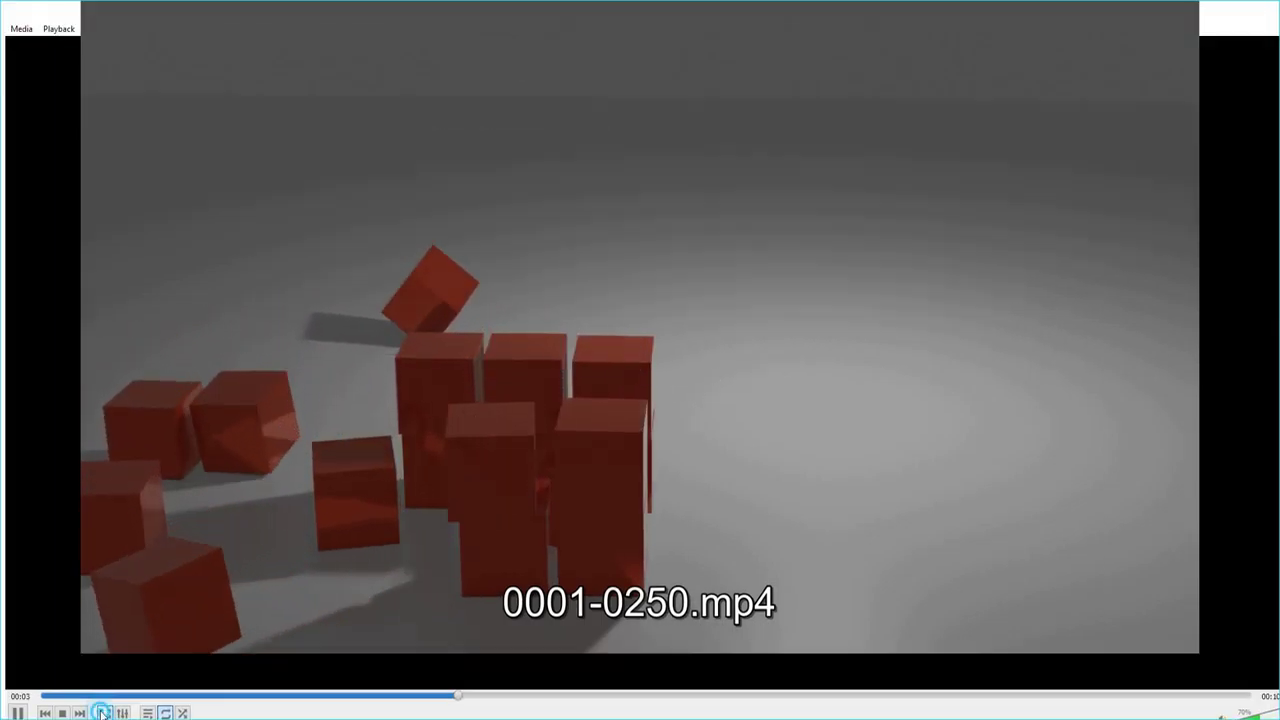
Watch the 0001-0250 video fullscreen, replaying from the intact stack and the sphere impact, then close VLC.
left_click(99, 708)
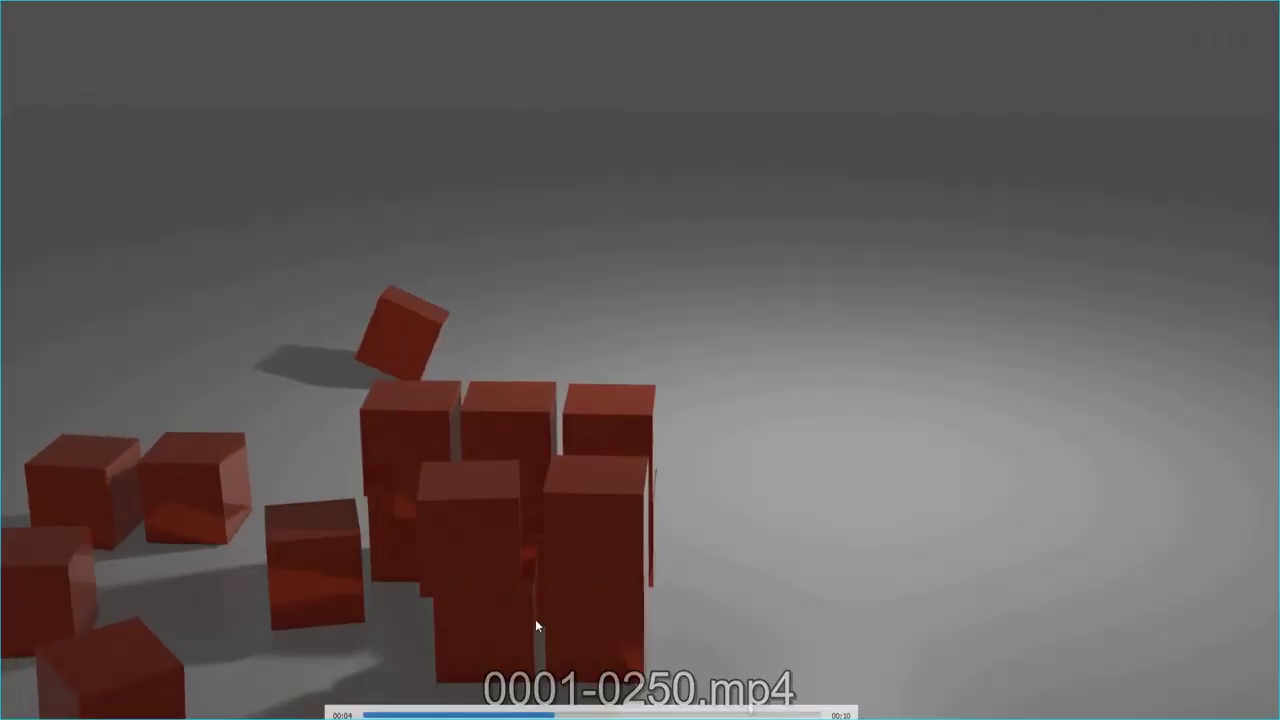
left_click(366, 713)
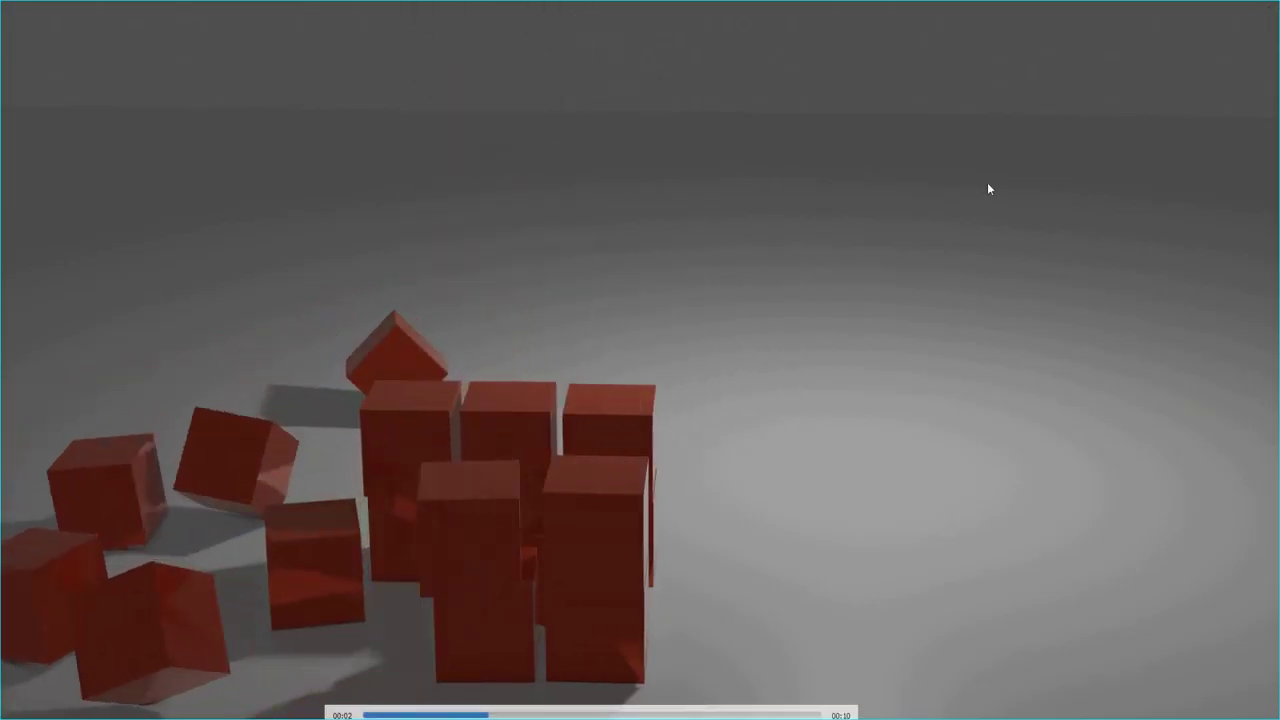
left_click(442, 713)
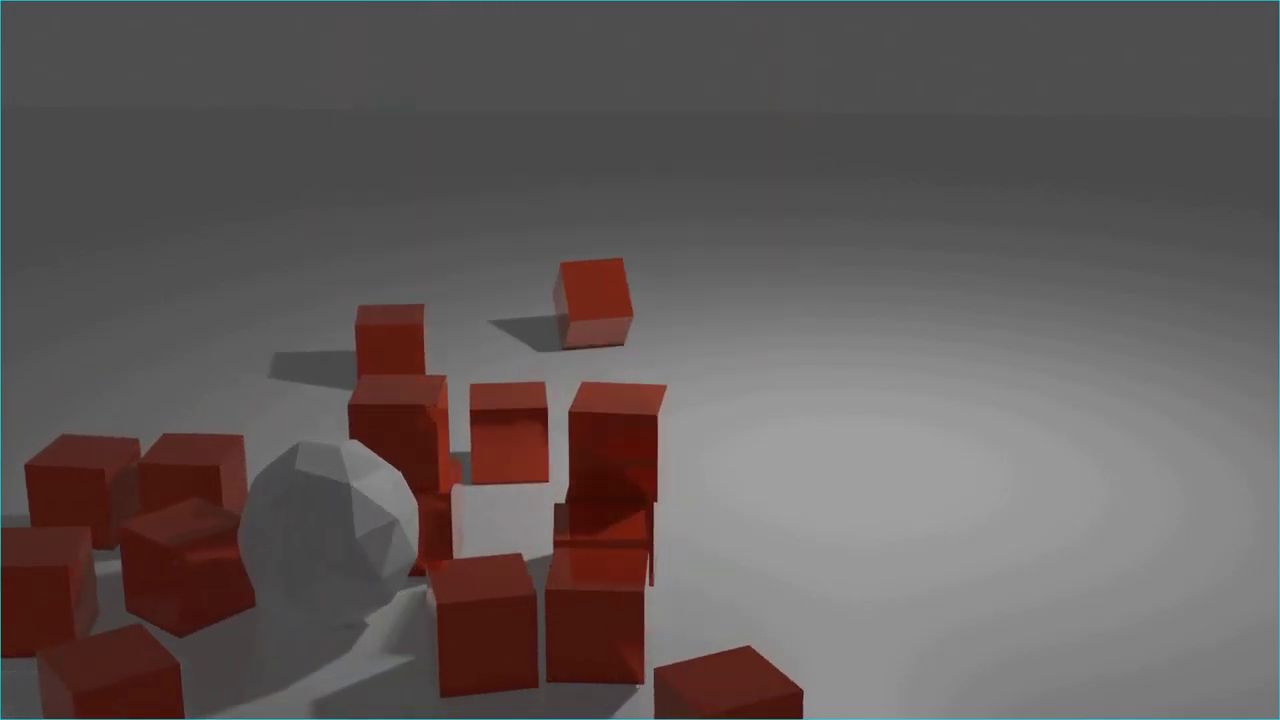
key("Escape")
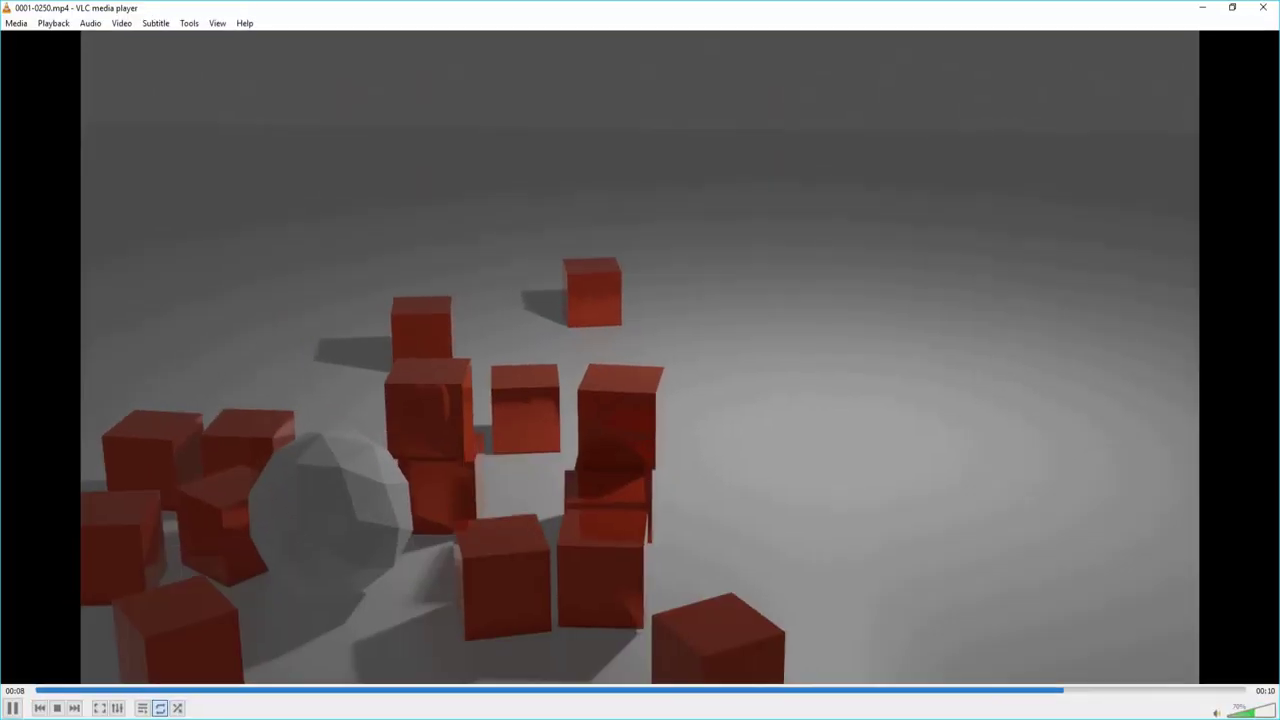
left_click(1263, 7)
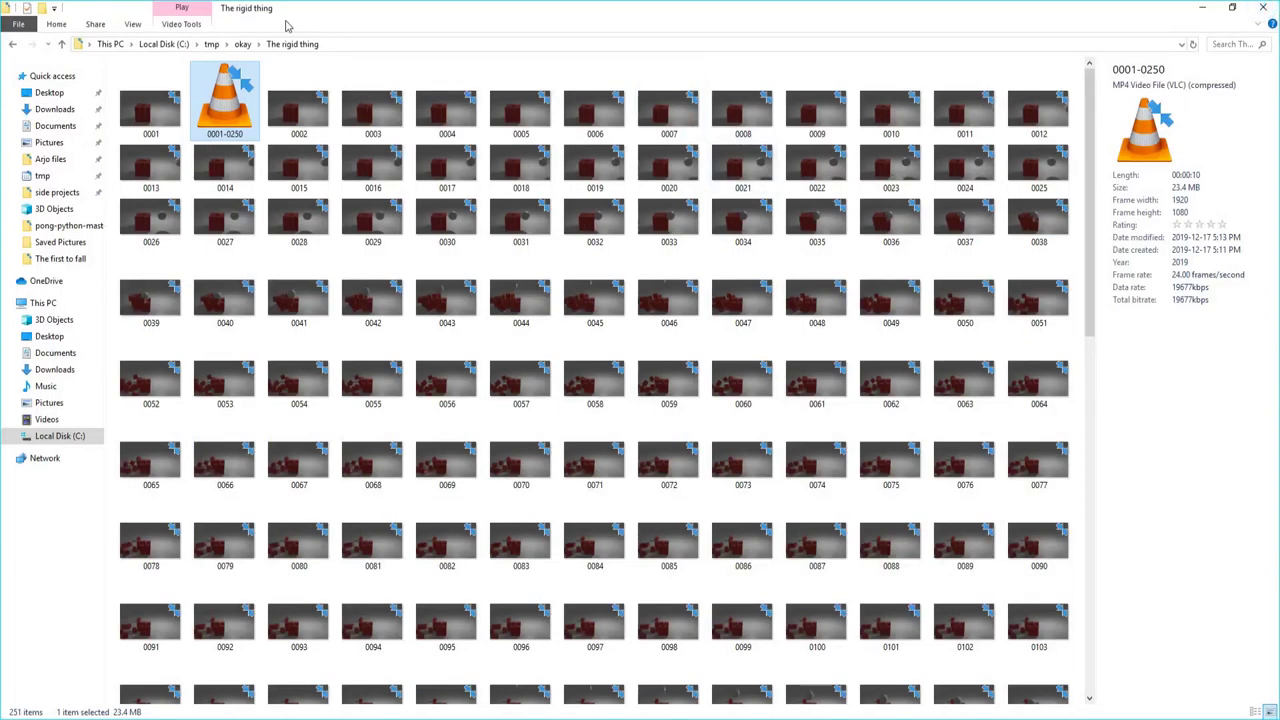
Return to the tmp folder and open untitled.jpg in Photos.
left_click(250, 44)
left_click(211, 44)
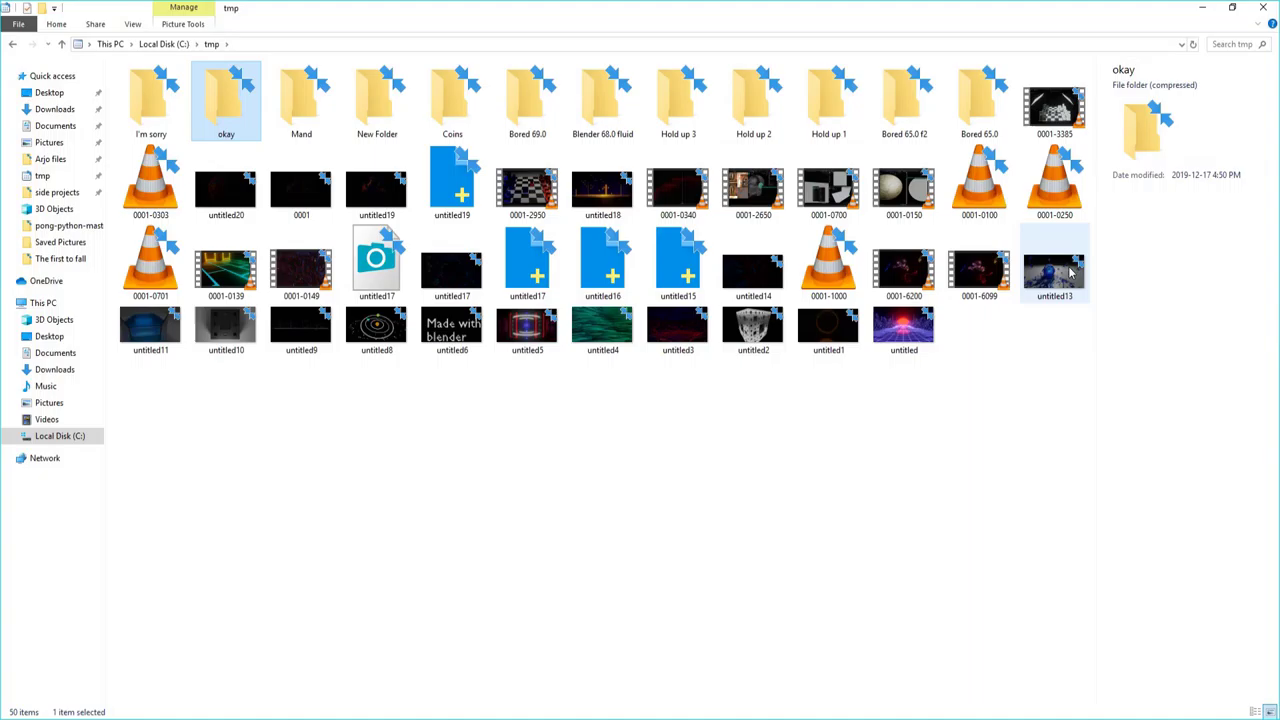
double_click(918, 337)
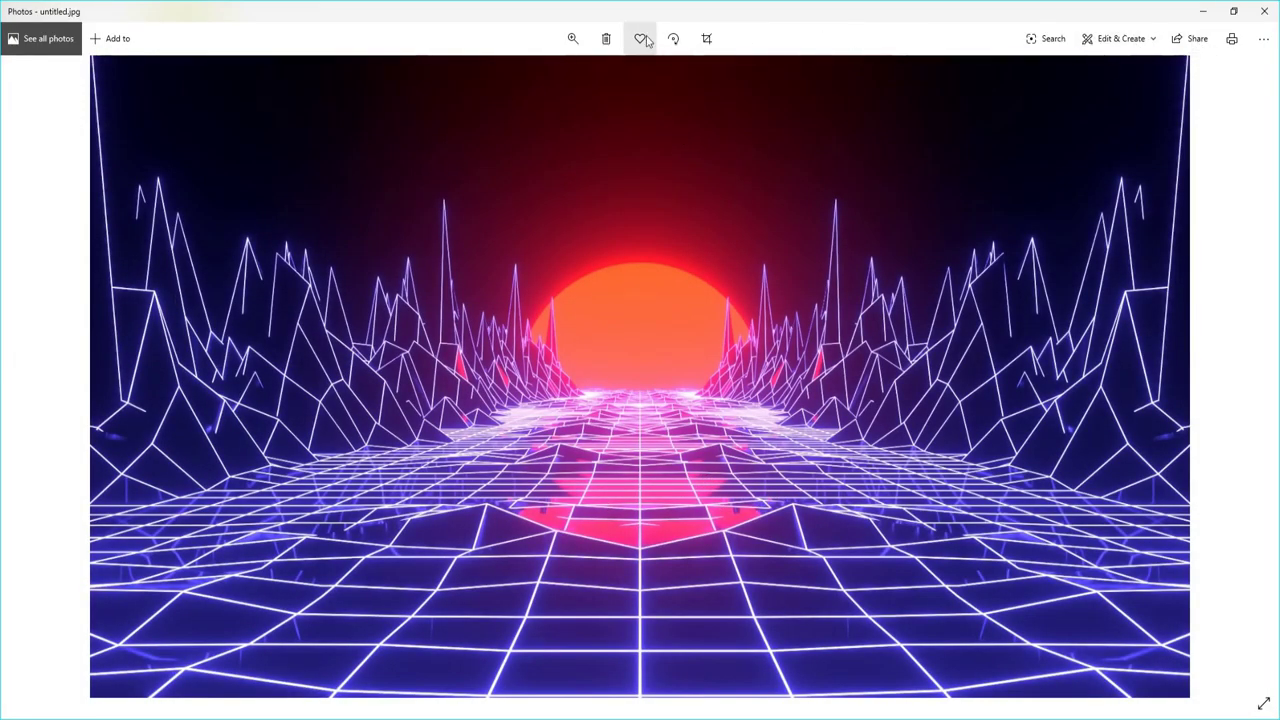
Step back through the older renders to the 0001-6099 and 0001-6200 videos.
left_click(32, 376)
left_click(32, 376)
left_click(32, 376)
left_click(32, 377)
left_click(32, 376)
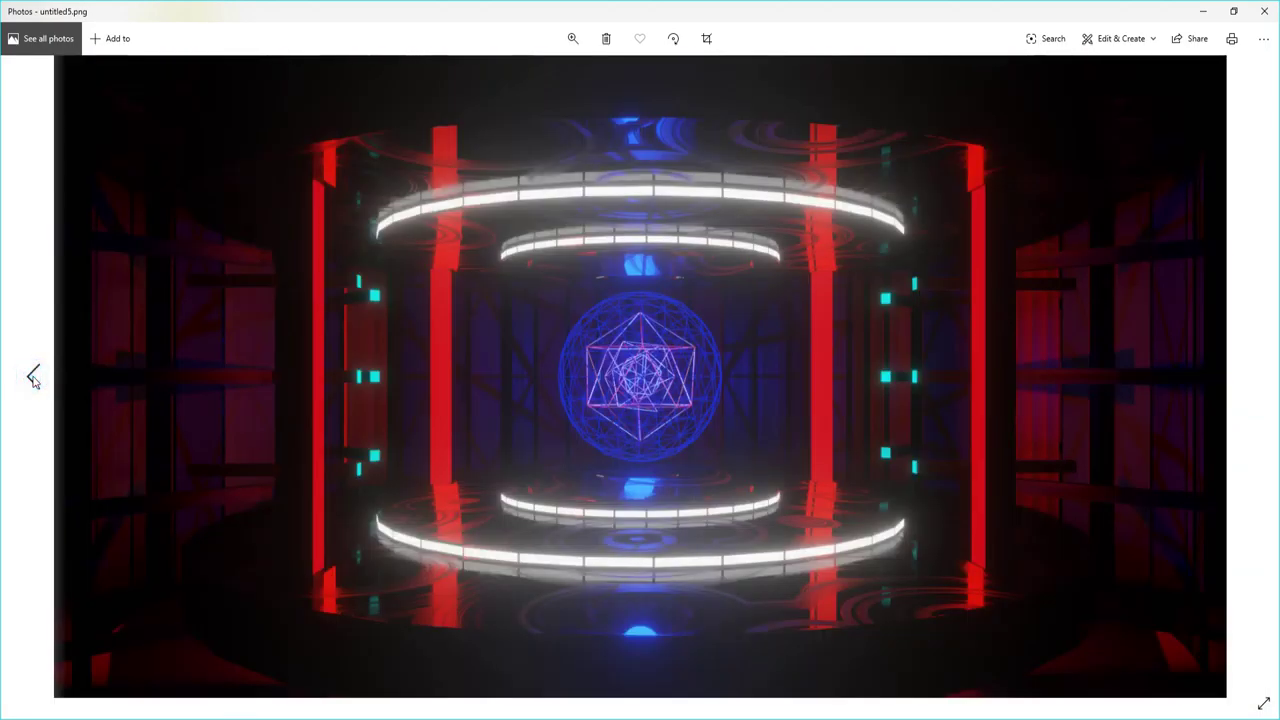
left_click(32, 376)
left_click(32, 376)
left_click(32, 376)
left_click(32, 376)
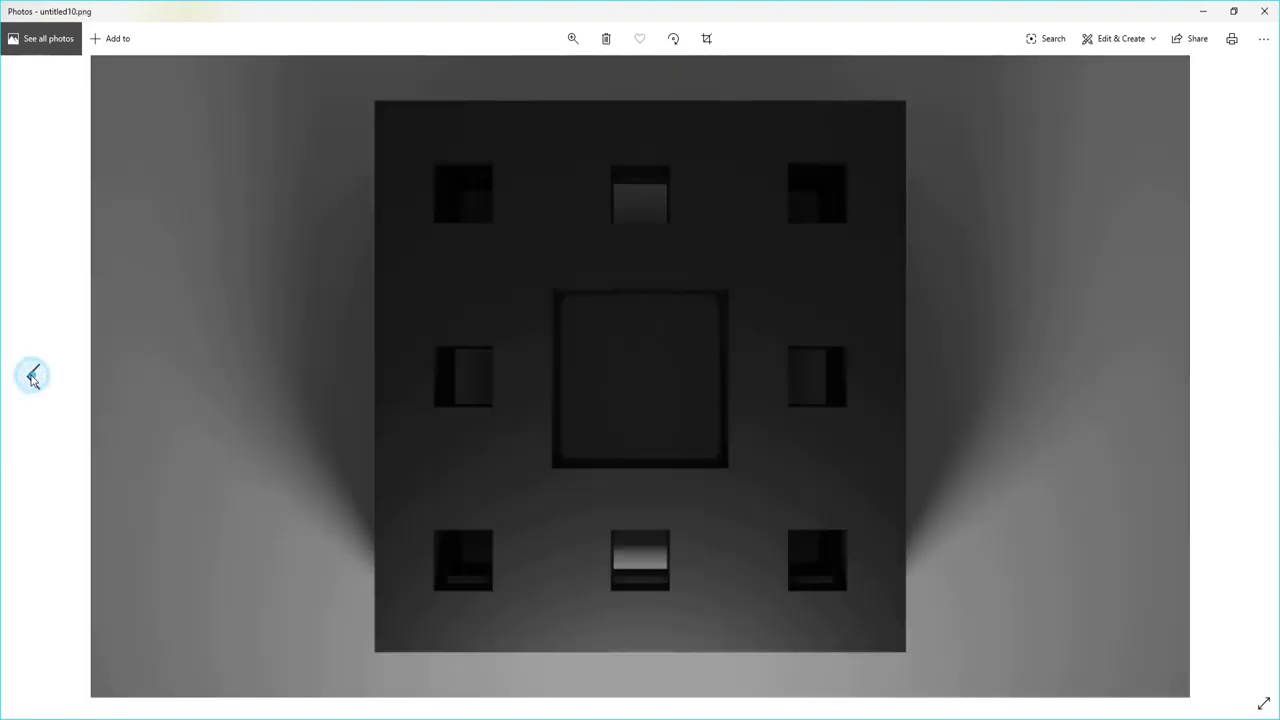
left_click(32, 377)
left_click(32, 377)
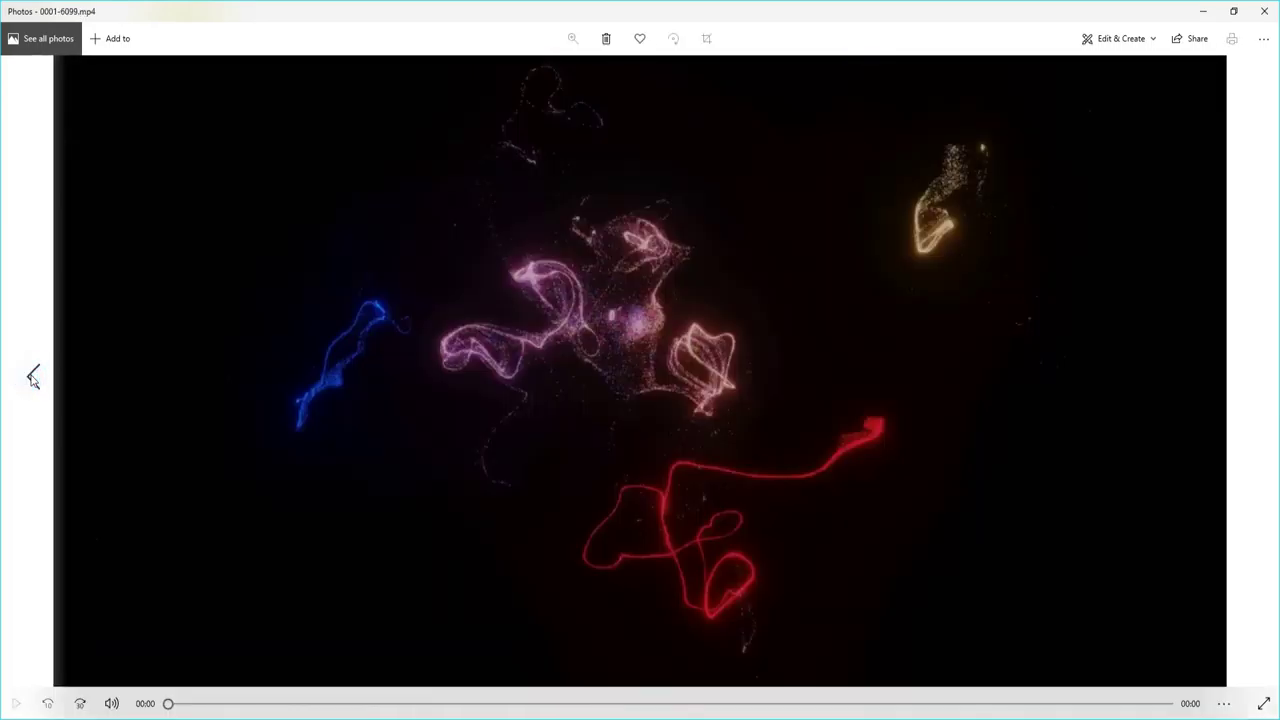
left_click(32, 377)
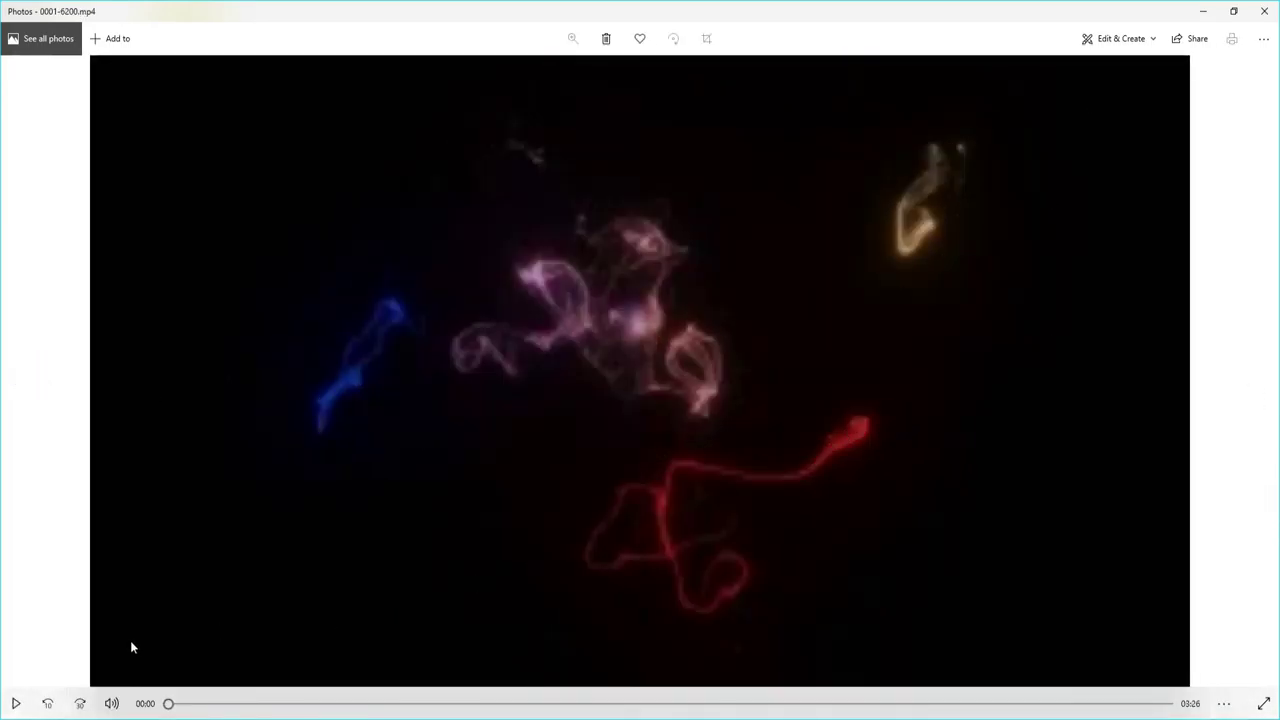
Play the 0001-6200 clip, then browse back past untitled14, untitled17 and 0001-0149 to 0001-0150.
left_click(15, 705)
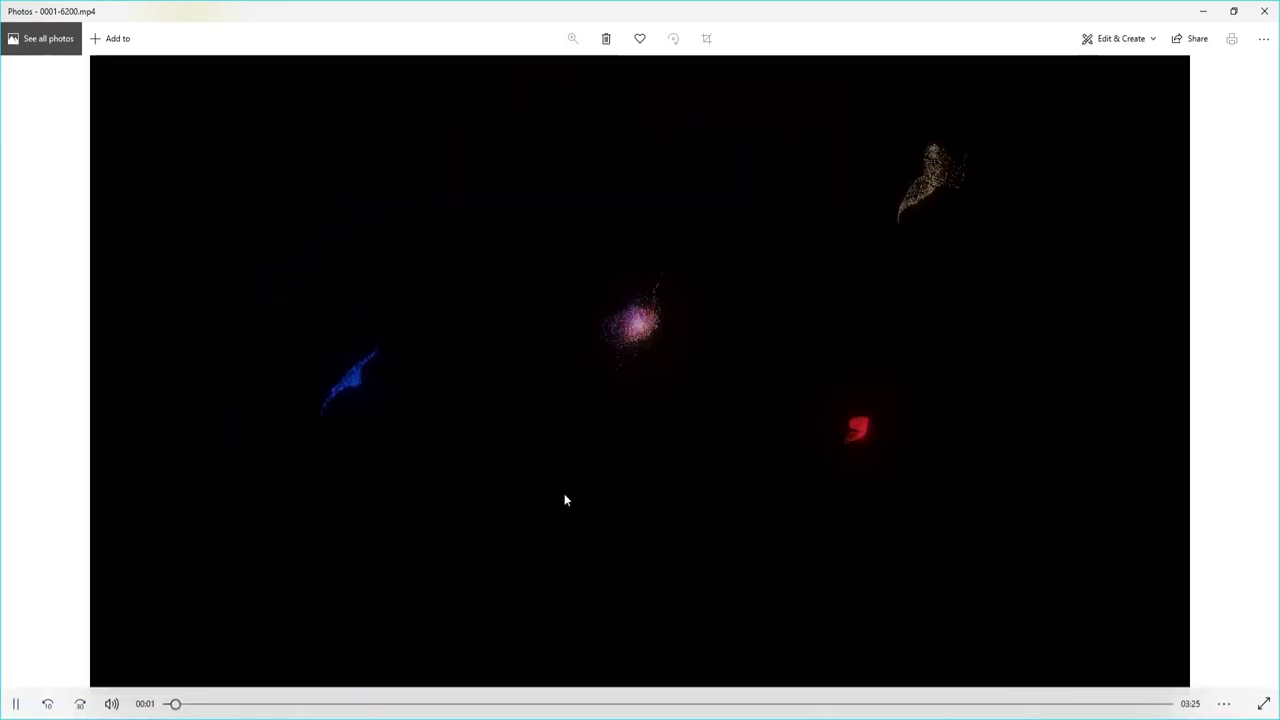
left_click(32, 377)
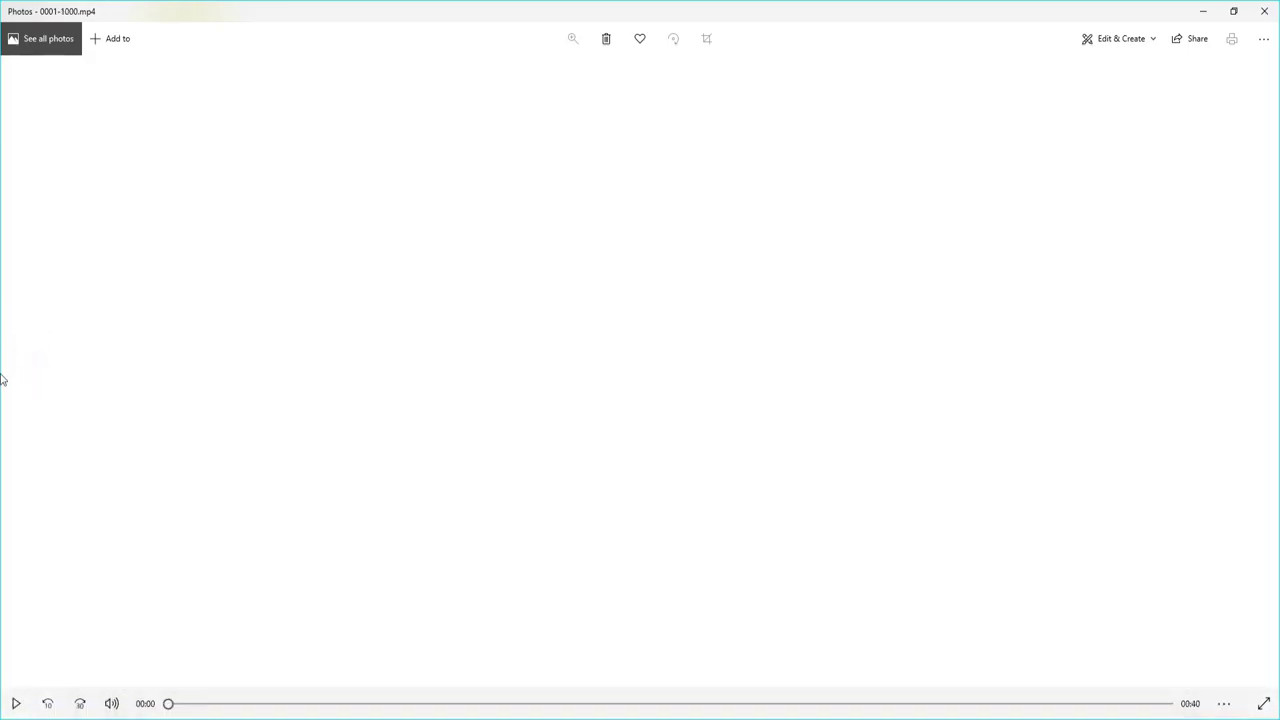
left_click(32, 378)
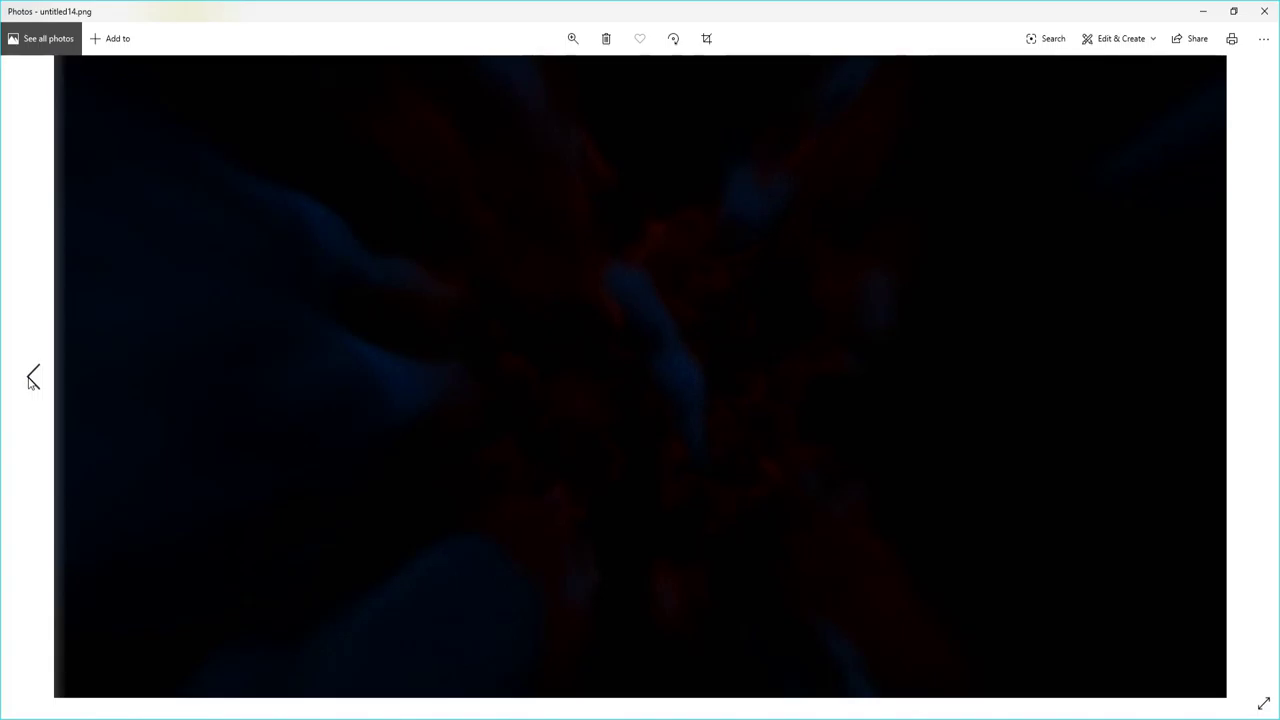
left_click(32, 378)
left_click(32, 378)
left_click(32, 378)
left_click(32, 378)
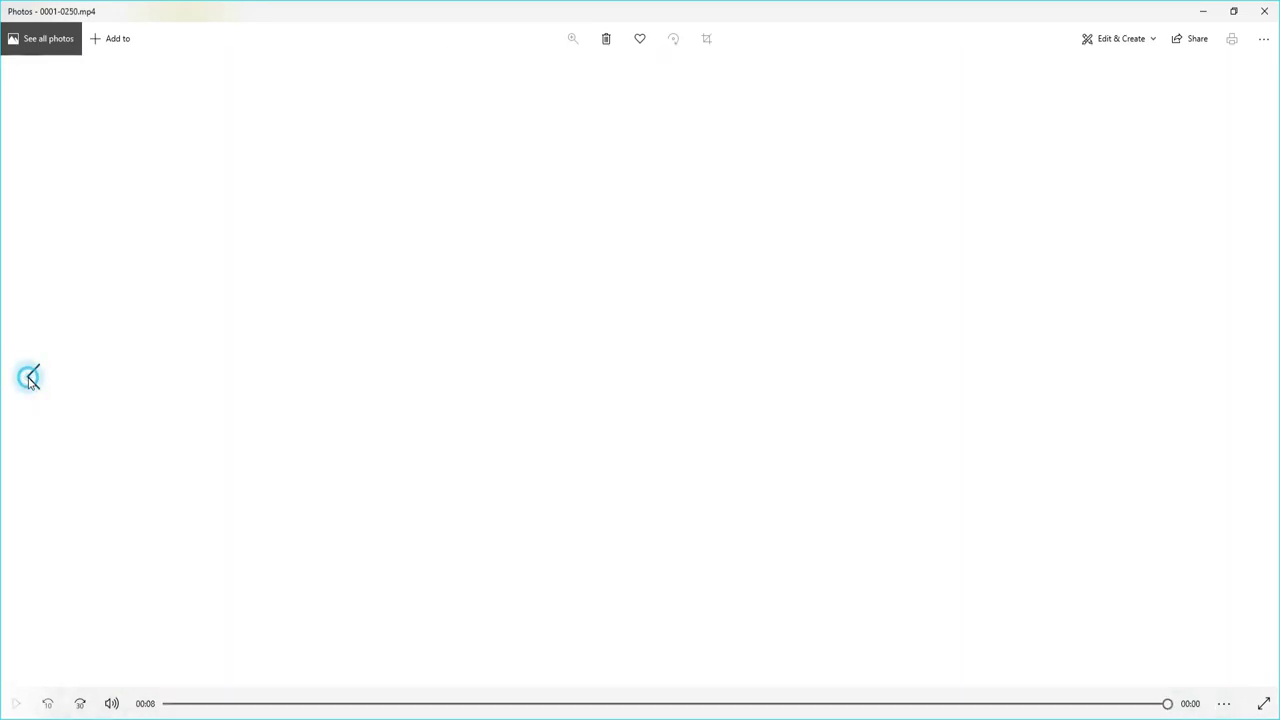
left_click(32, 378)
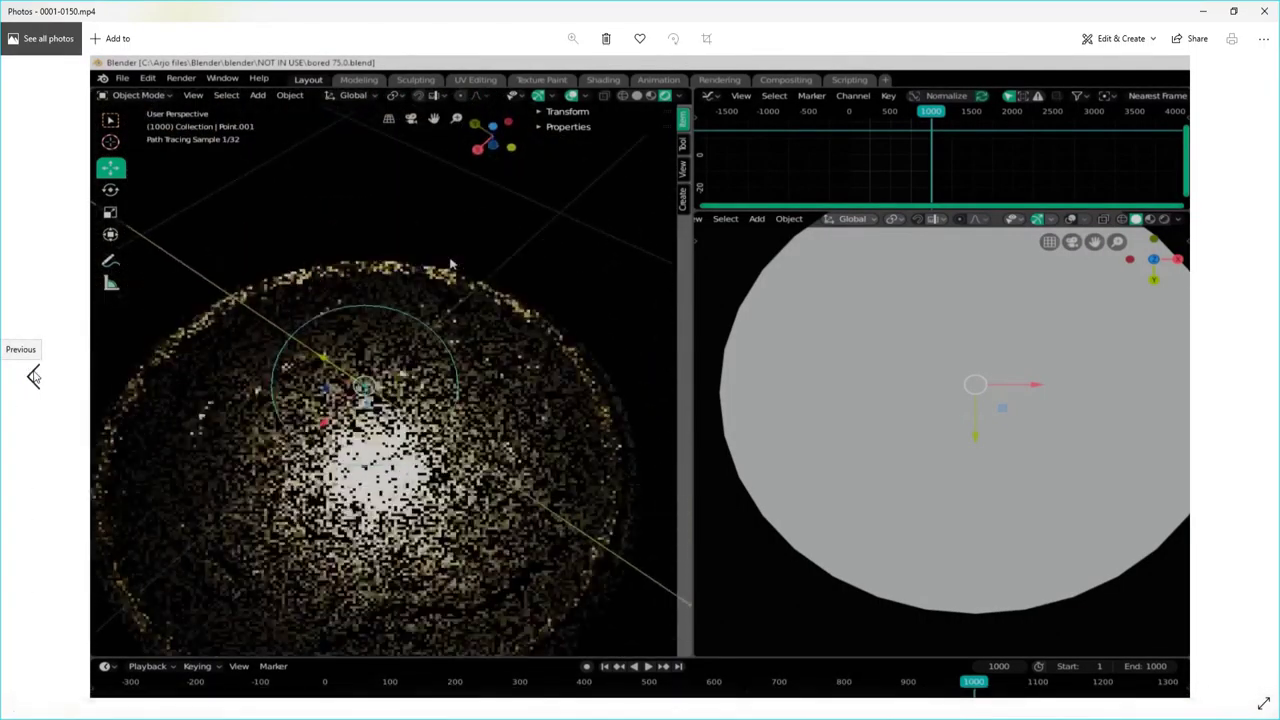
Browse back to the 0001.jpg planet image and toward the 0001-3385 video, then close Photos.
left_click(35, 377)
left_click(35, 376)
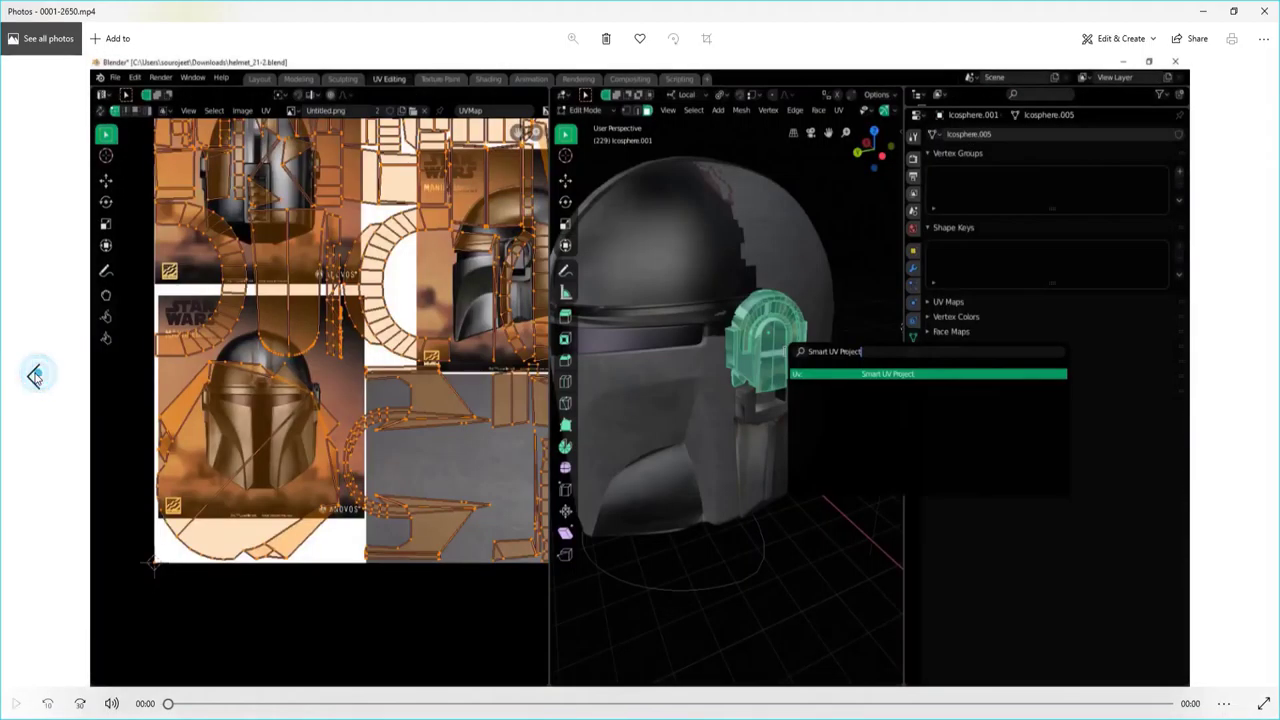
left_click(34, 377)
left_click(34, 377)
left_click(34, 377)
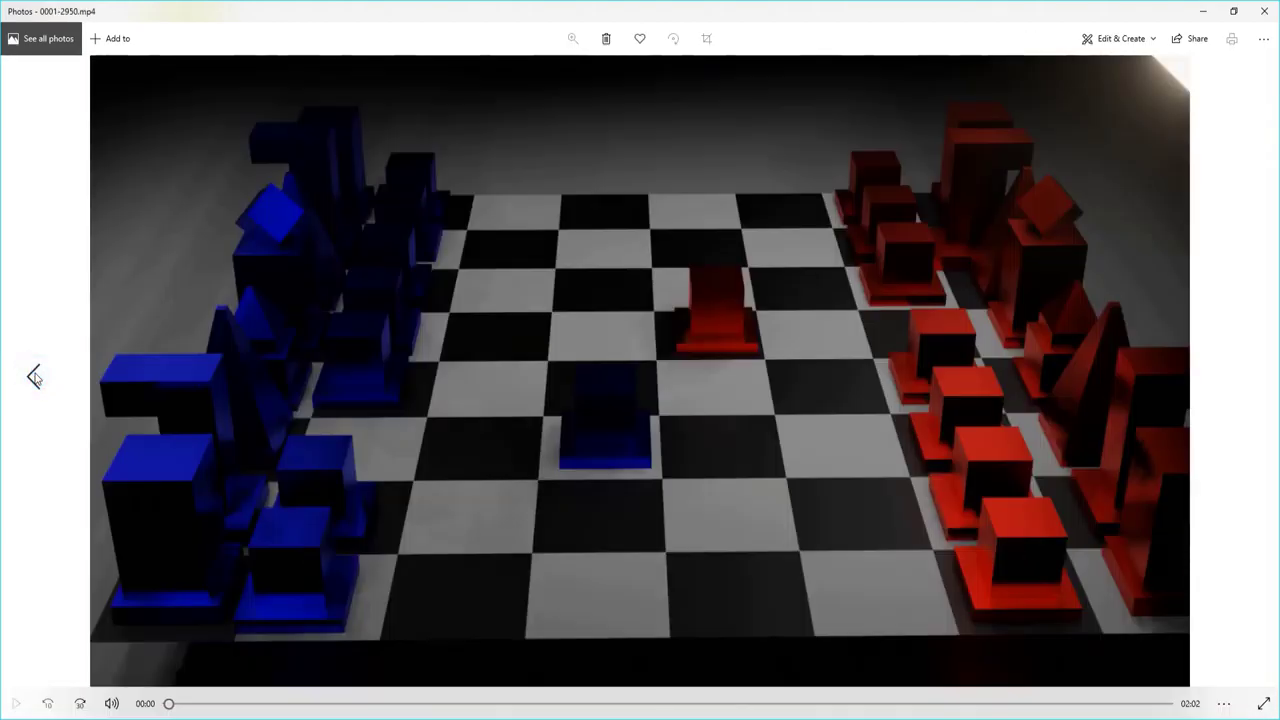
left_click(34, 376)
left_click(34, 376)
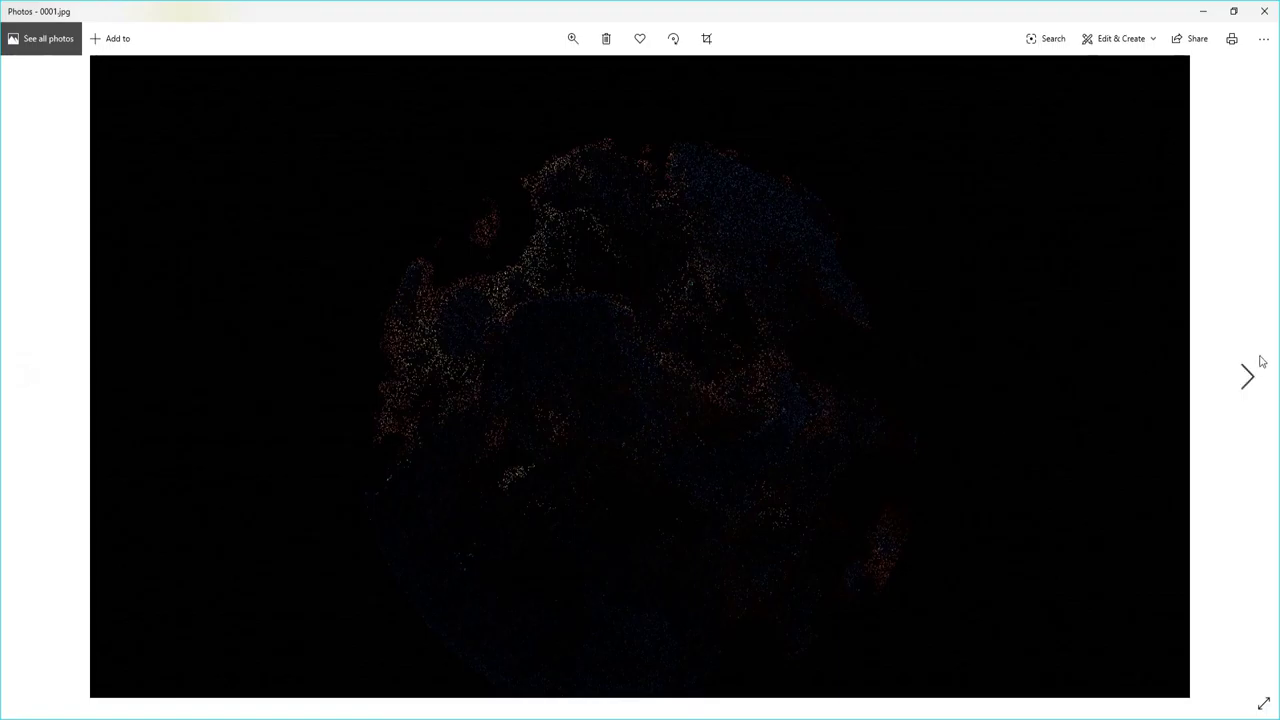
left_click(1249, 383)
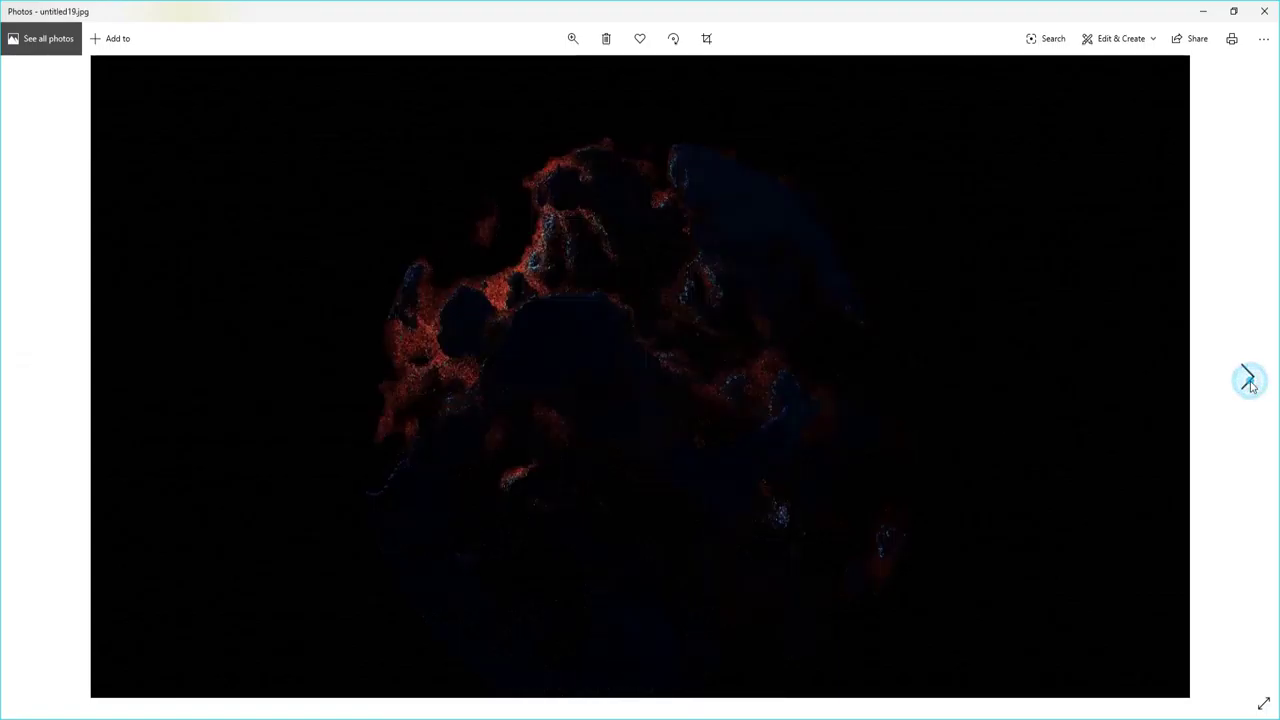
left_click(34, 373)
left_click(34, 373)
left_click(34, 374)
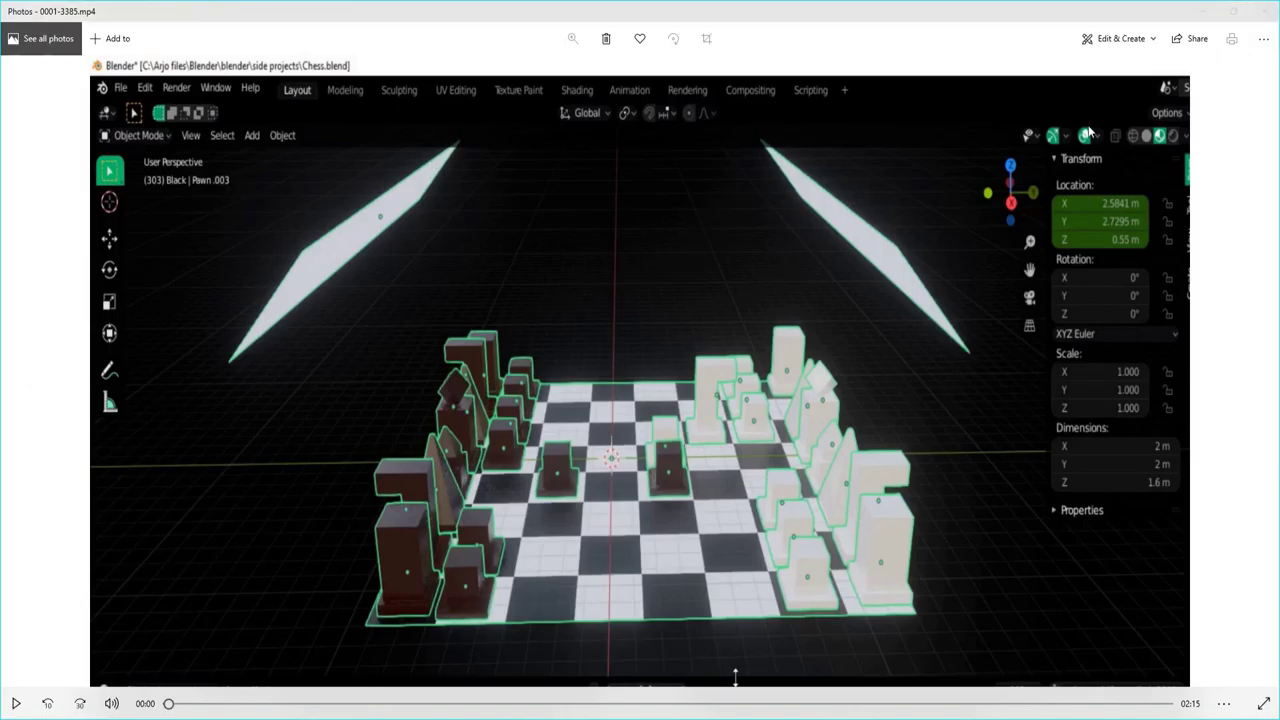
left_click(1273, 13)
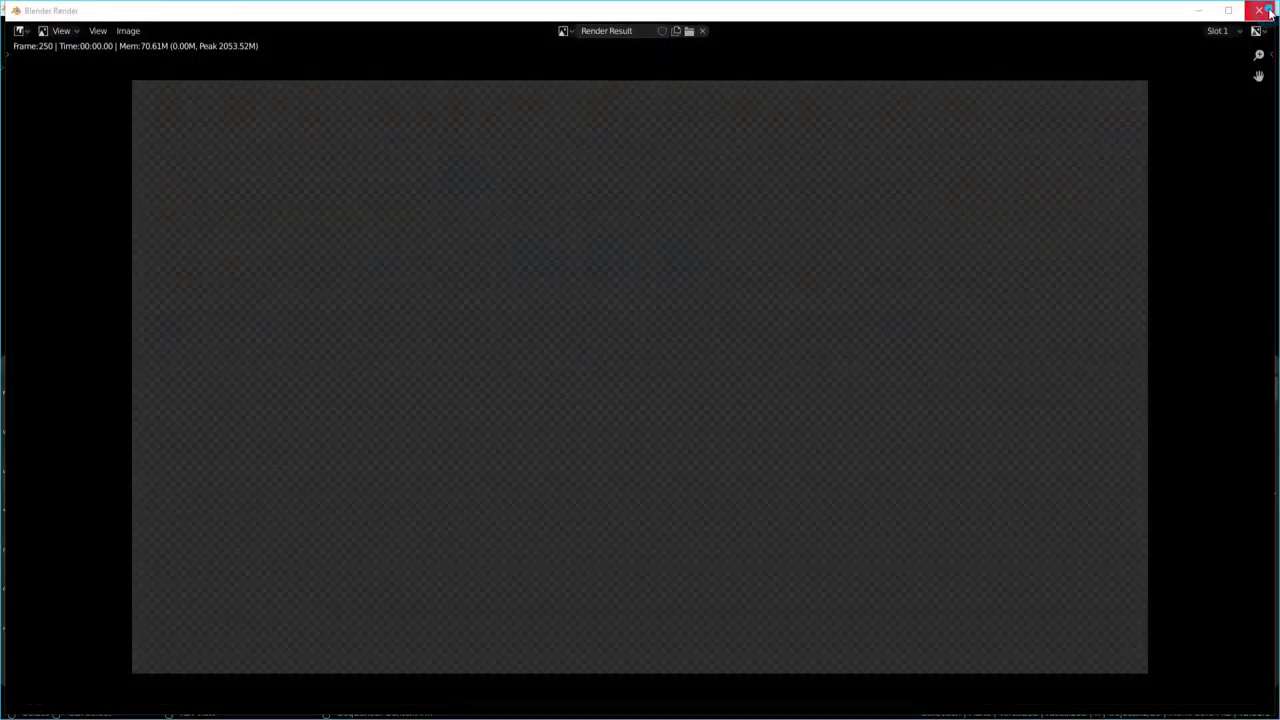